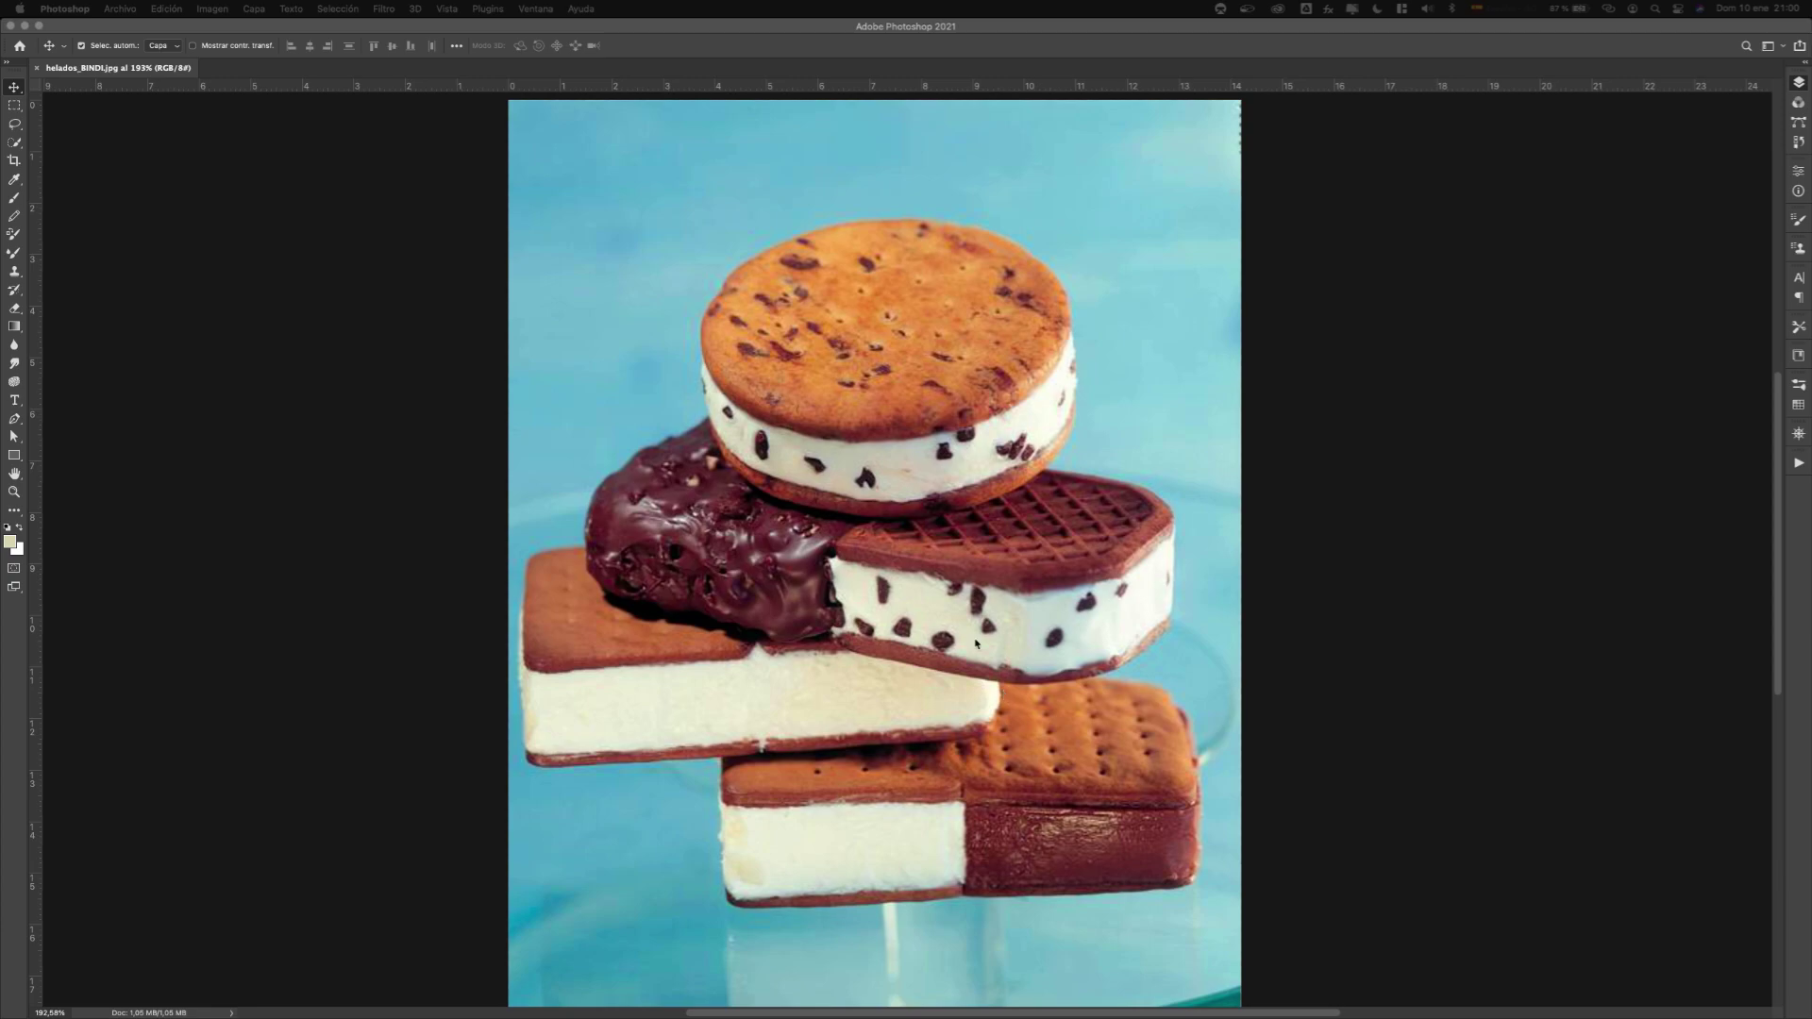
Duplicate the Fondo layer and hide the original background layer.
click(1798, 85)
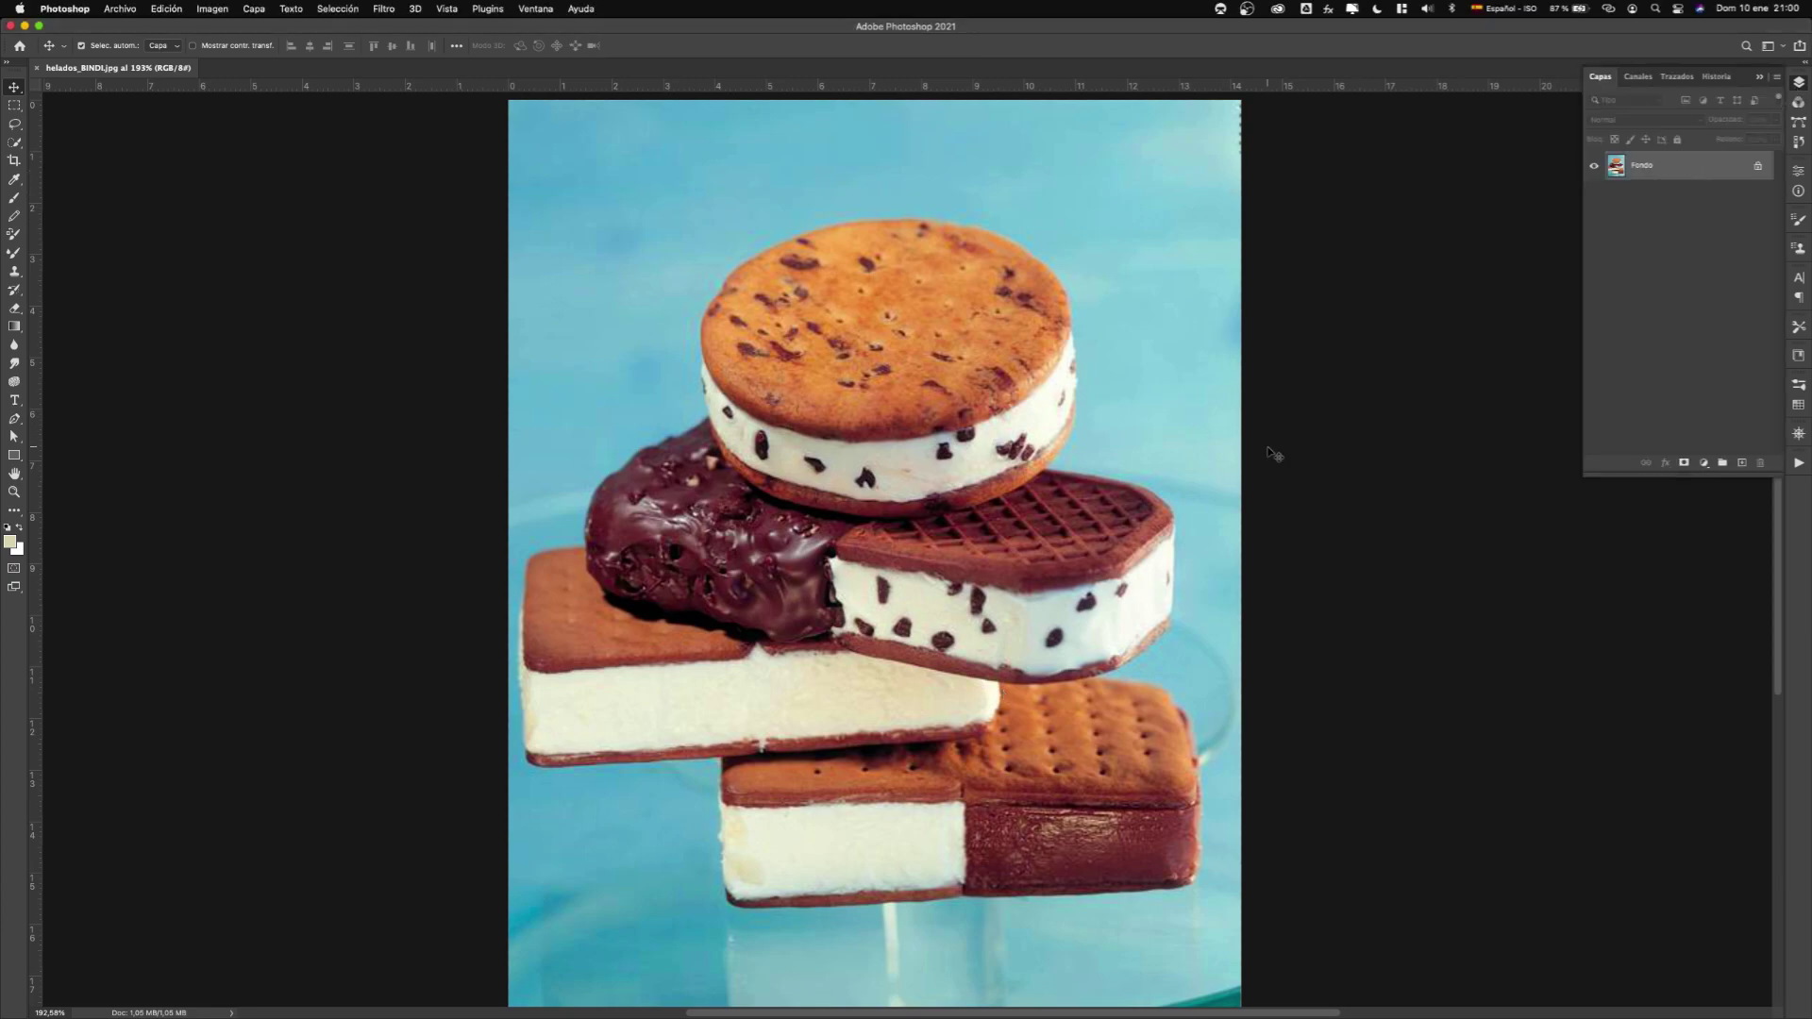
scroll(1050, 628, up, 10)
scroll(1049, 628, down, 8)
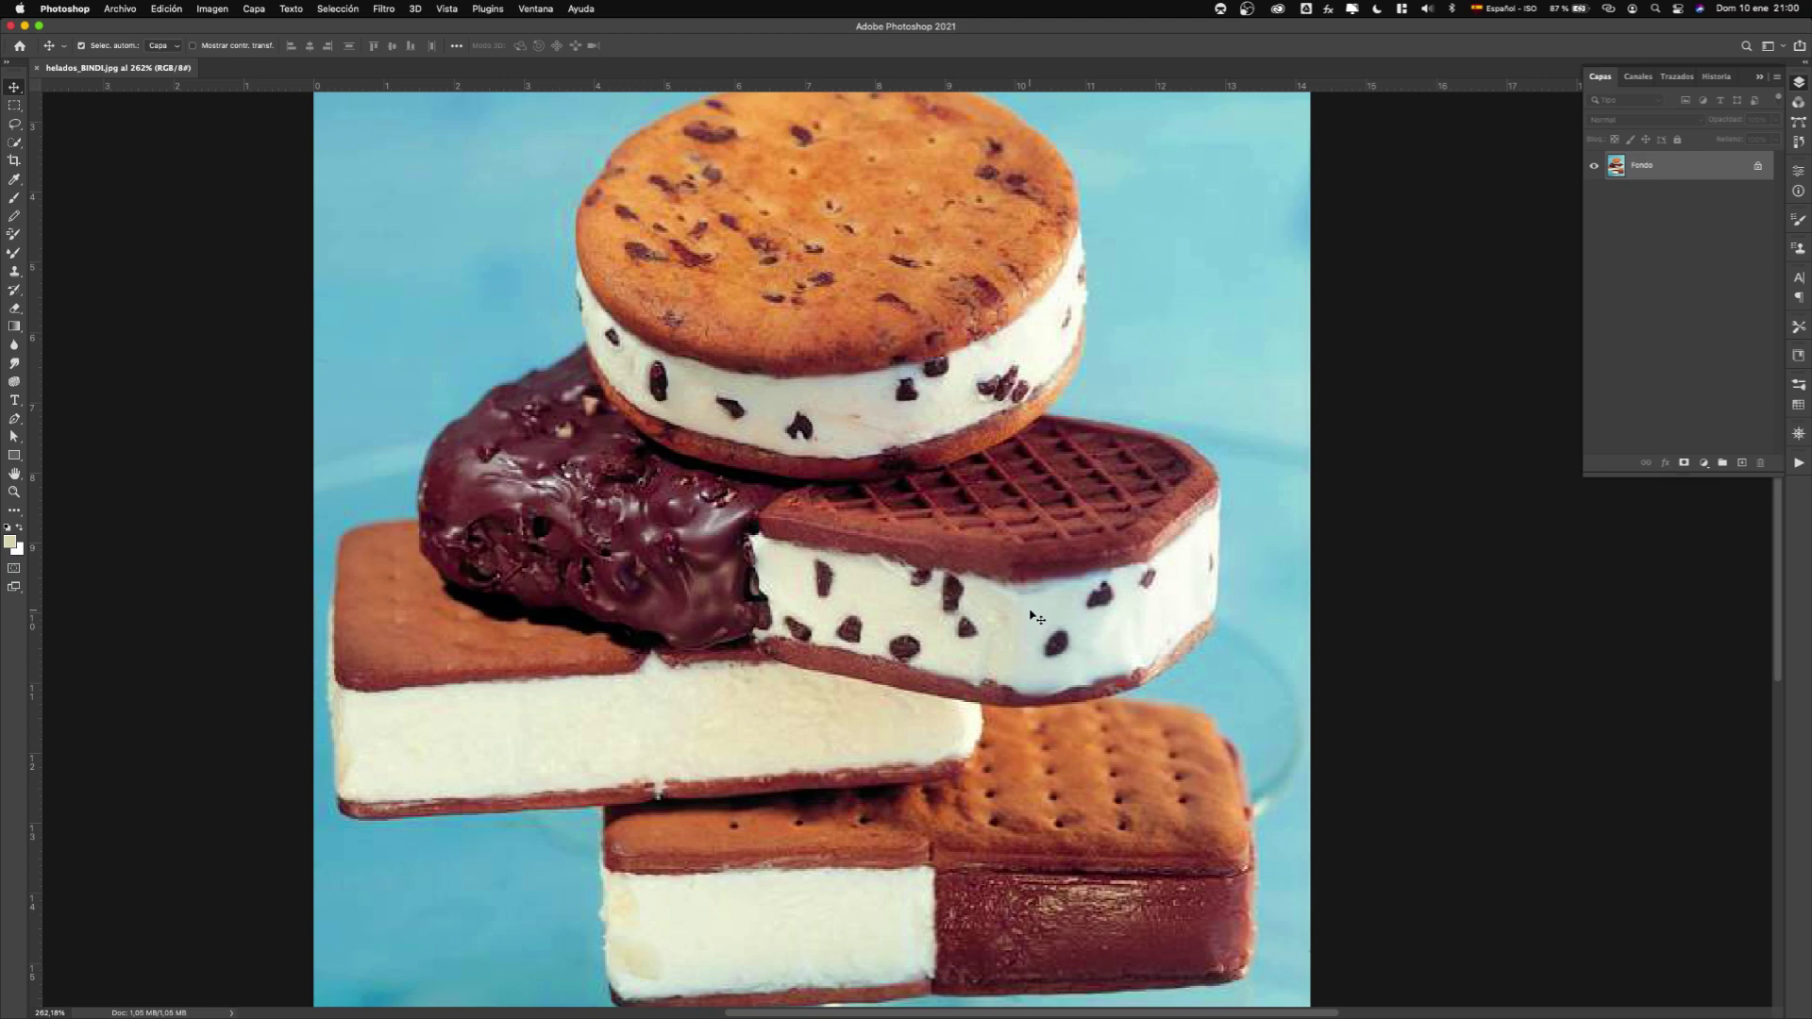
drag(1702, 170, 1743, 467)
click(1596, 196)
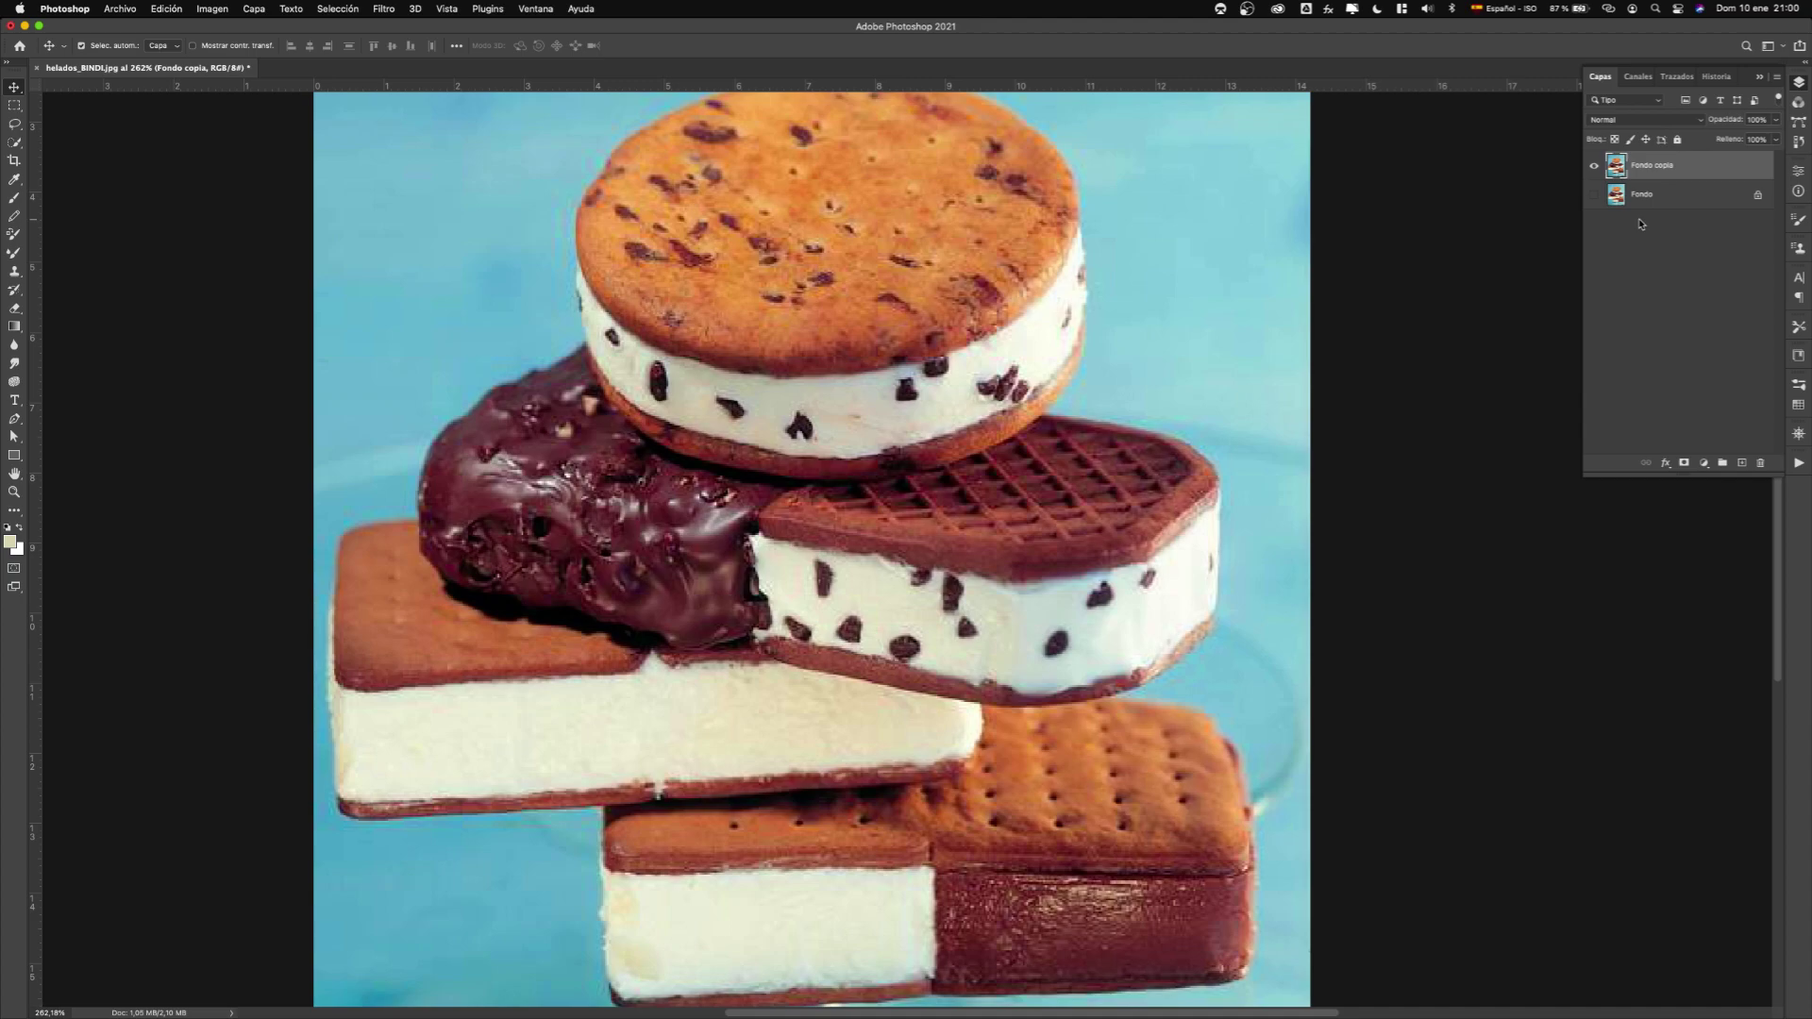
Lasso the stacked upper ice cream sandwiches, leaving out the bottom one, then test deleting them and undo the deletion.
key(super+0)
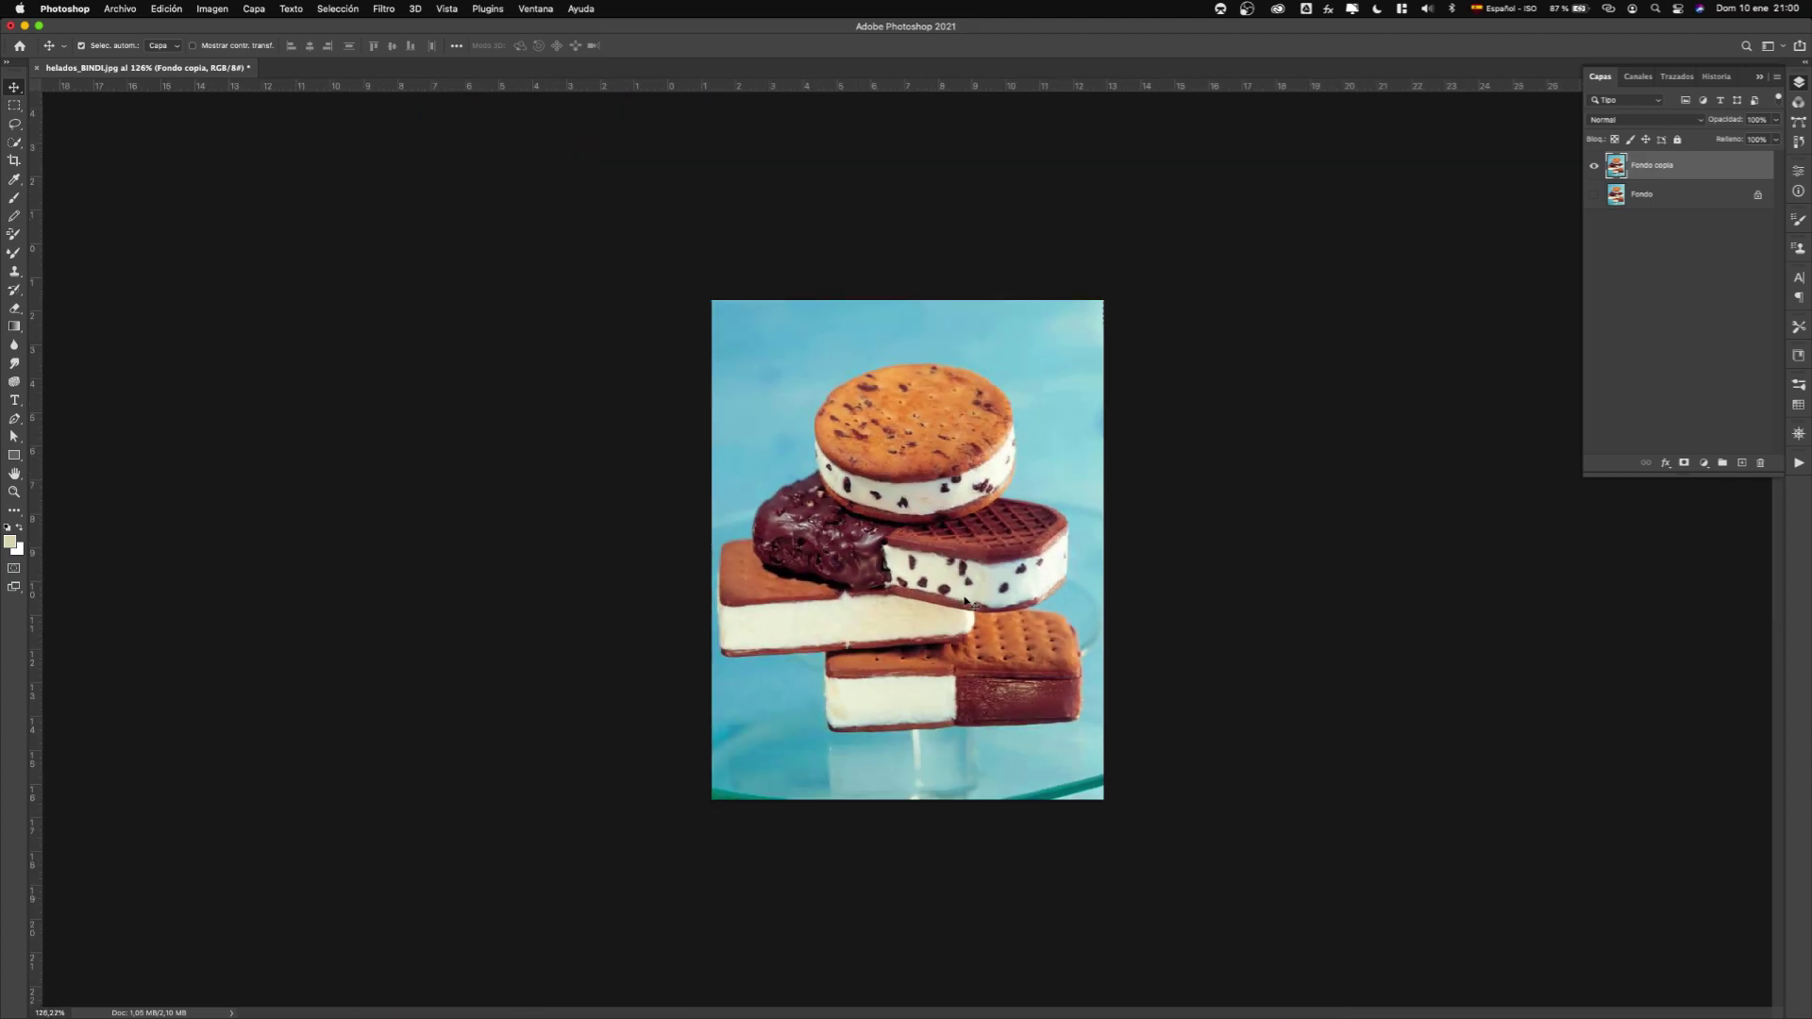
scroll(967, 604, down, 1)
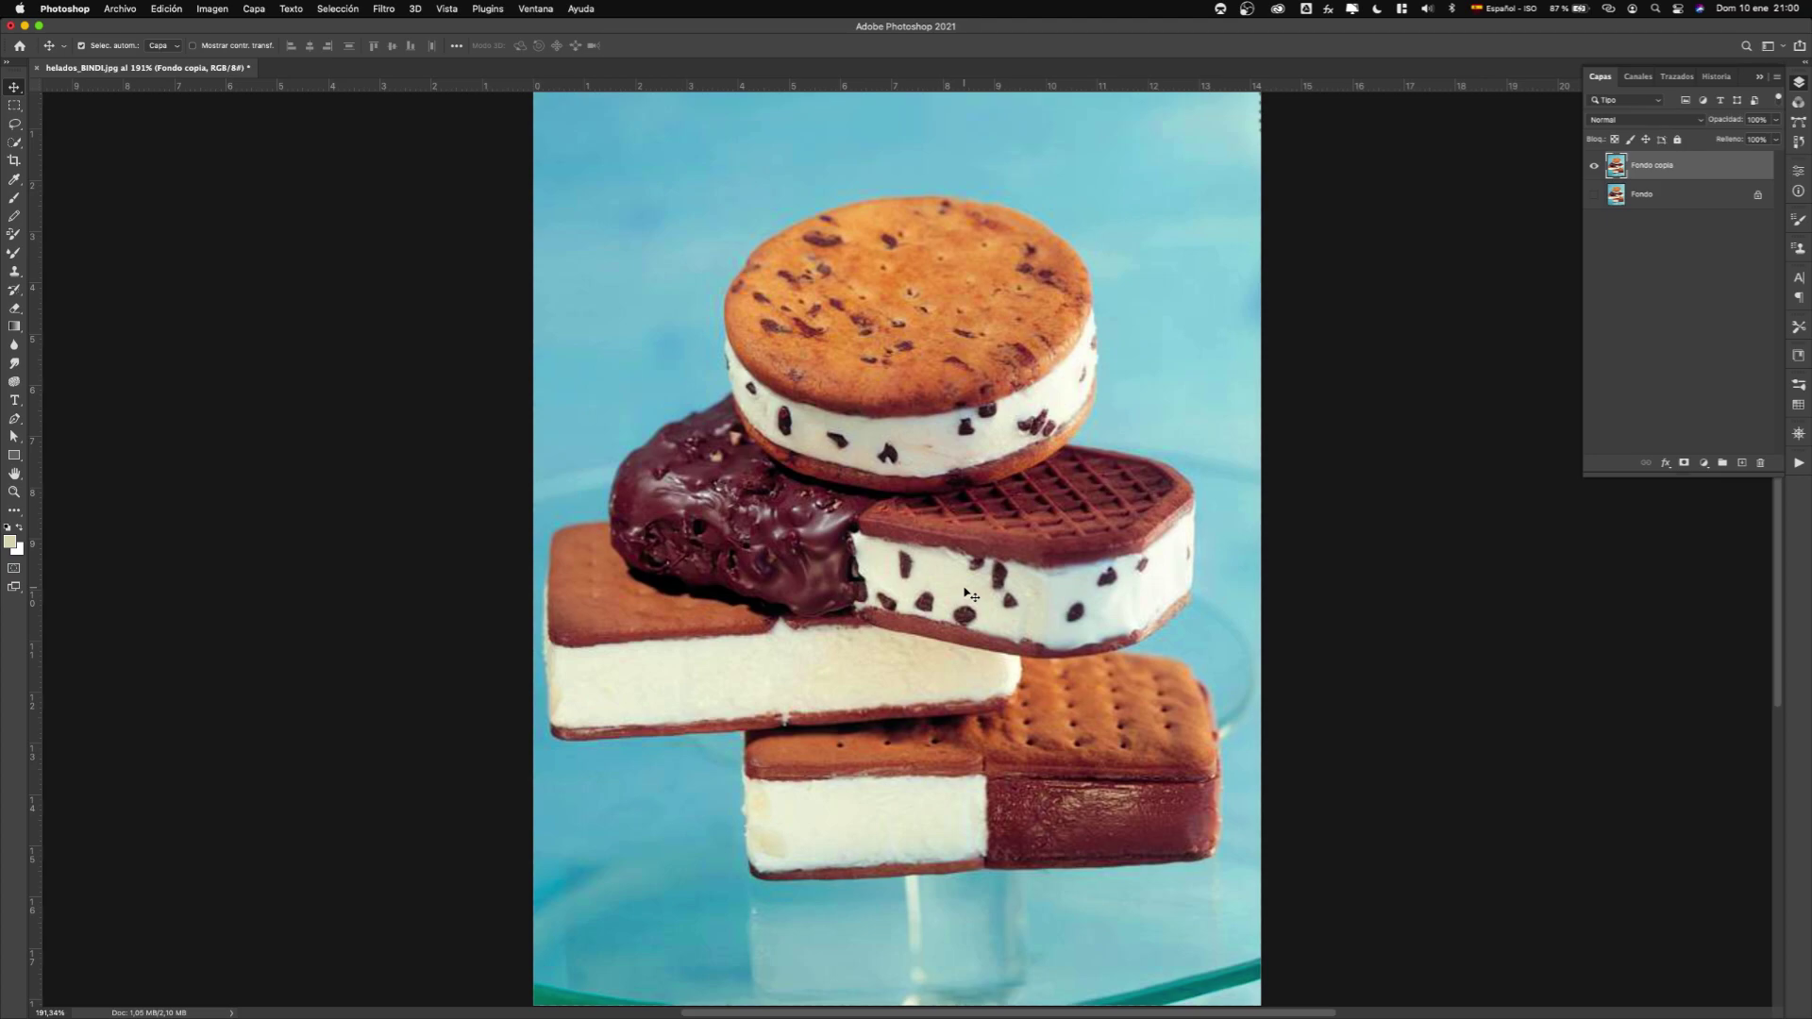
click(14, 124)
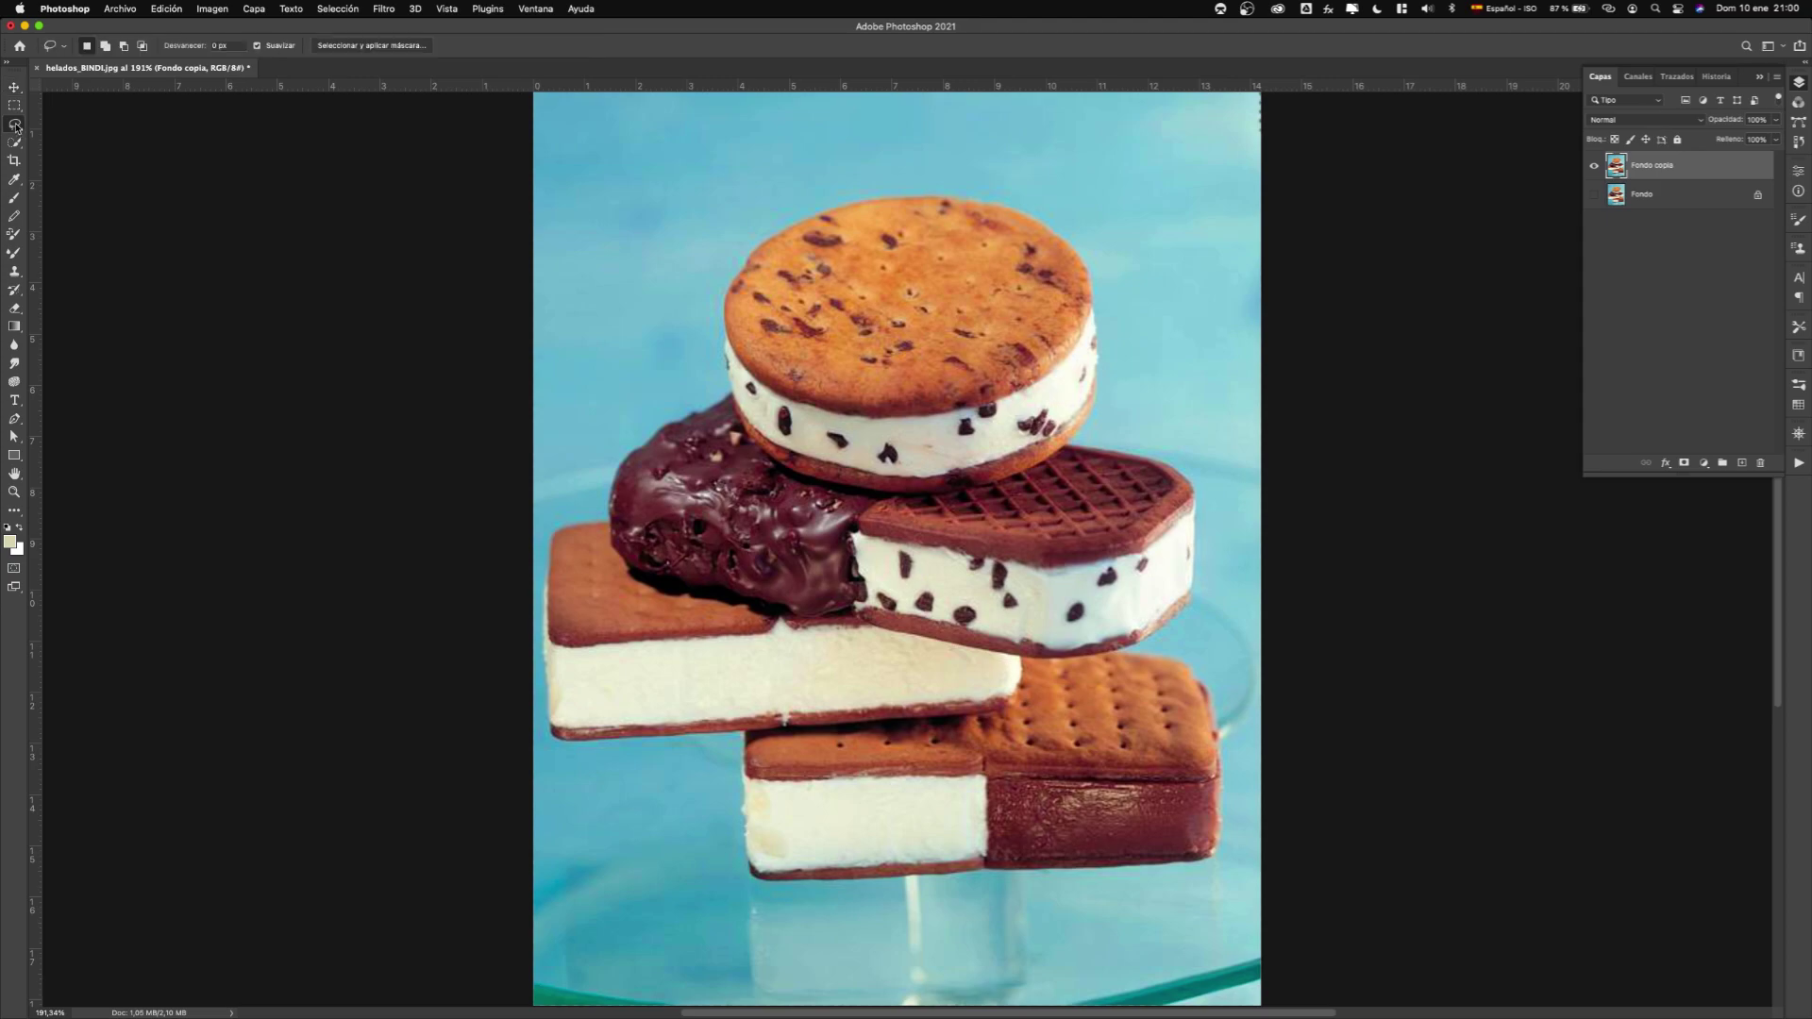
mouse_move(918, 190)
mouse_down()
mouse_move(801, 207)
mouse_move(756, 237)
mouse_move(707, 343)
mouse_move(715, 394)
mouse_move(626, 454)
mouse_move(593, 517)
mouse_move(548, 533)
mouse_move(538, 694)
mouse_move(565, 763)
mouse_move(929, 735)
mouse_move(1009, 716)
mouse_move(1029, 666)
mouse_move(1107, 661)
mouse_move(1187, 620)
mouse_move(1195, 479)
mouse_move(1167, 454)
mouse_move(1082, 436)
mouse_move(1105, 373)
mouse_move(1091, 262)
mouse_move(962, 190)
mouse_up()
key(Delete)
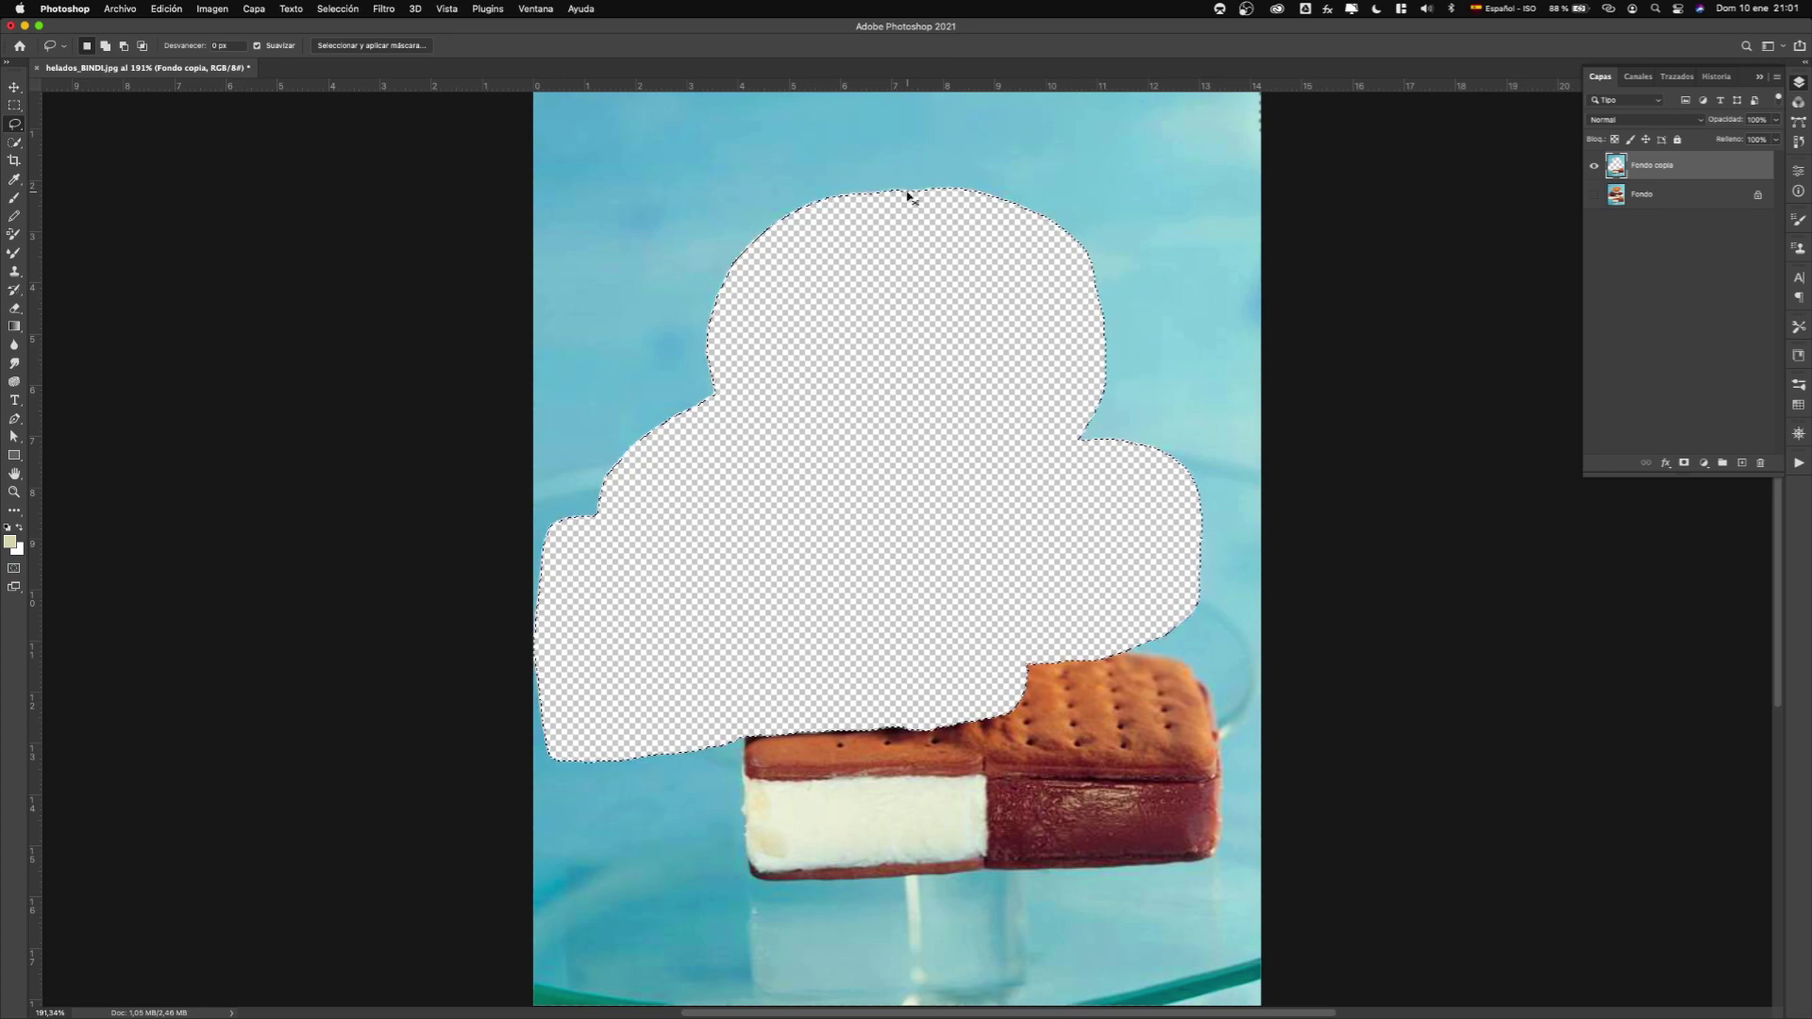
key(super+z)
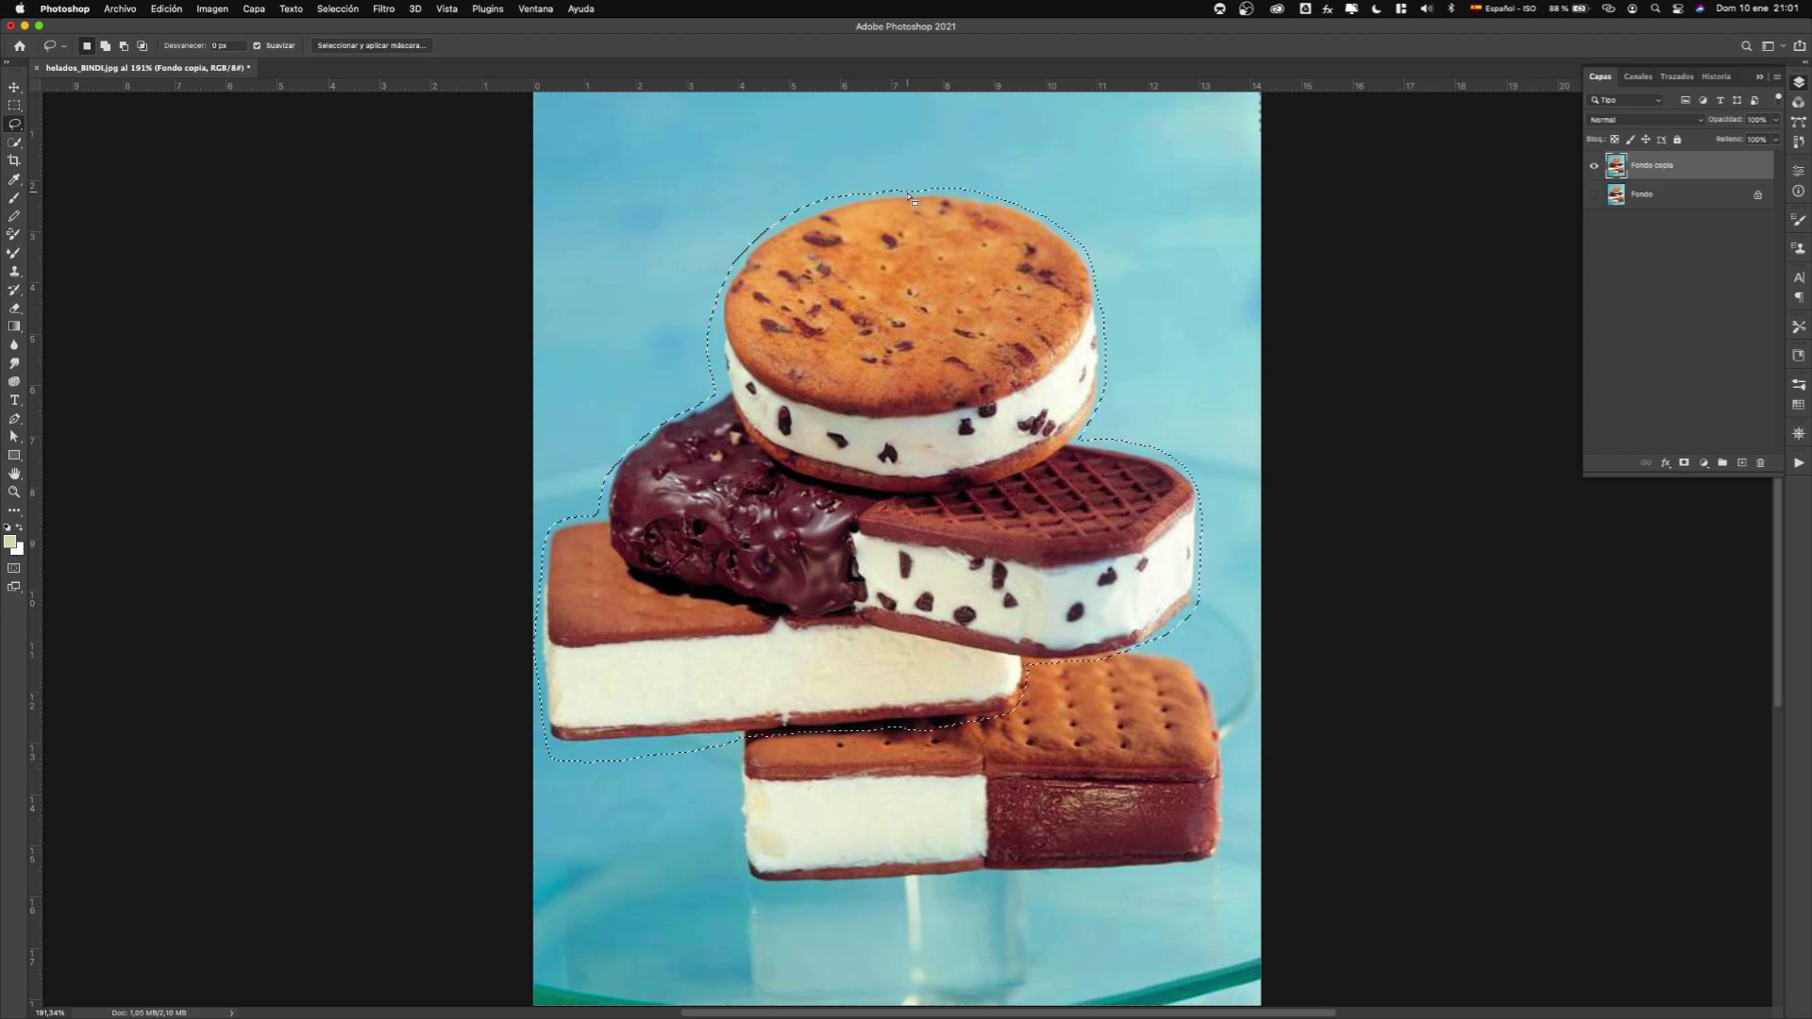
Start Content-Aware Fill on the selection and brush the bottom ice cream sandwich and its surroundings out of the sampling area.
click(170, 9)
mouse_move(272, 322)
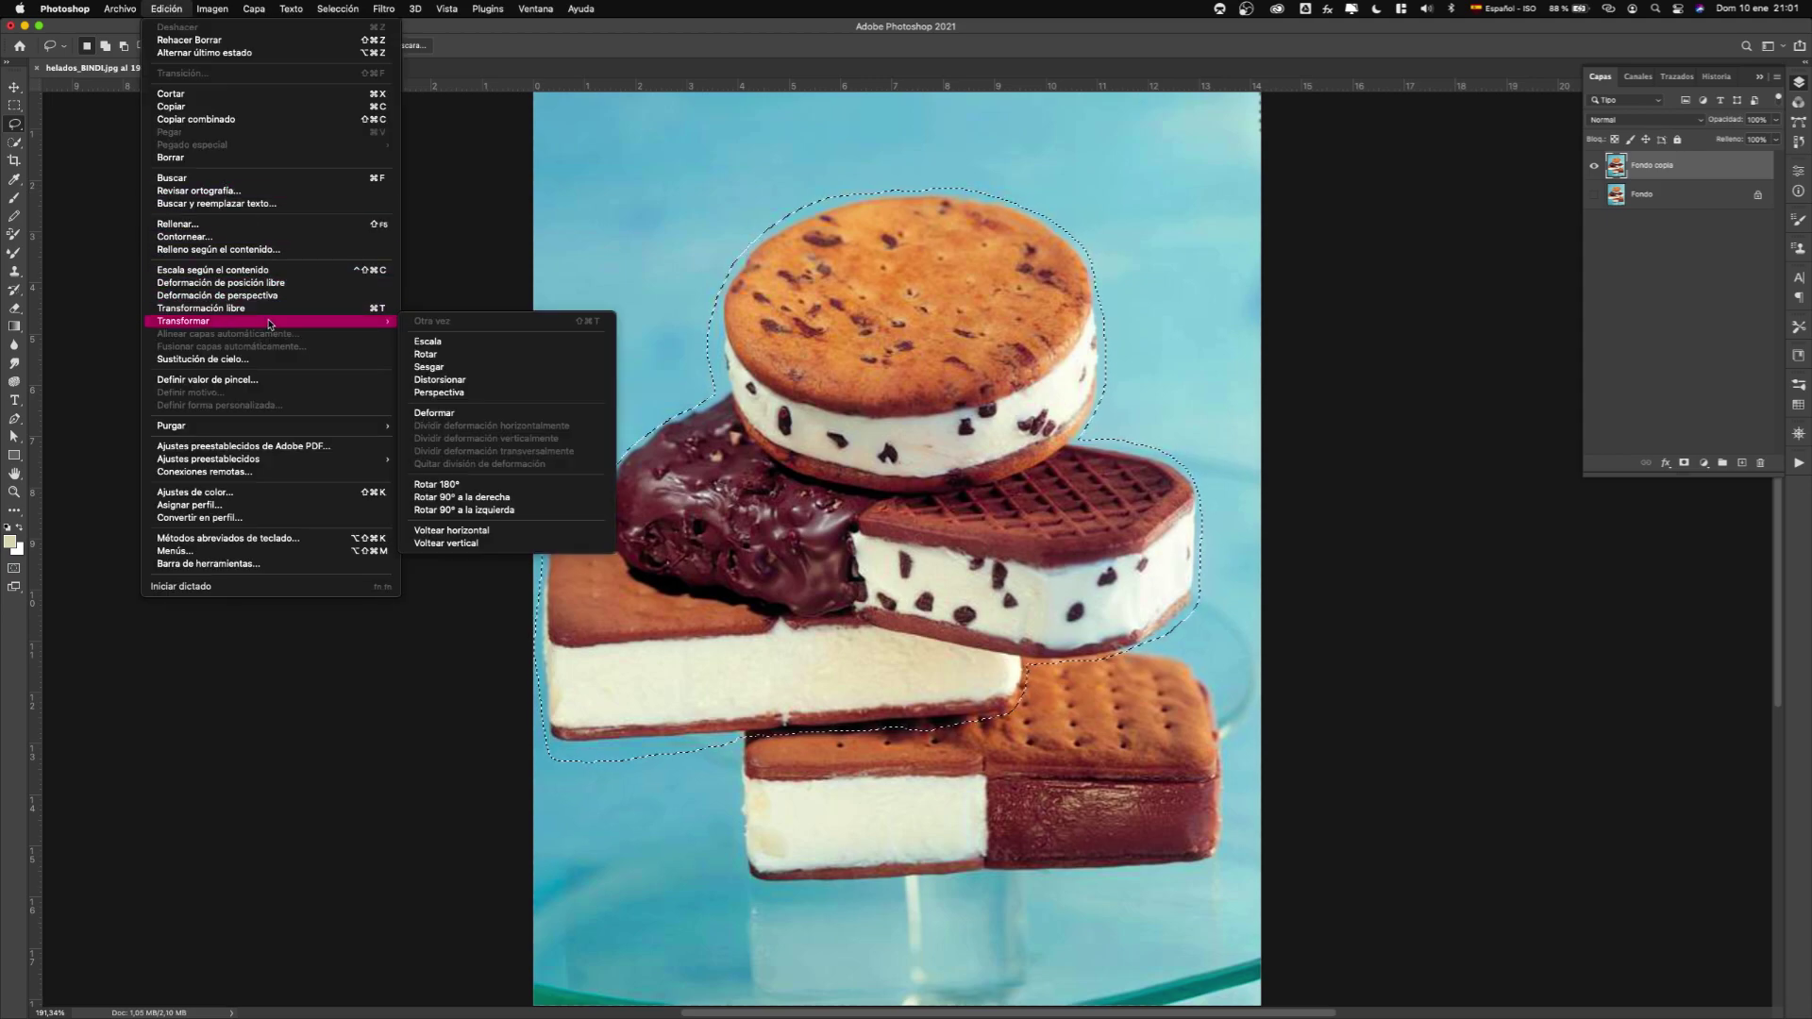
click(310, 251)
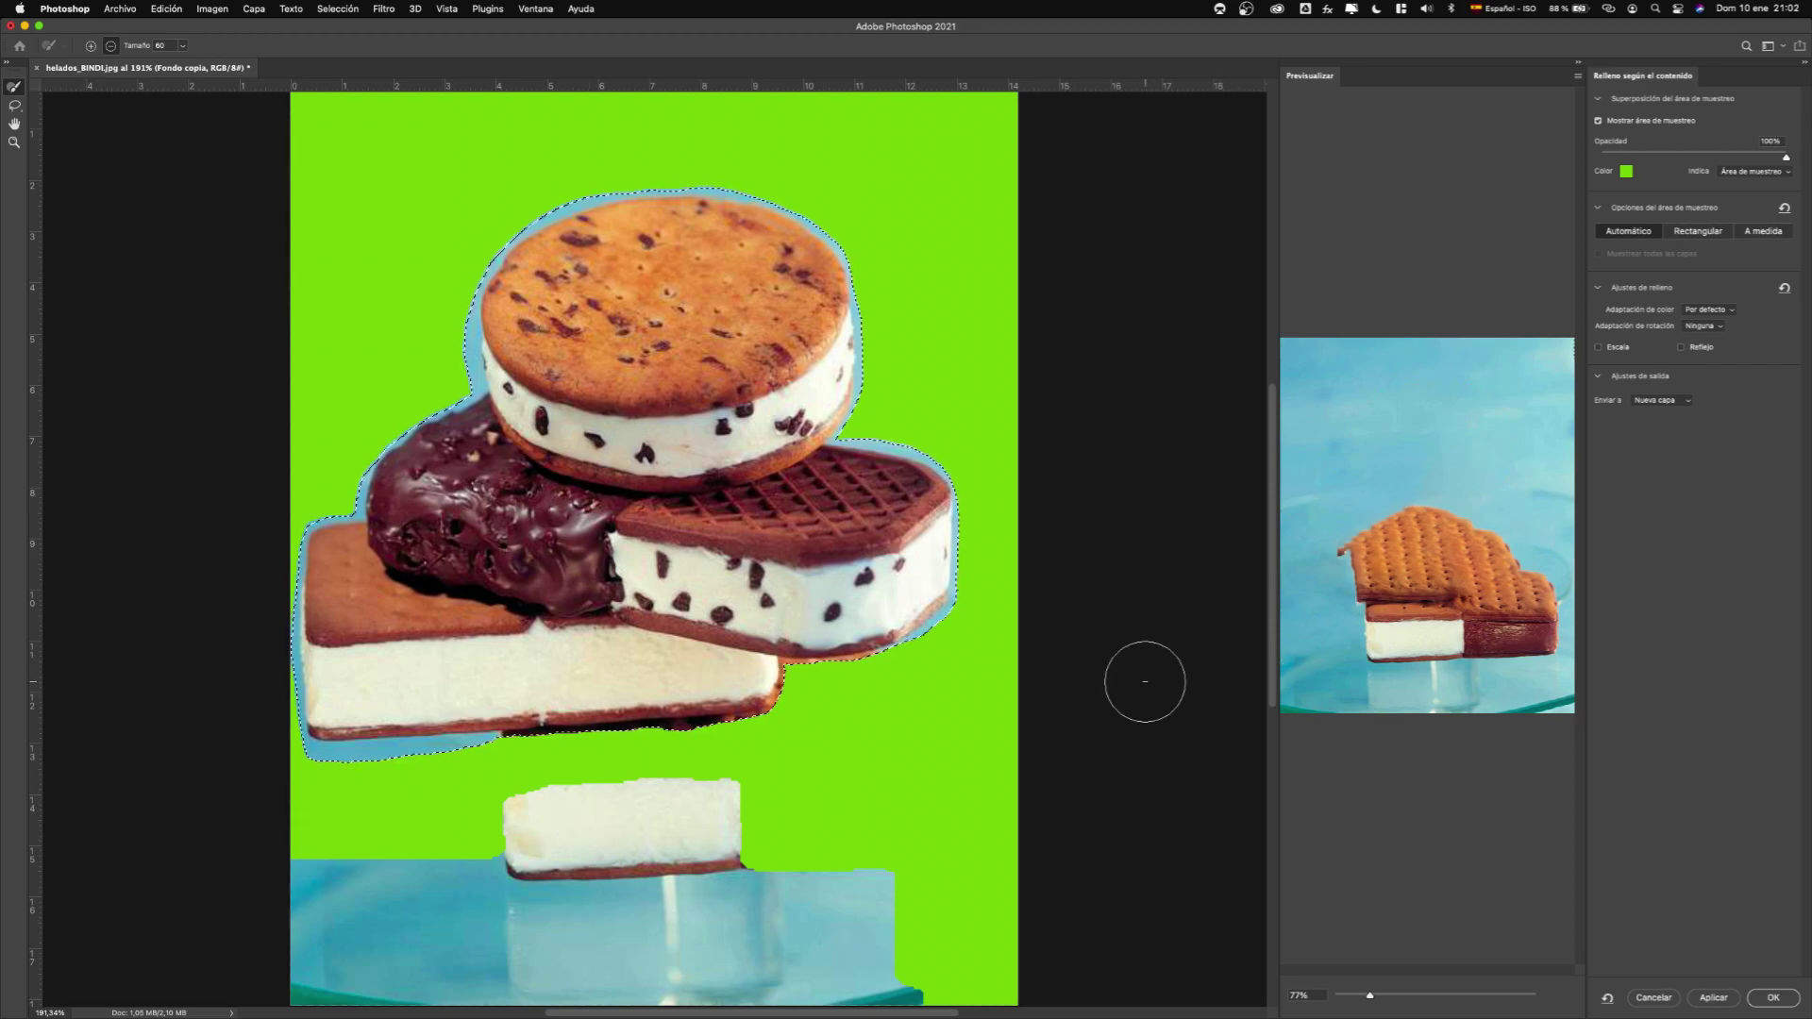
click(549, 769)
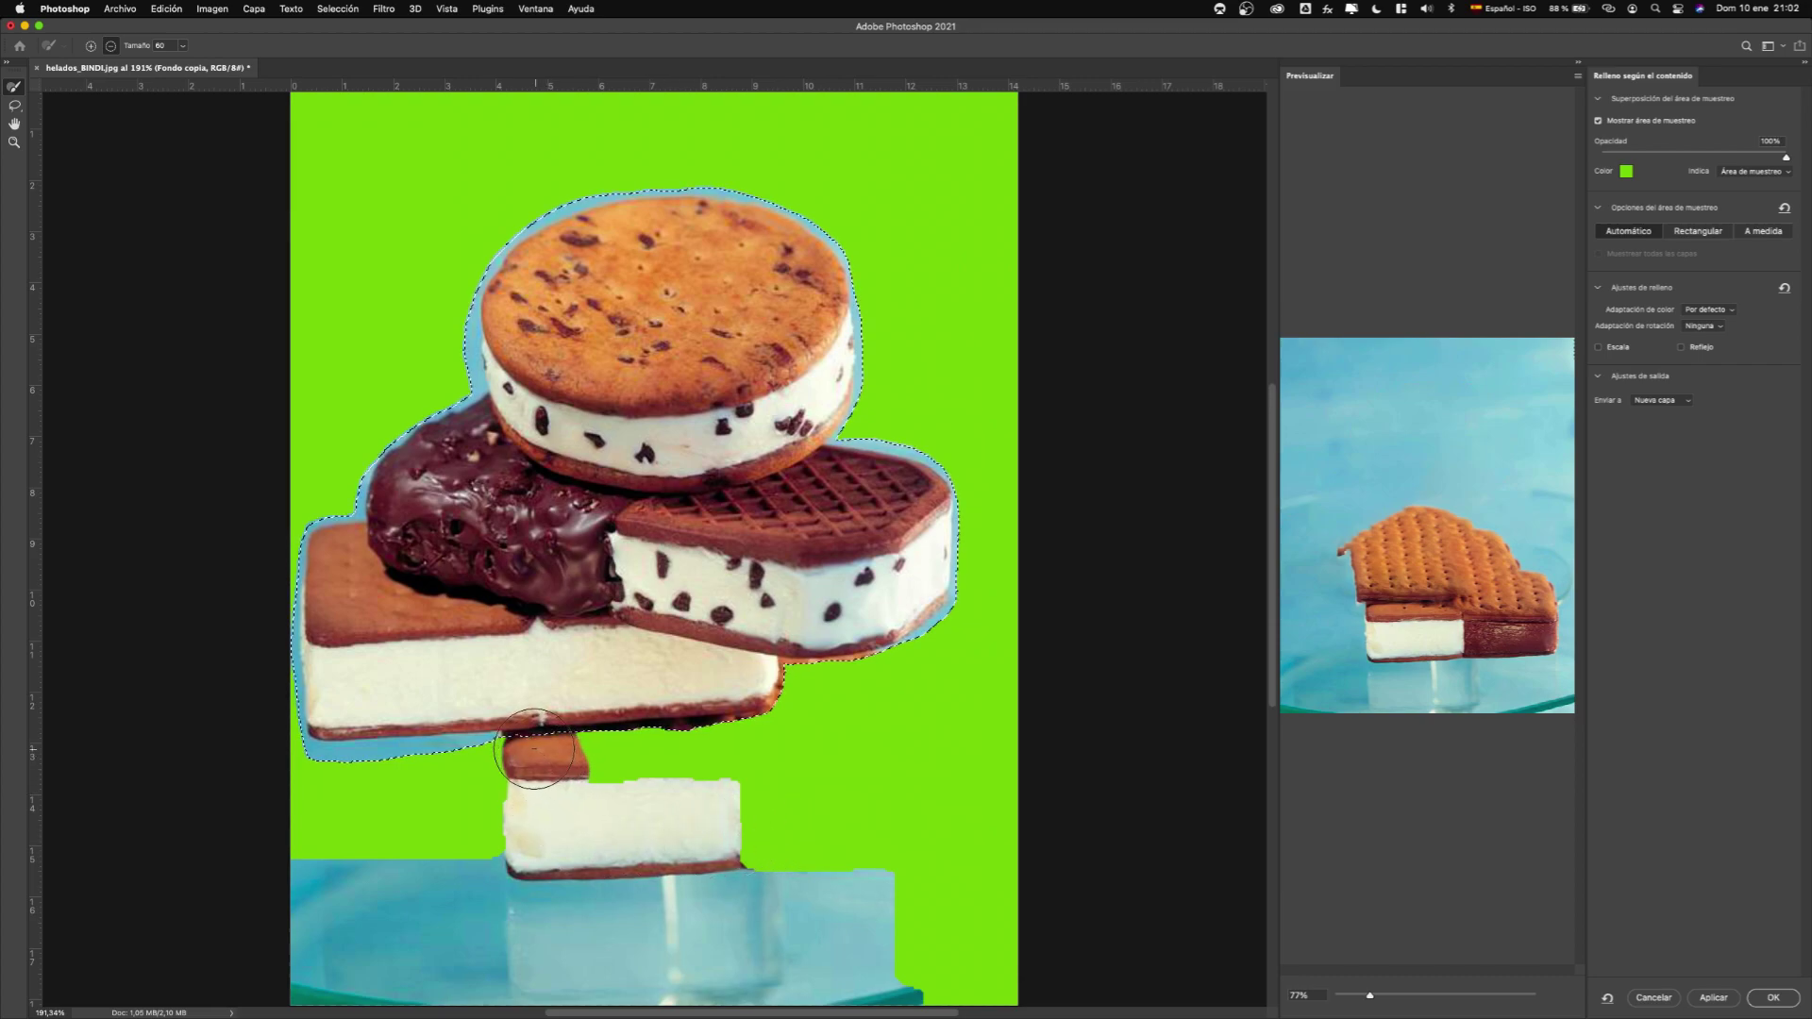
mouse_move(529, 765)
mouse_down()
mouse_move(524, 839)
mouse_move(561, 757)
mouse_move(601, 757)
mouse_up()
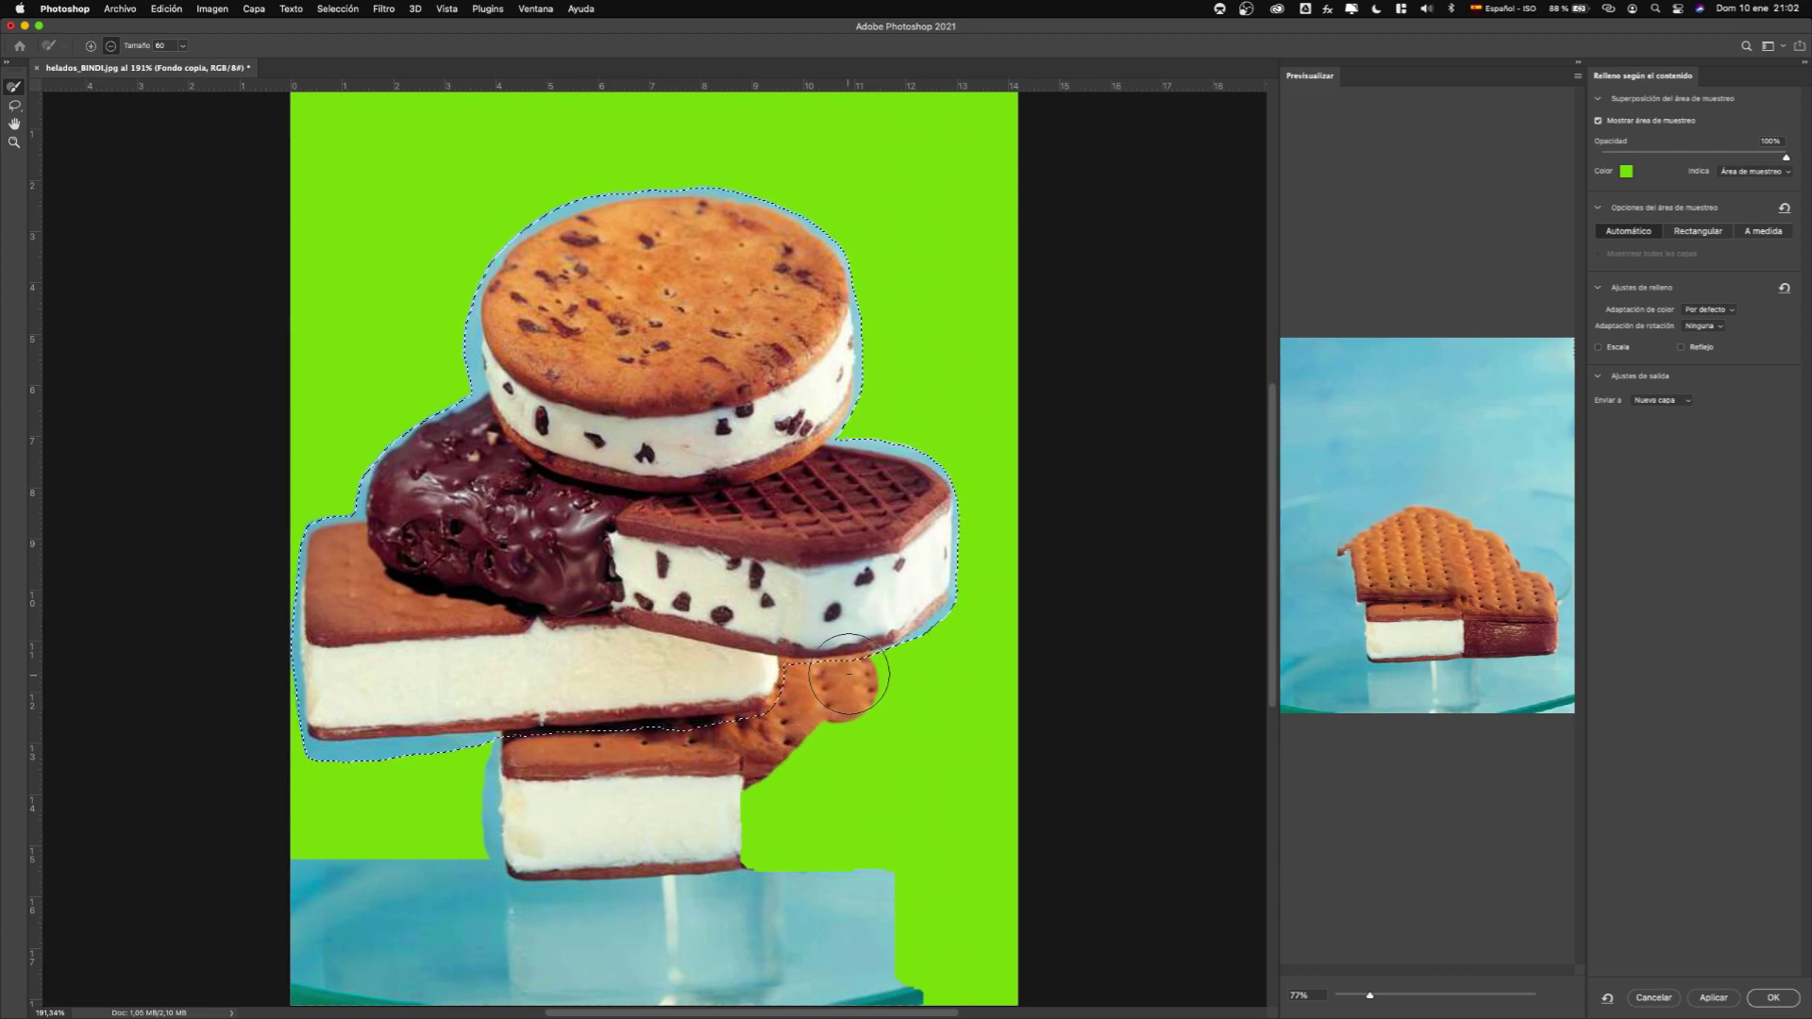
drag(853, 678, 872, 694)
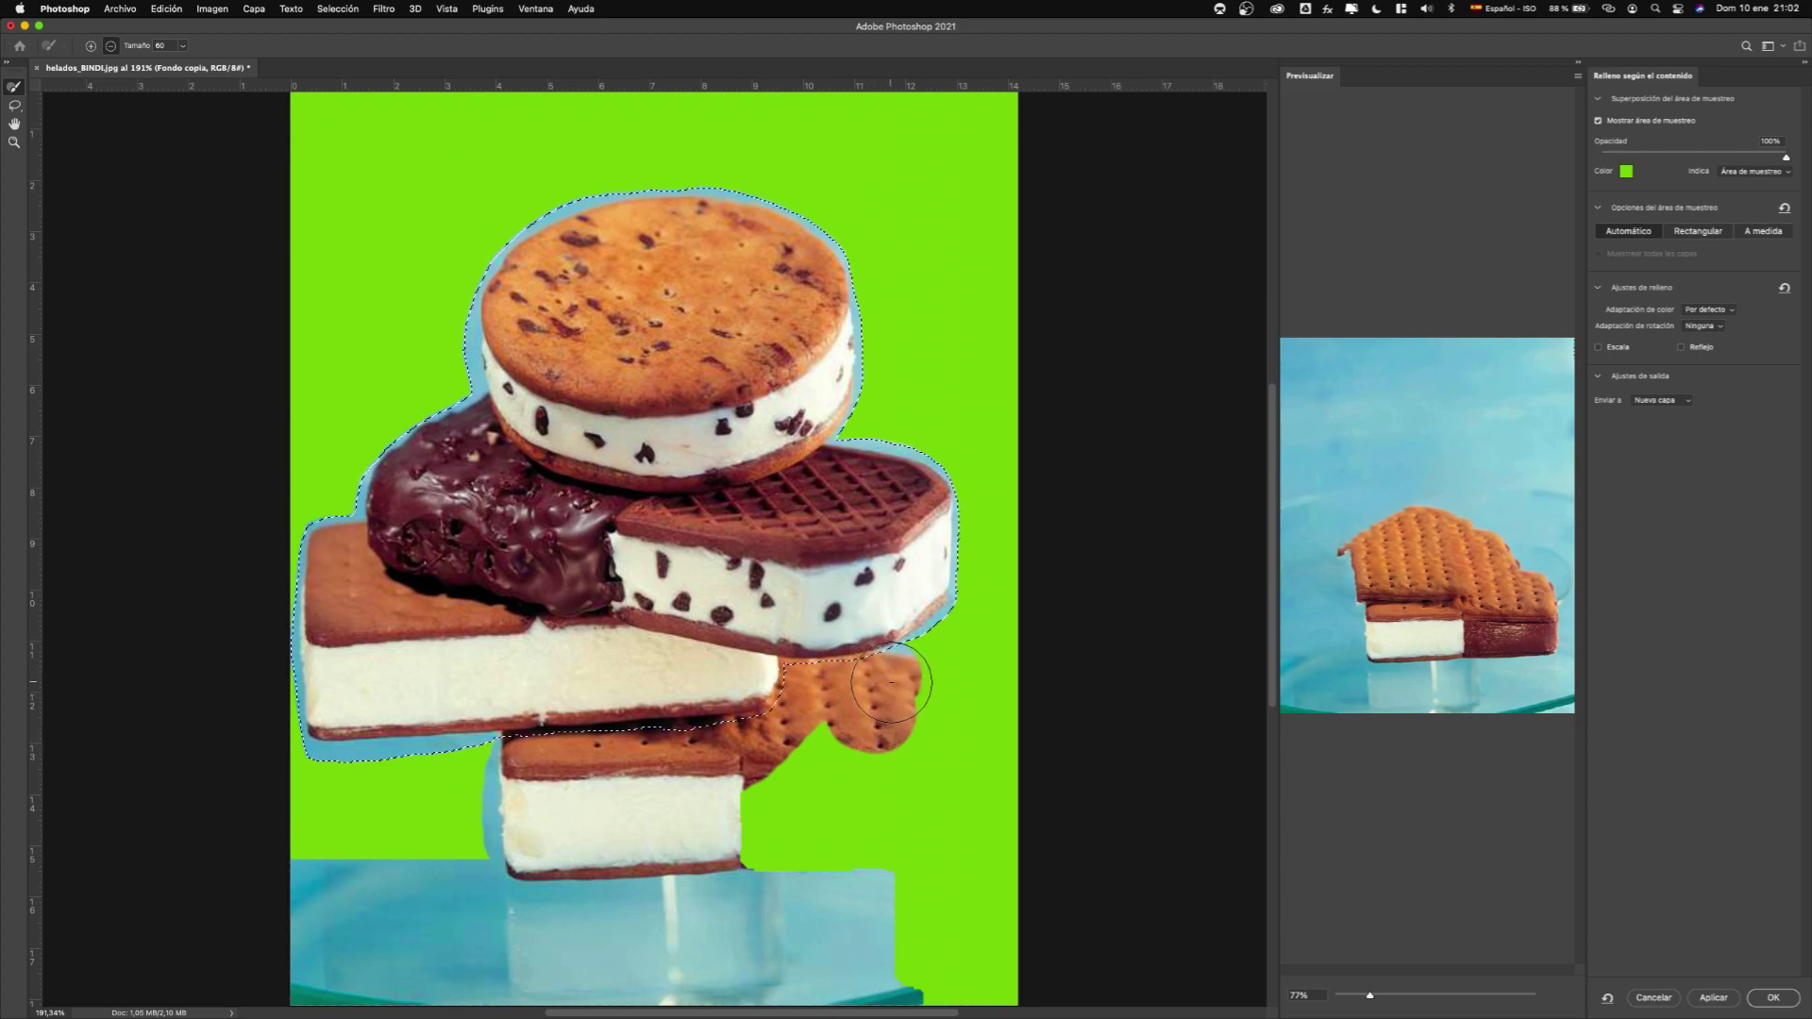
mouse_move(904, 692)
mouse_down()
mouse_move(932, 718)
mouse_move(920, 769)
mouse_move(944, 779)
mouse_move(923, 824)
mouse_move(770, 856)
mouse_move(782, 793)
mouse_move(855, 784)
mouse_up()
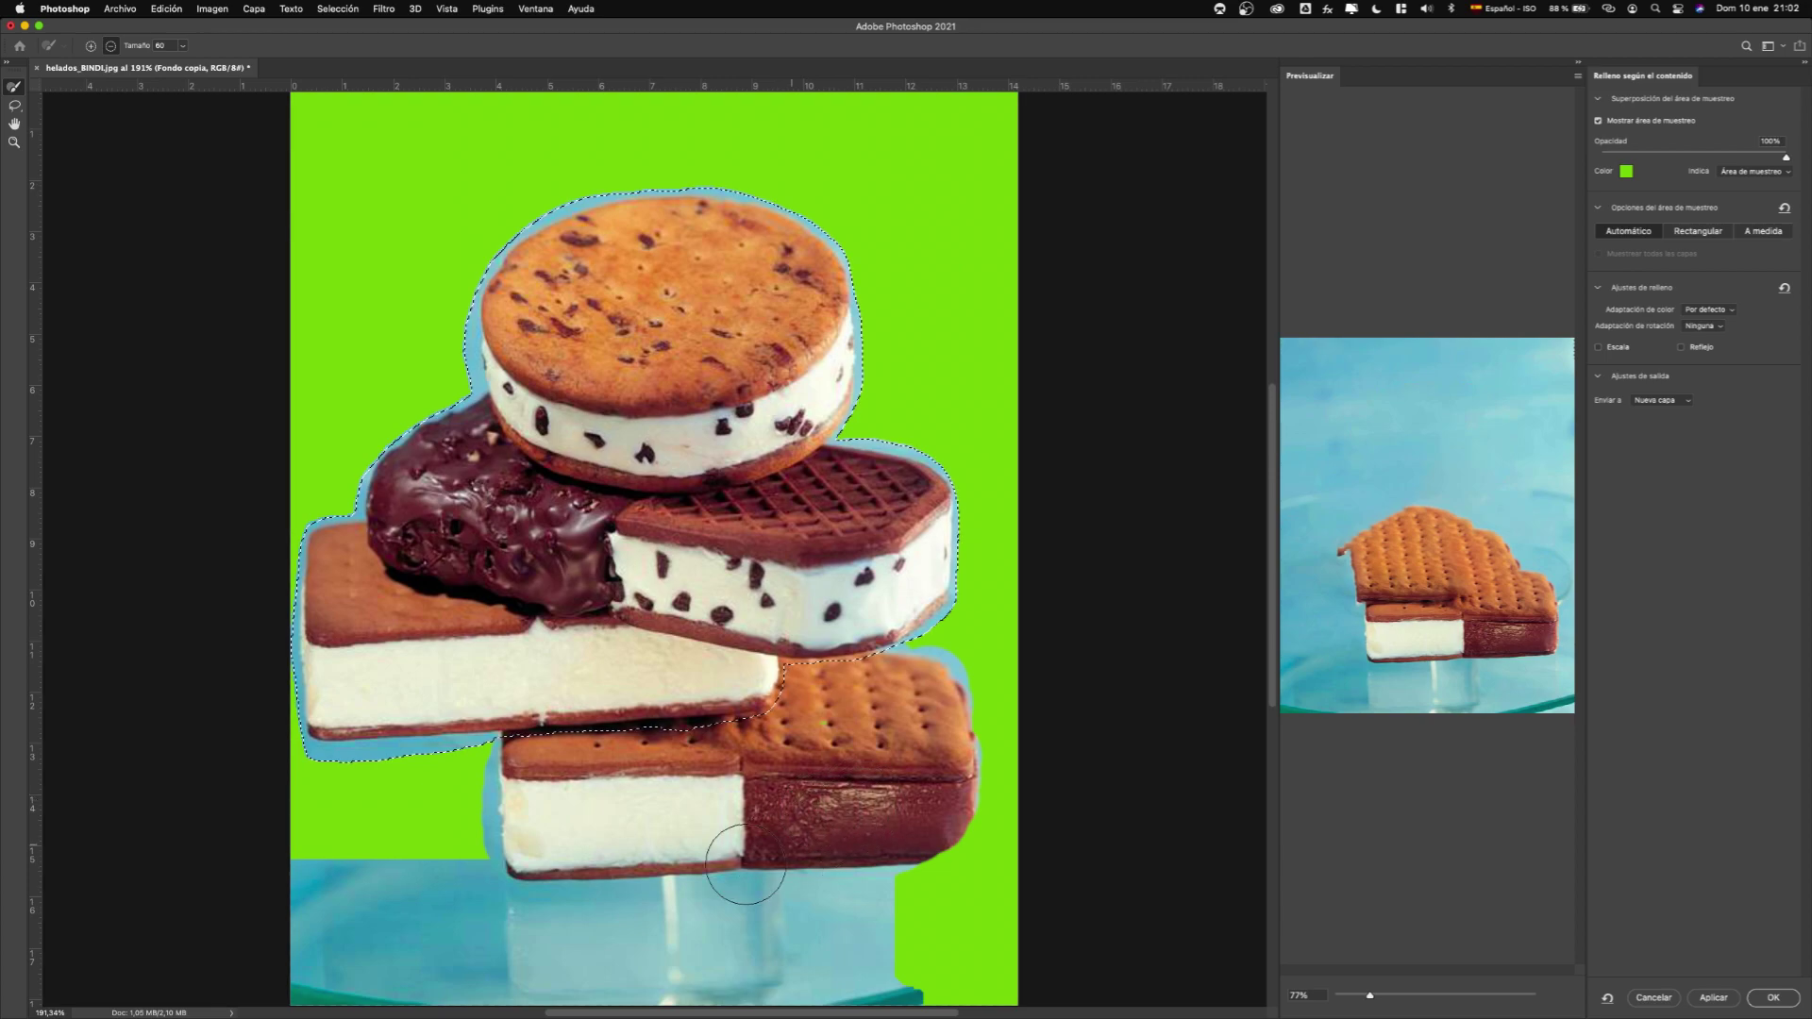
mouse_move(539, 853)
mouse_down()
mouse_move(407, 891)
mouse_move(508, 833)
mouse_move(312, 898)
mouse_move(568, 920)
mouse_move(929, 867)
mouse_move(950, 824)
mouse_move(938, 710)
mouse_move(940, 867)
mouse_move(901, 945)
mouse_move(931, 973)
mouse_move(1017, 979)
mouse_move(984, 927)
mouse_move(1010, 894)
mouse_move(973, 887)
mouse_move(962, 800)
mouse_move(960, 736)
mouse_move(1002, 750)
mouse_move(965, 735)
mouse_move(994, 724)
mouse_move(934, 701)
mouse_move(976, 715)
mouse_up()
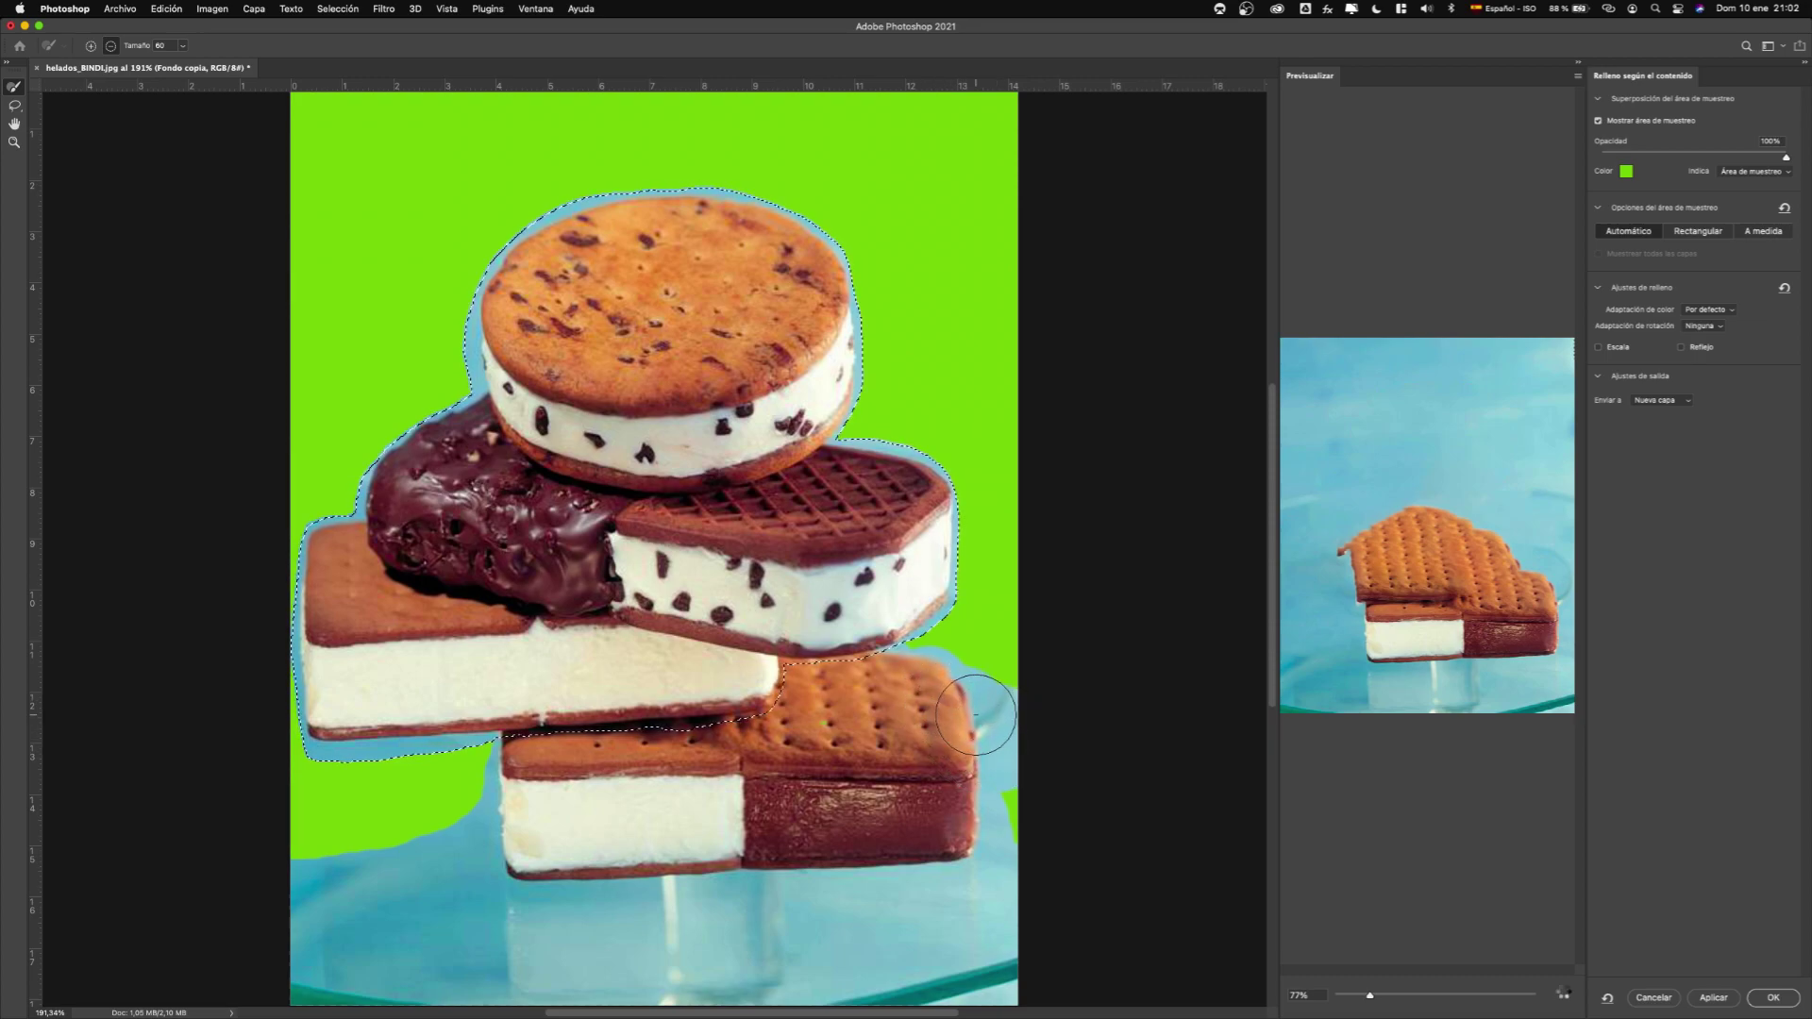
mouse_move(976, 715)
mouse_down()
mouse_move(1020, 857)
mouse_move(1011, 841)
mouse_up()
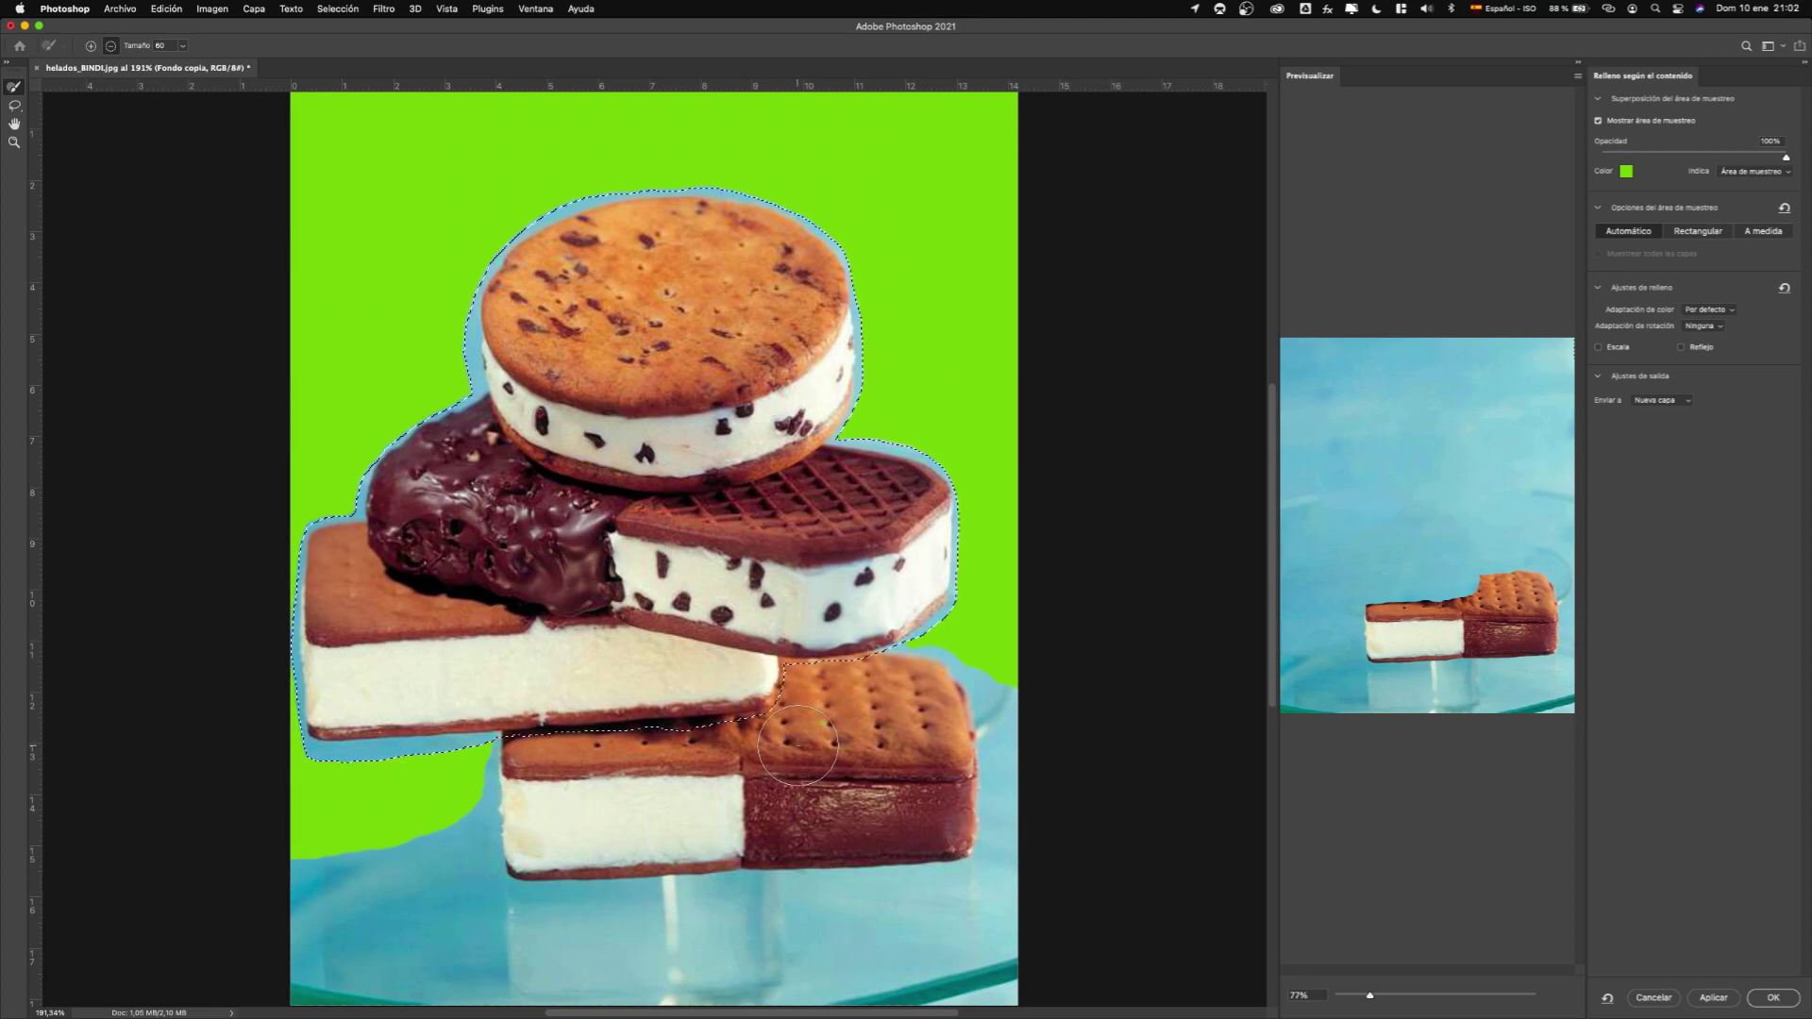
Try painting part of the bottom cookie back into the sampling area, and undo the stroke.
drag(823, 760, 925, 715)
click(960, 667)
key(alt)
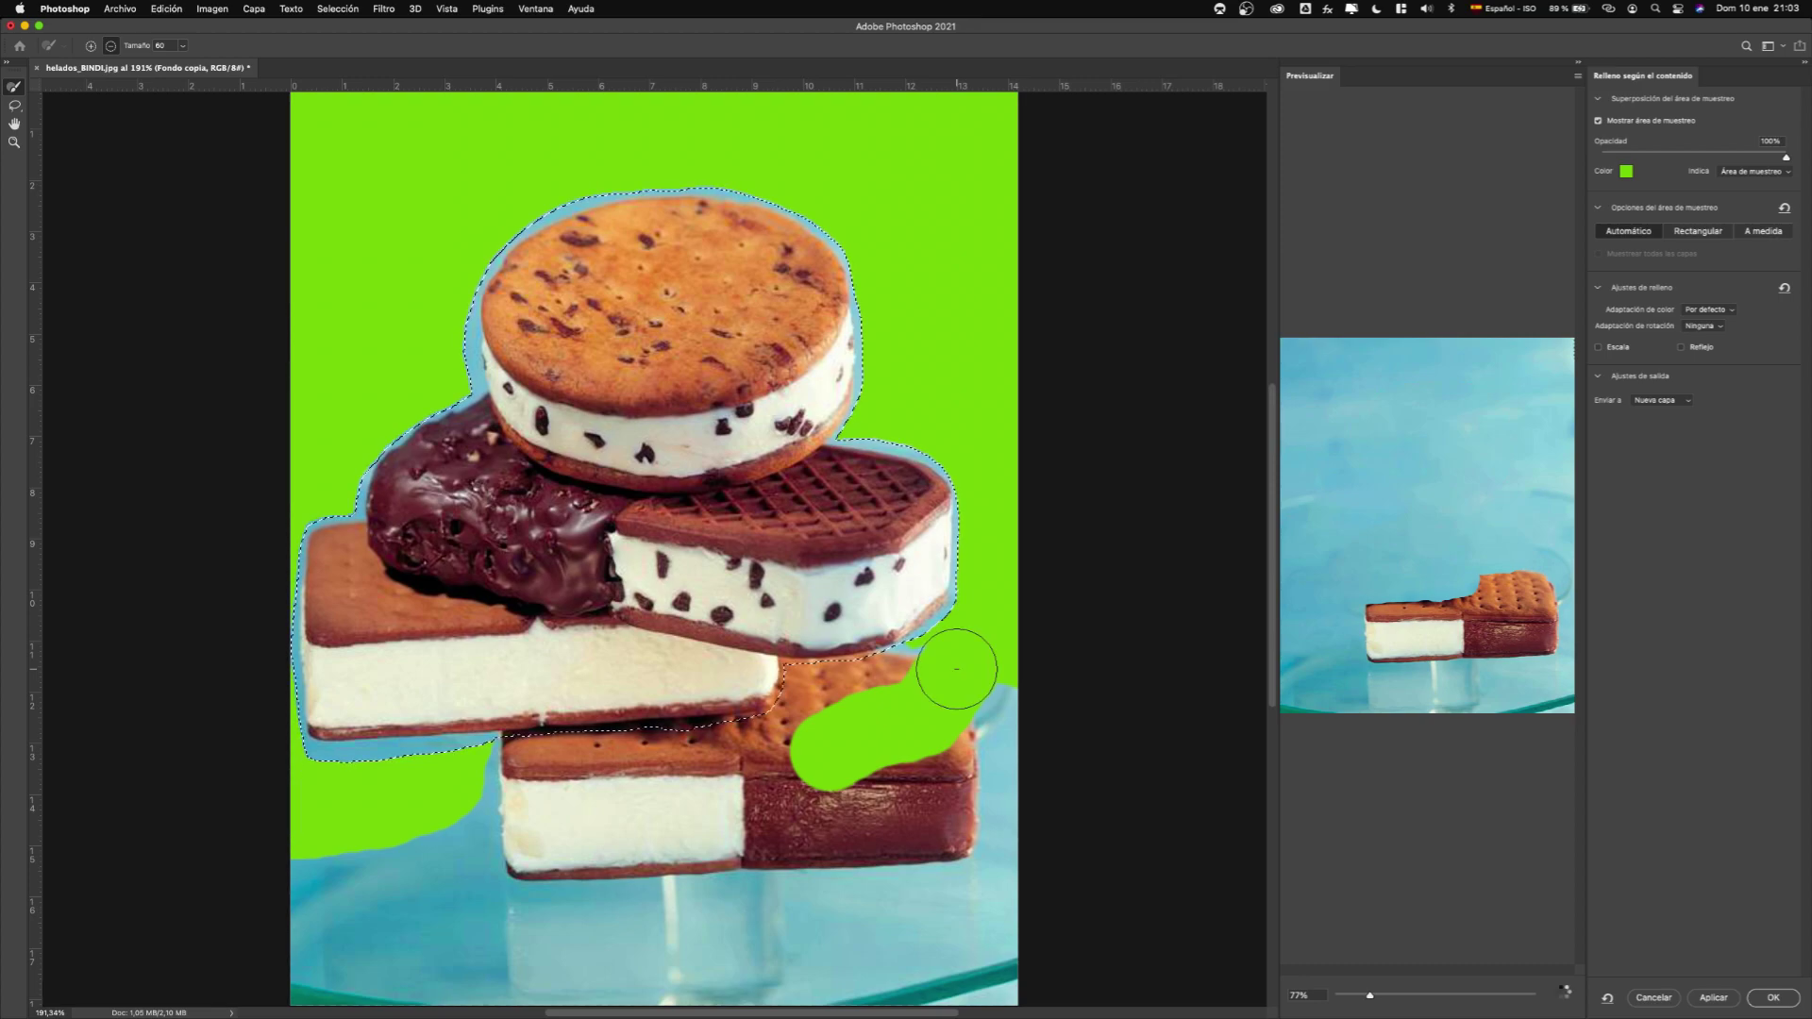
key(super+z)
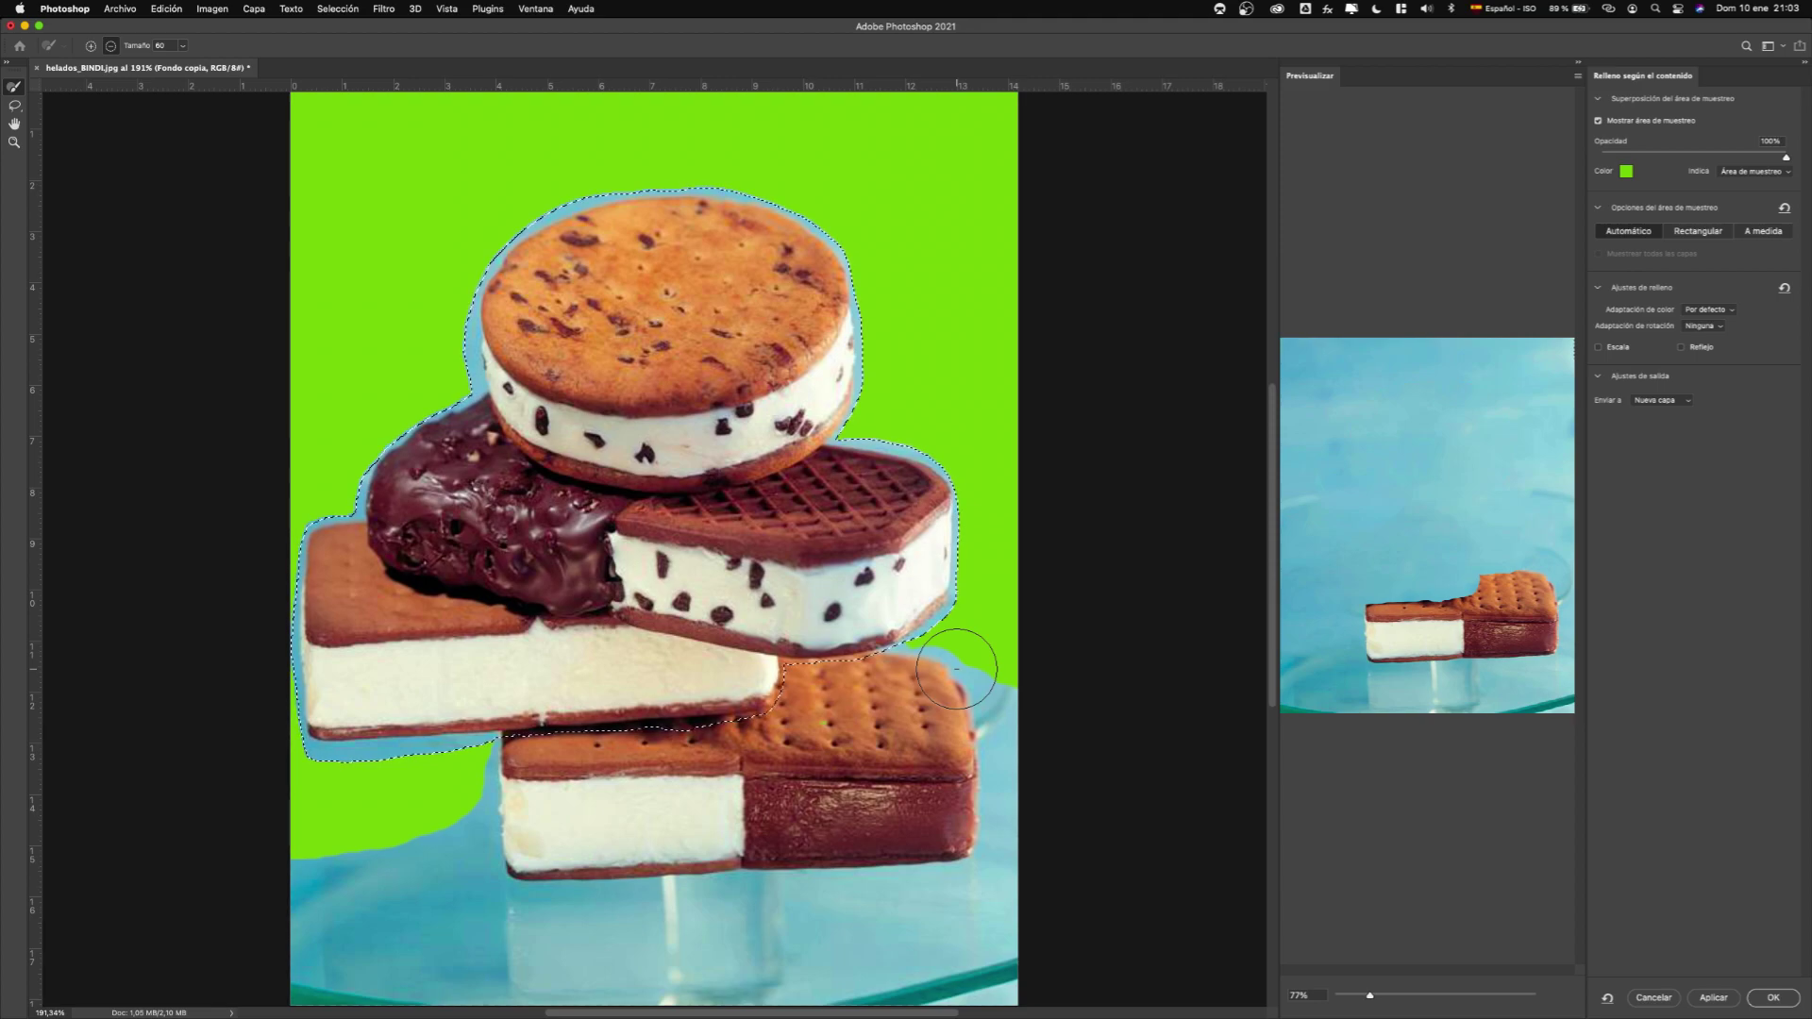
Apply the content-aware fill to a new layer and clear the selection.
click(1775, 1001)
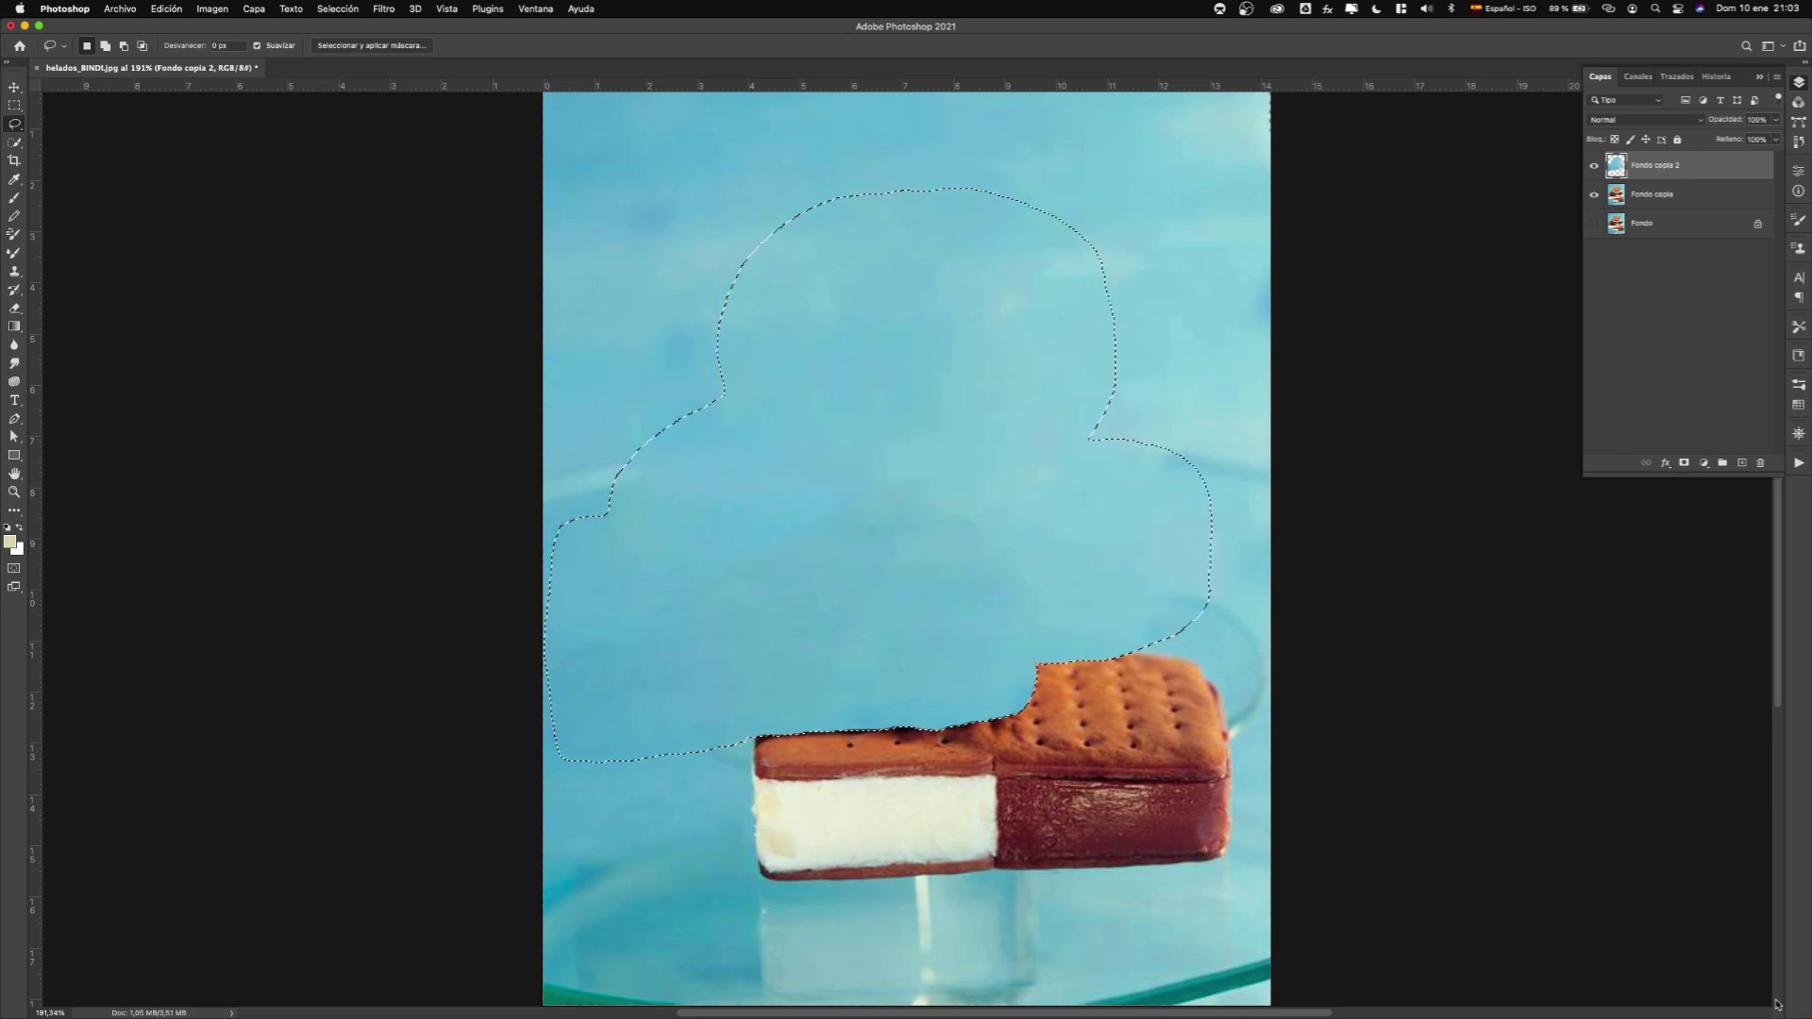
key(super+d)
drag(1644, 209, 1643, 207)
Examine the remaining bottom ice cream sandwich up close, especially the cut edge of its top cookie.
scroll(1086, 798, up, 5)
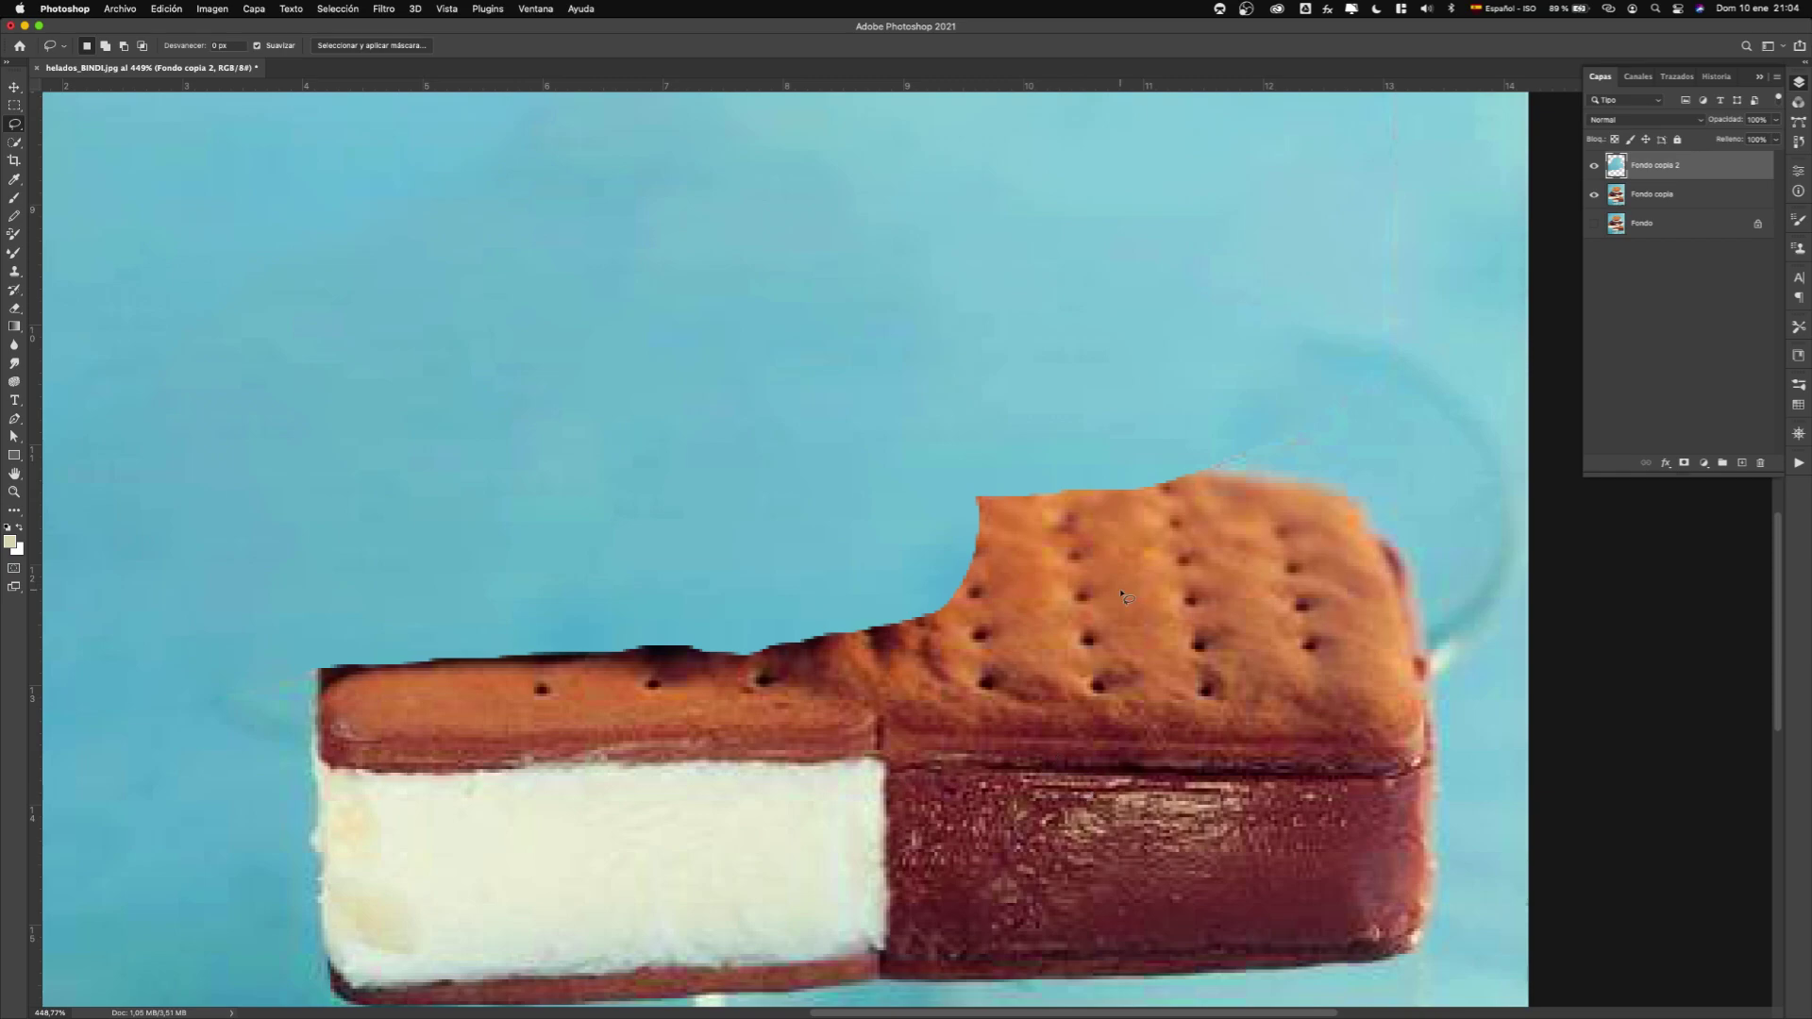
scroll(1024, 744, down, 5)
scroll(1023, 746, up, 4)
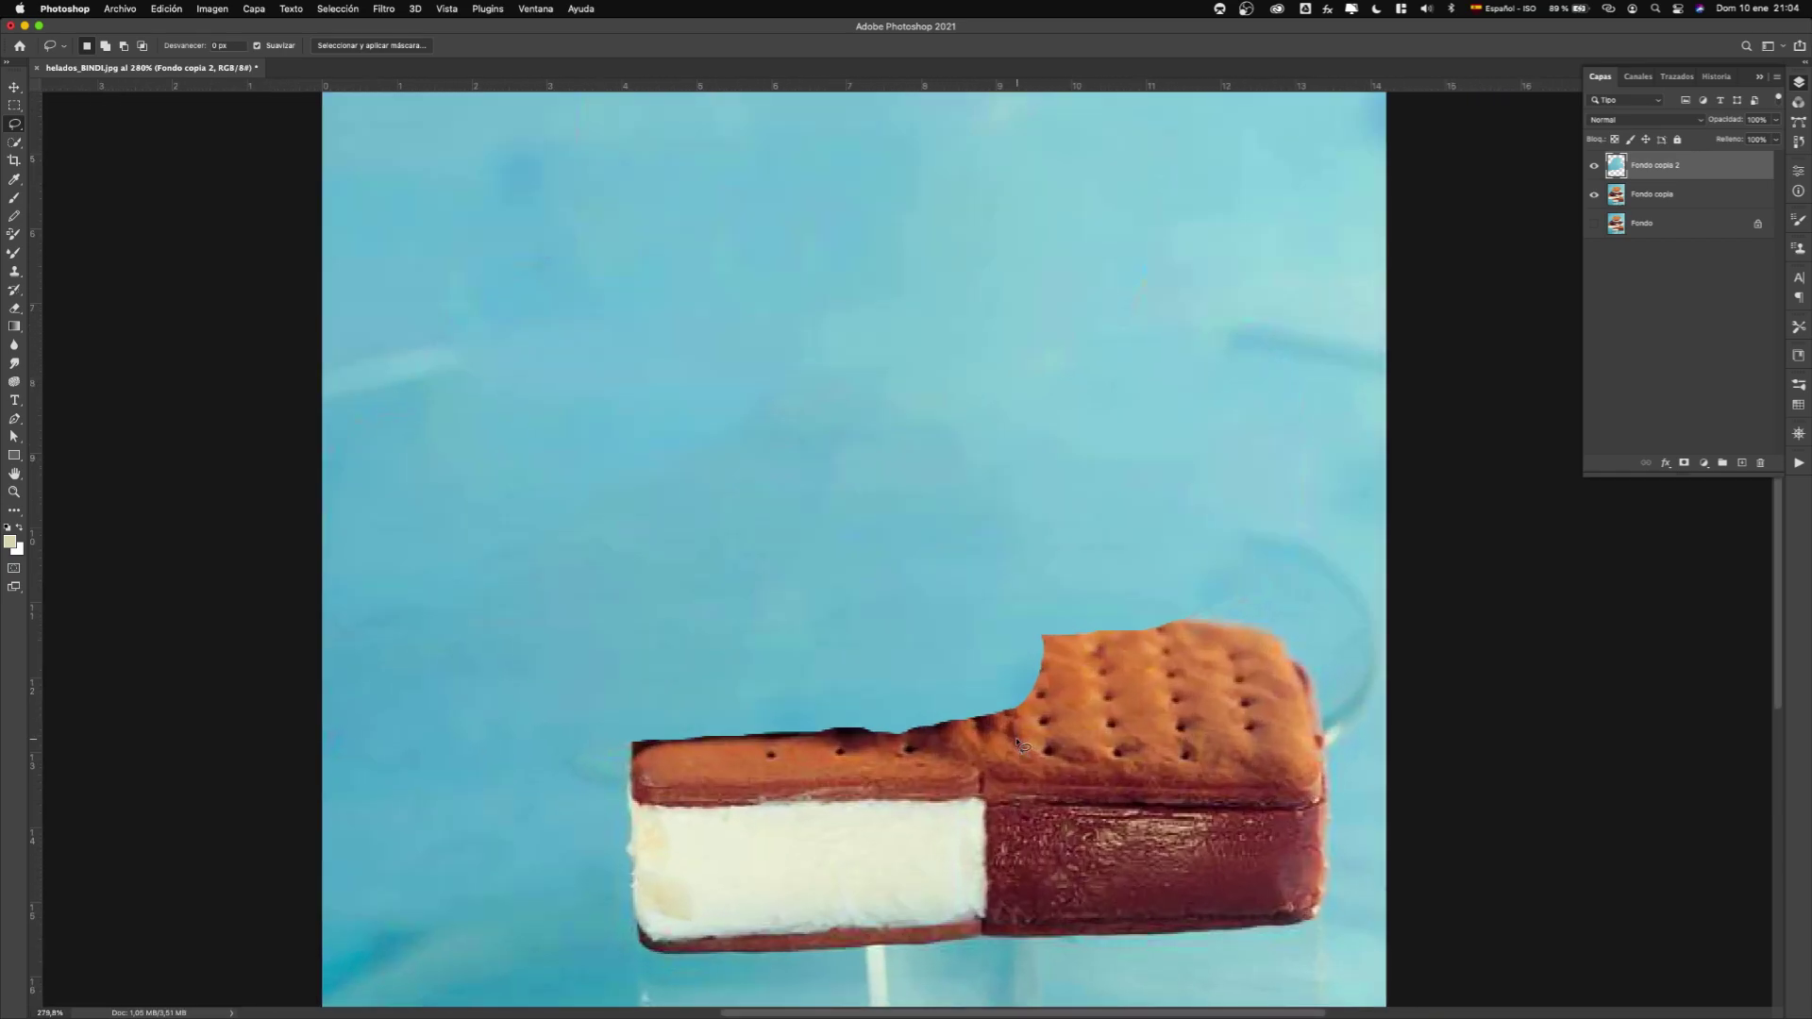
scroll(1020, 744, down, 1)
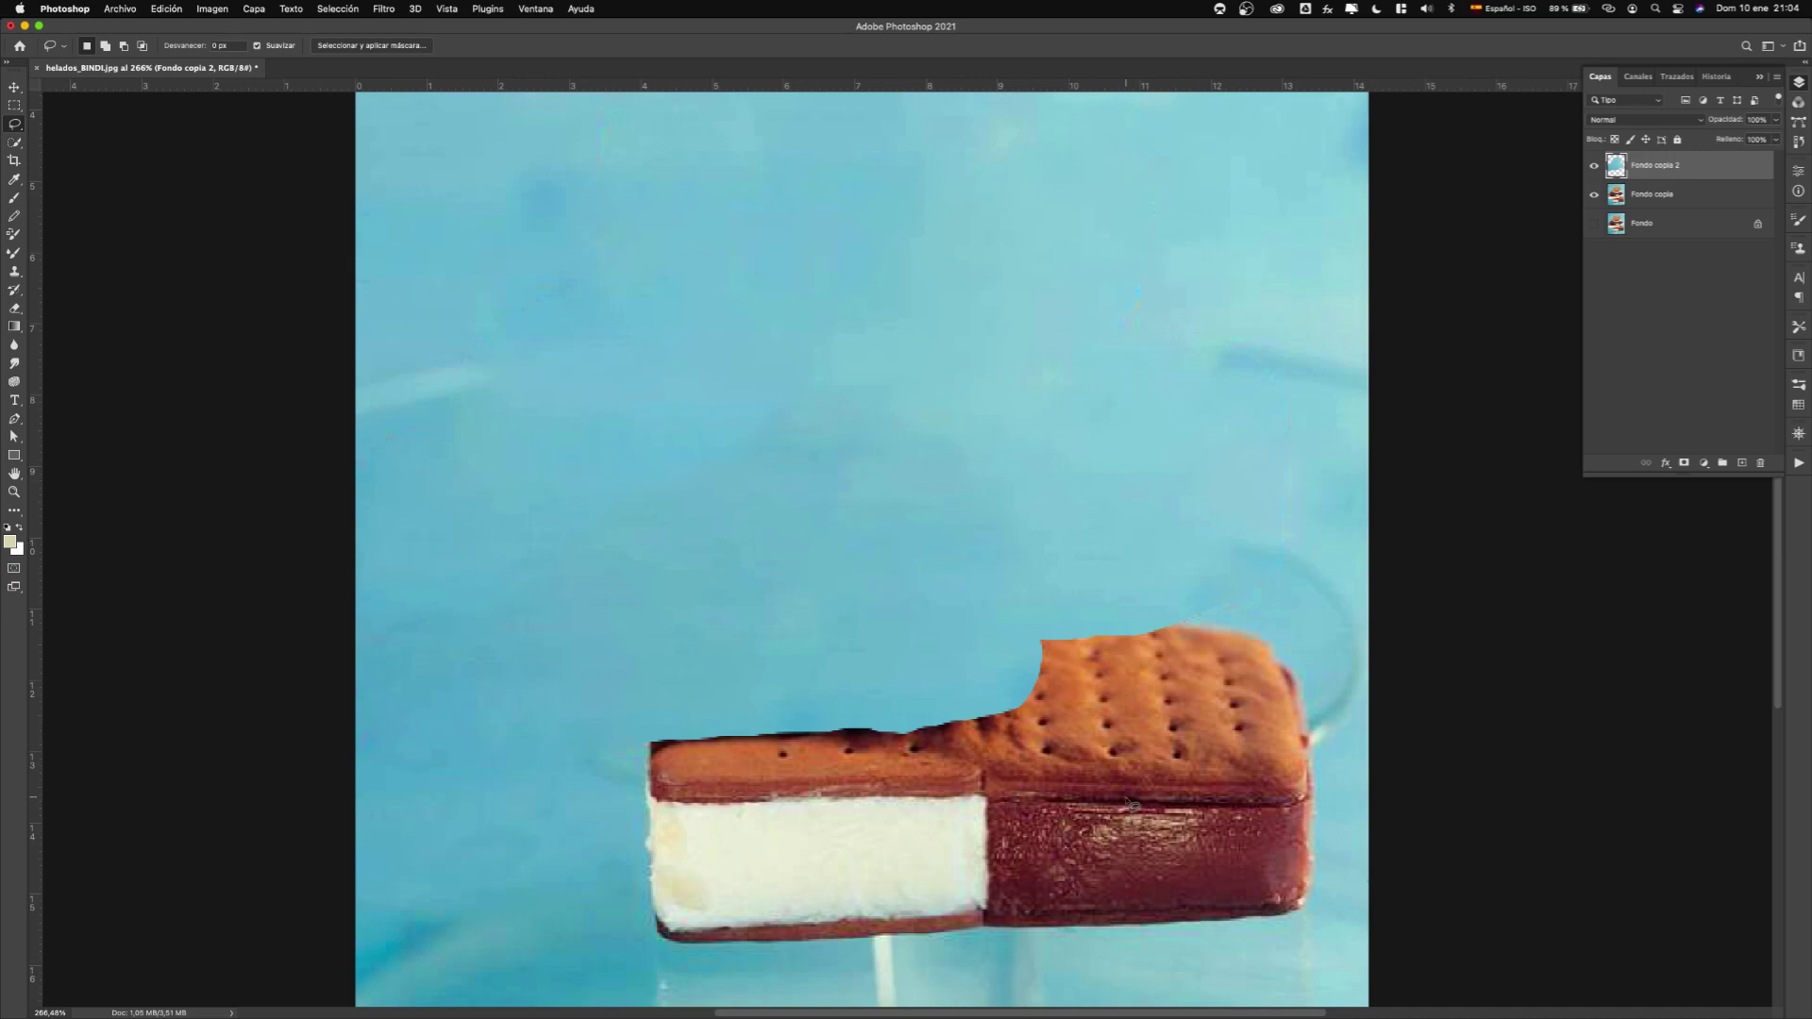
scroll(1059, 796, up, 3)
scroll(1062, 797, down, 3)
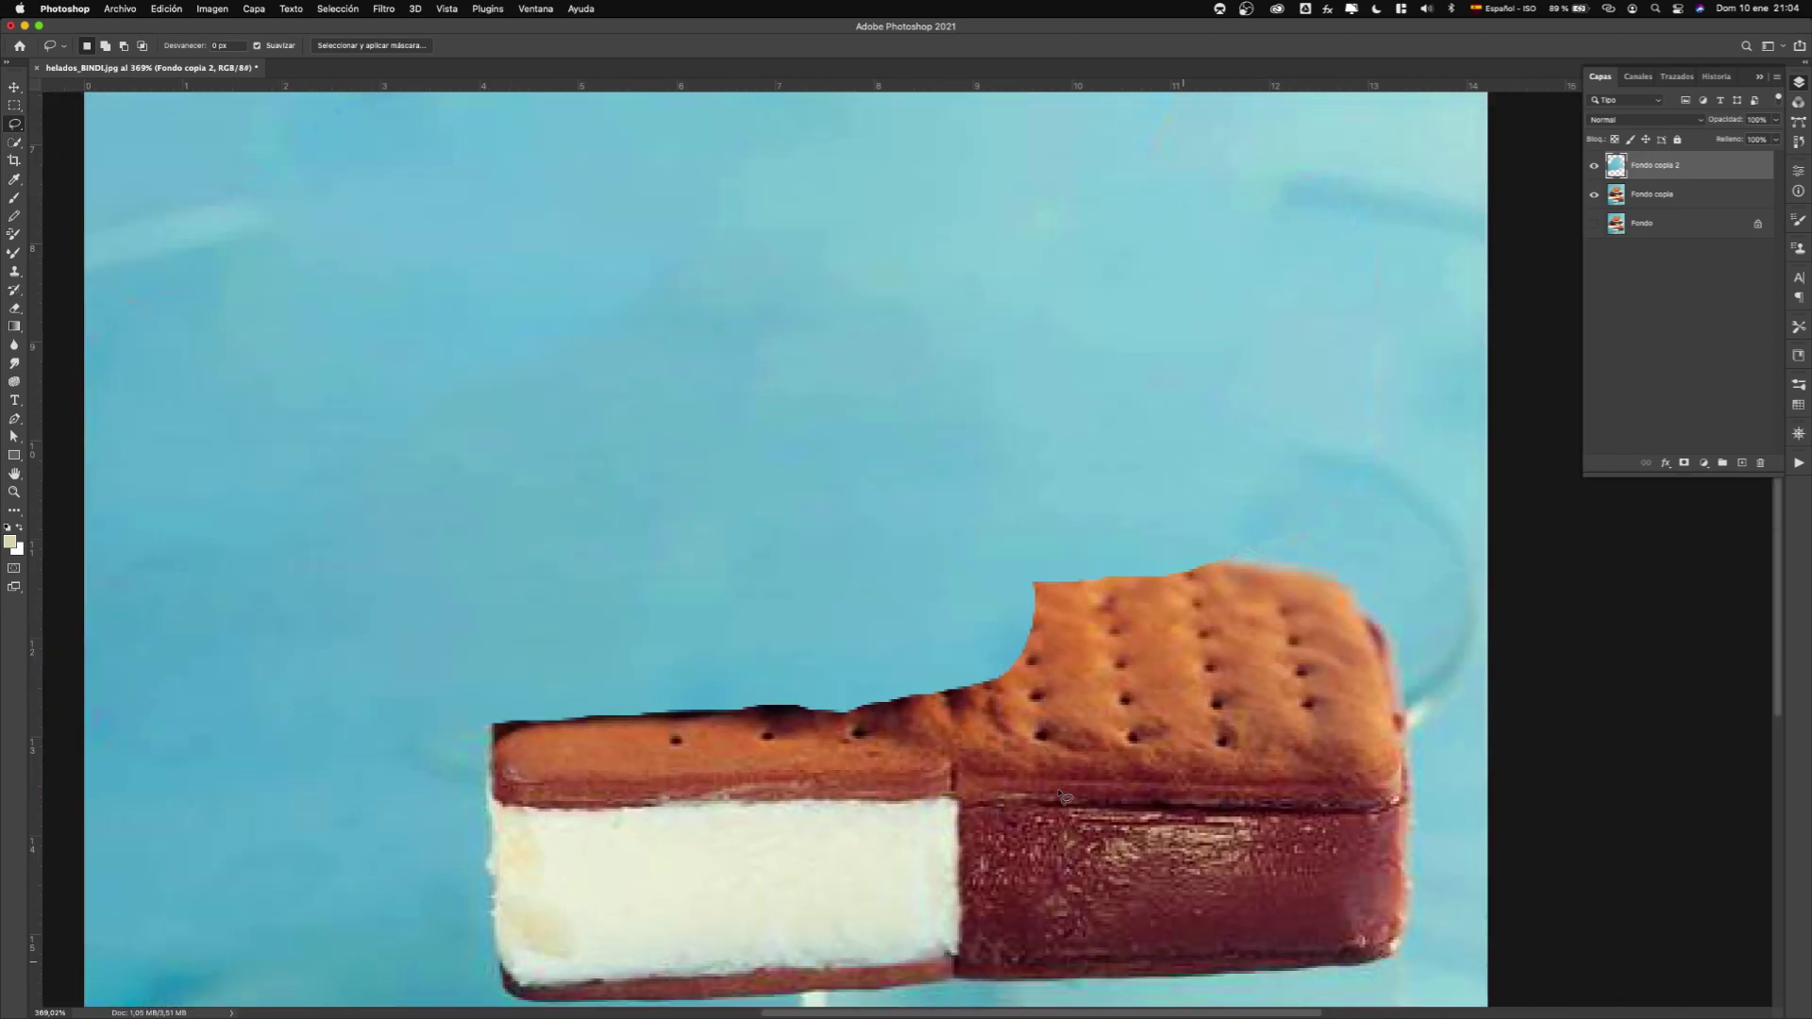
scroll(1062, 798, up, 2)
scroll(1064, 798, down, 5)
scroll(1064, 798, right, 2)
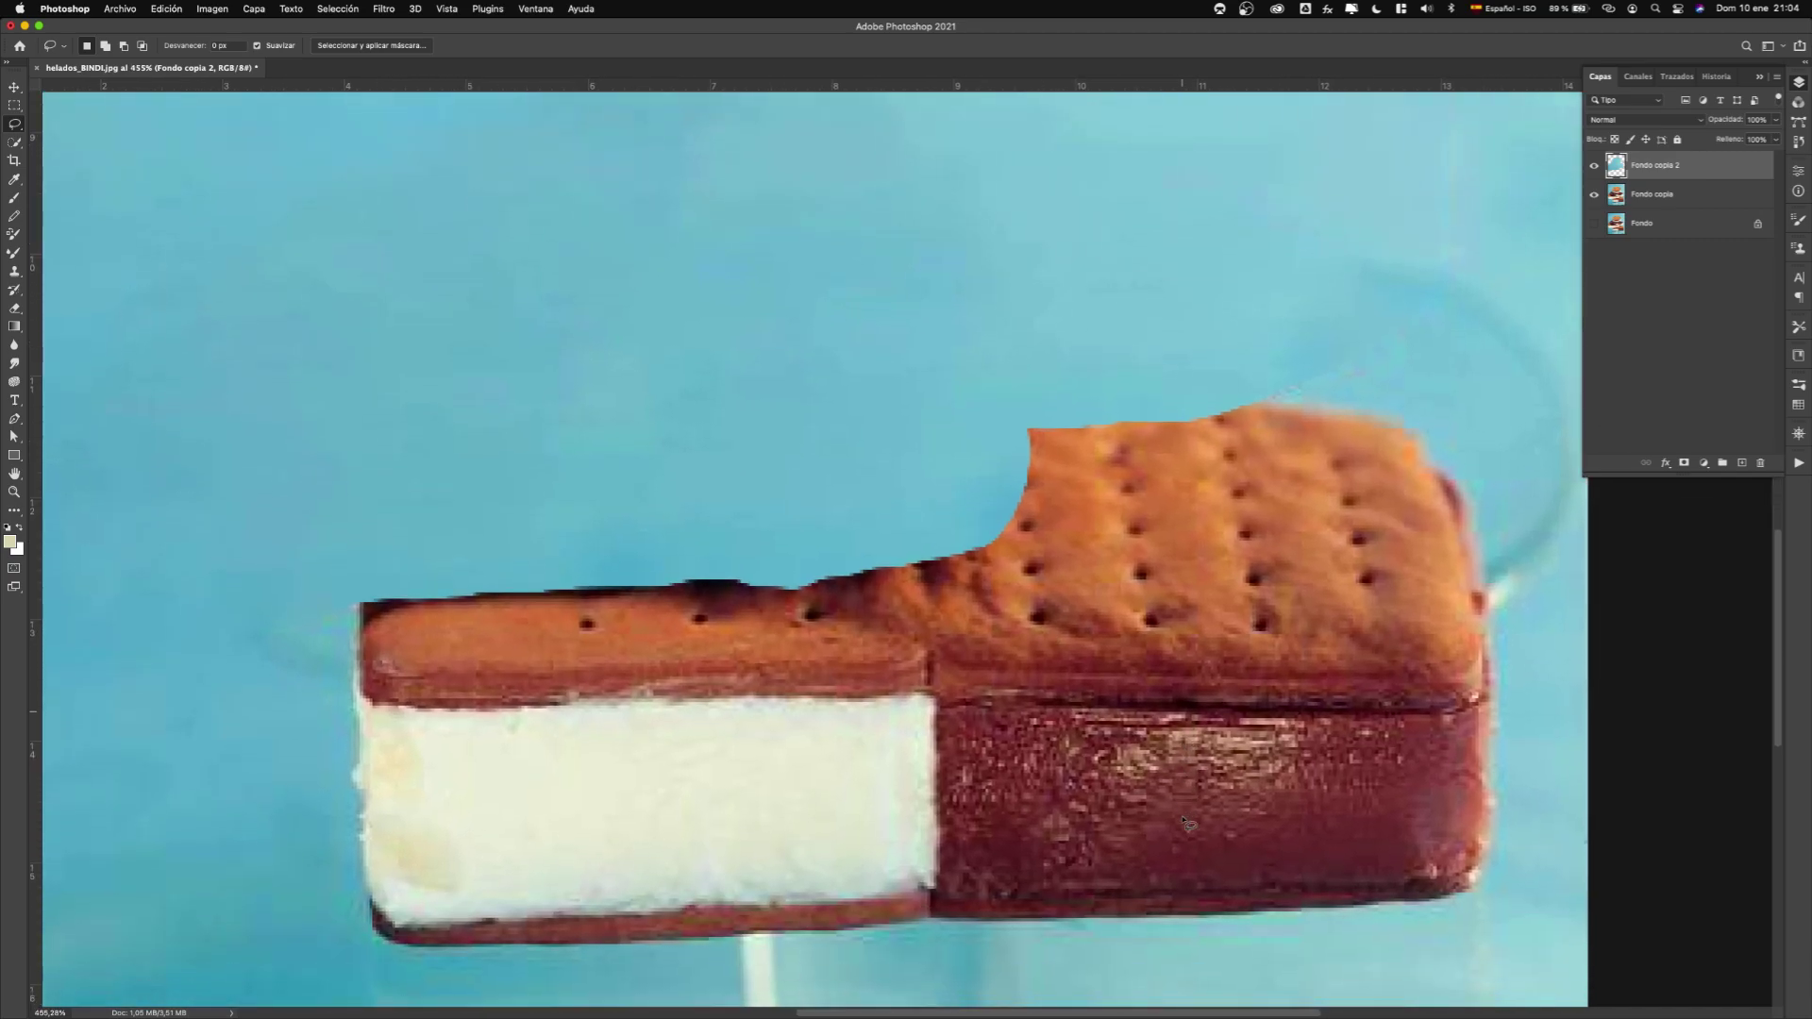
scroll(1187, 823, up, 3)
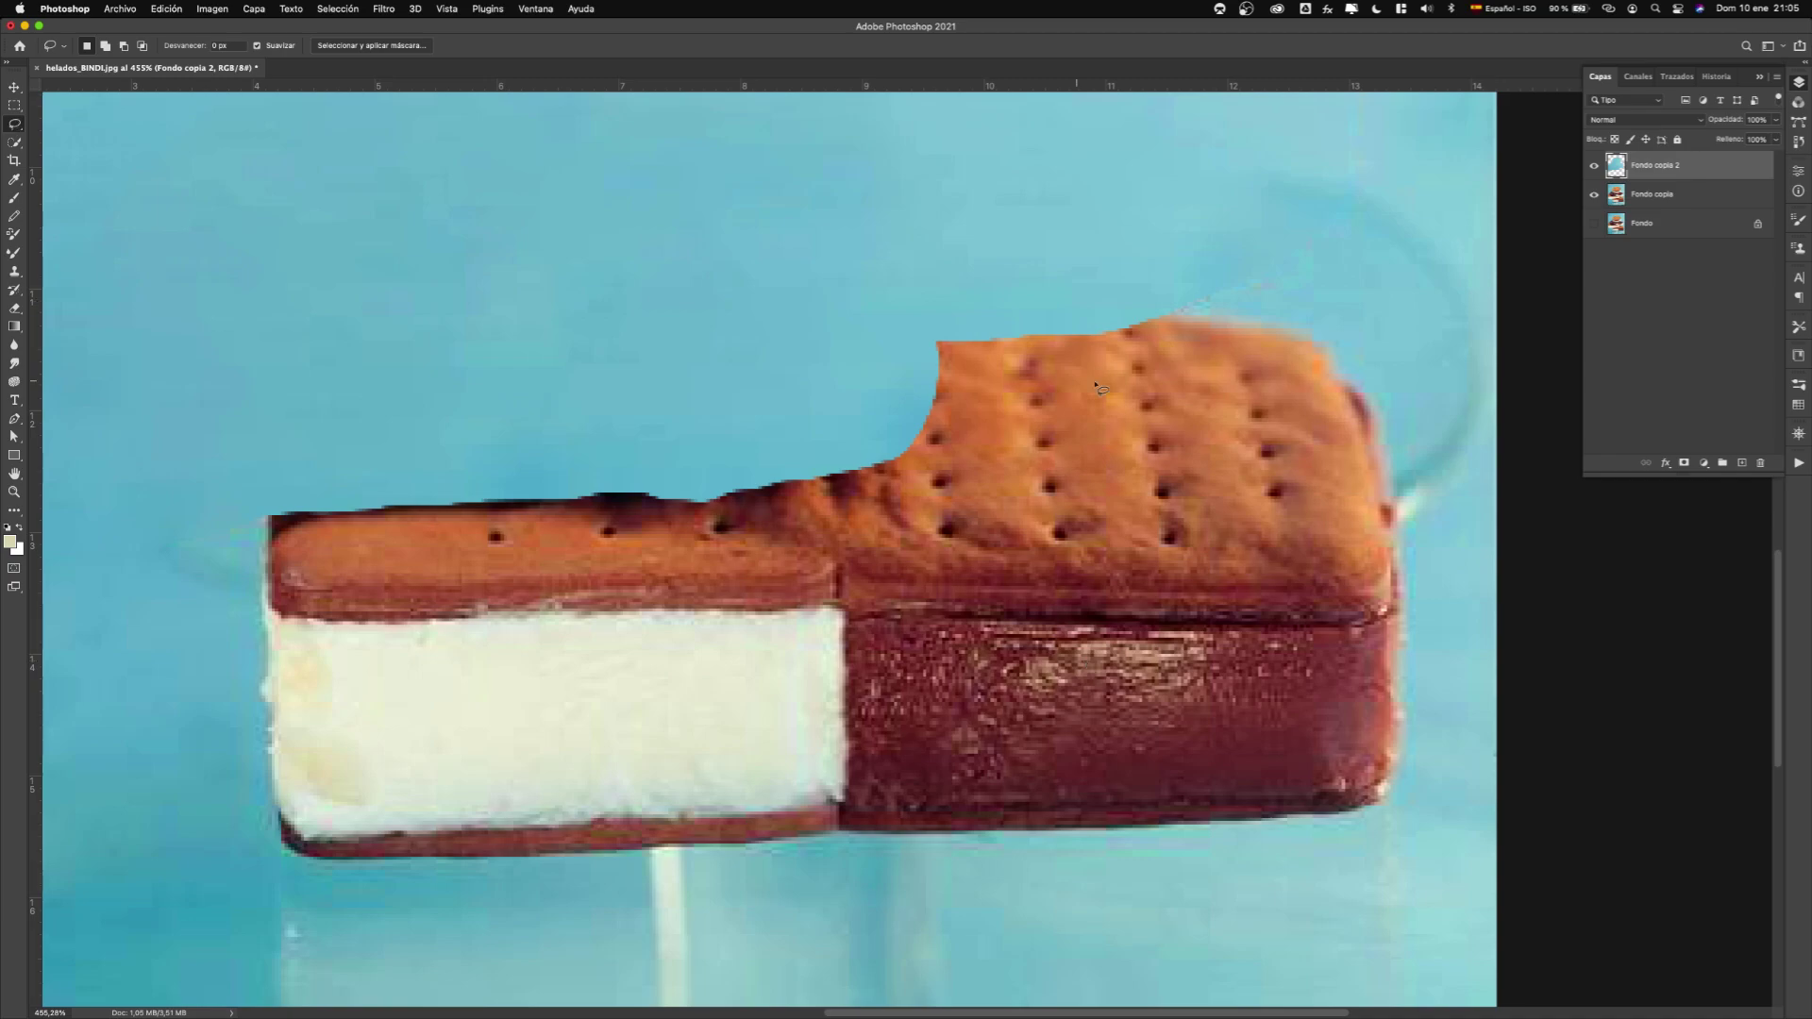
On the Fondo copia layer, lasso the missing part of the bottom sandwich's top cookie, including its dark, jagged edge.
click(1653, 194)
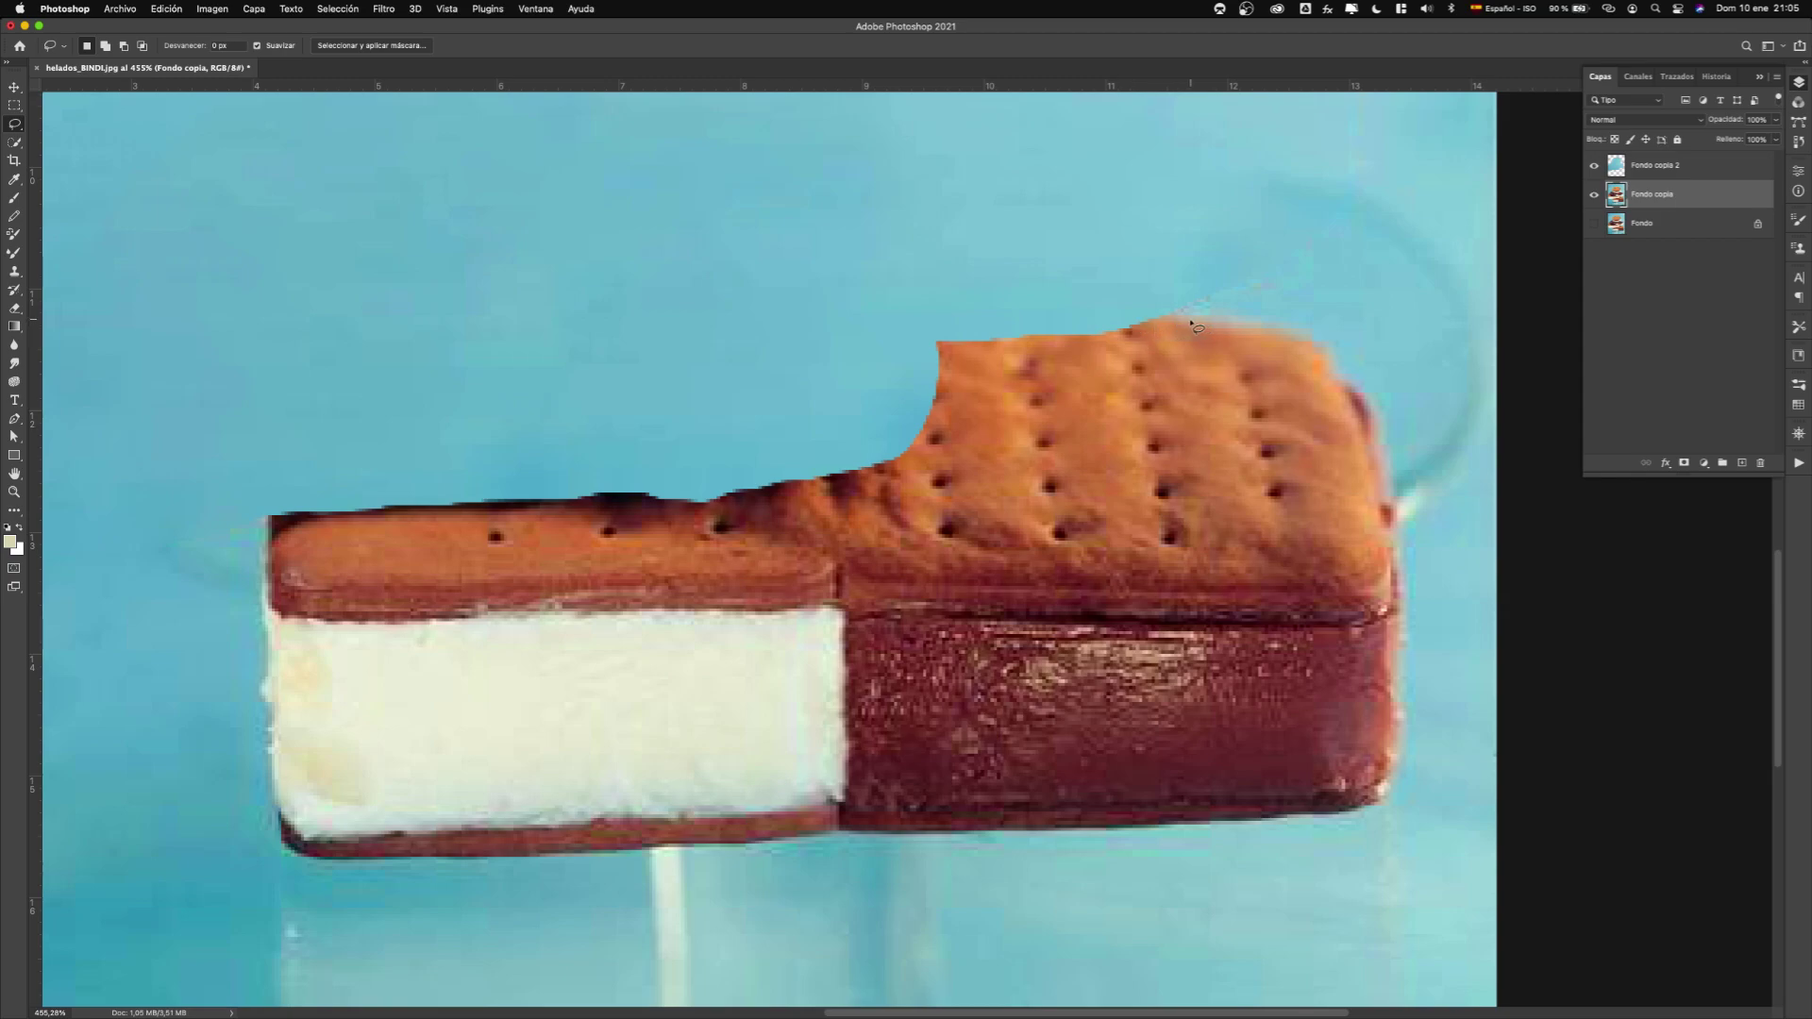
mouse_move(1198, 320)
mouse_down()
mouse_move(573, 290)
mouse_move(330, 308)
mouse_move(286, 385)
mouse_move(273, 545)
mouse_move(285, 573)
mouse_move(726, 571)
mouse_move(928, 497)
mouse_move(1194, 323)
mouse_up()
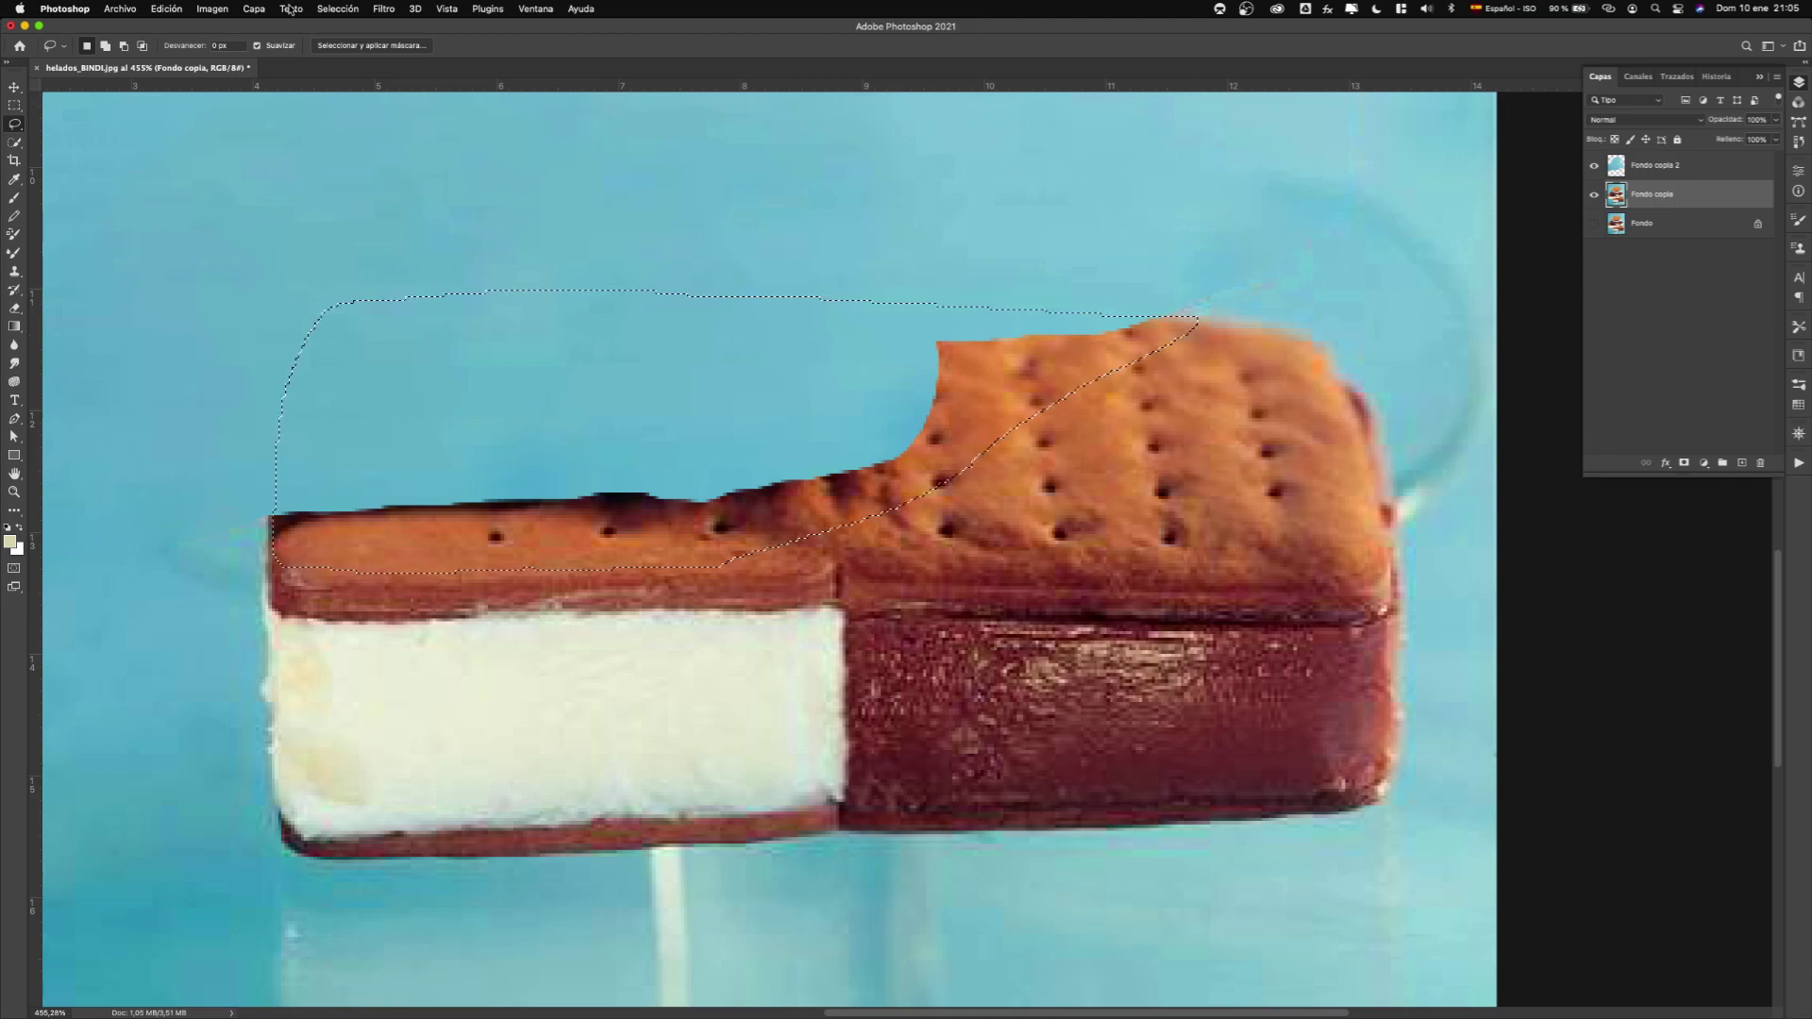
click(170, 9)
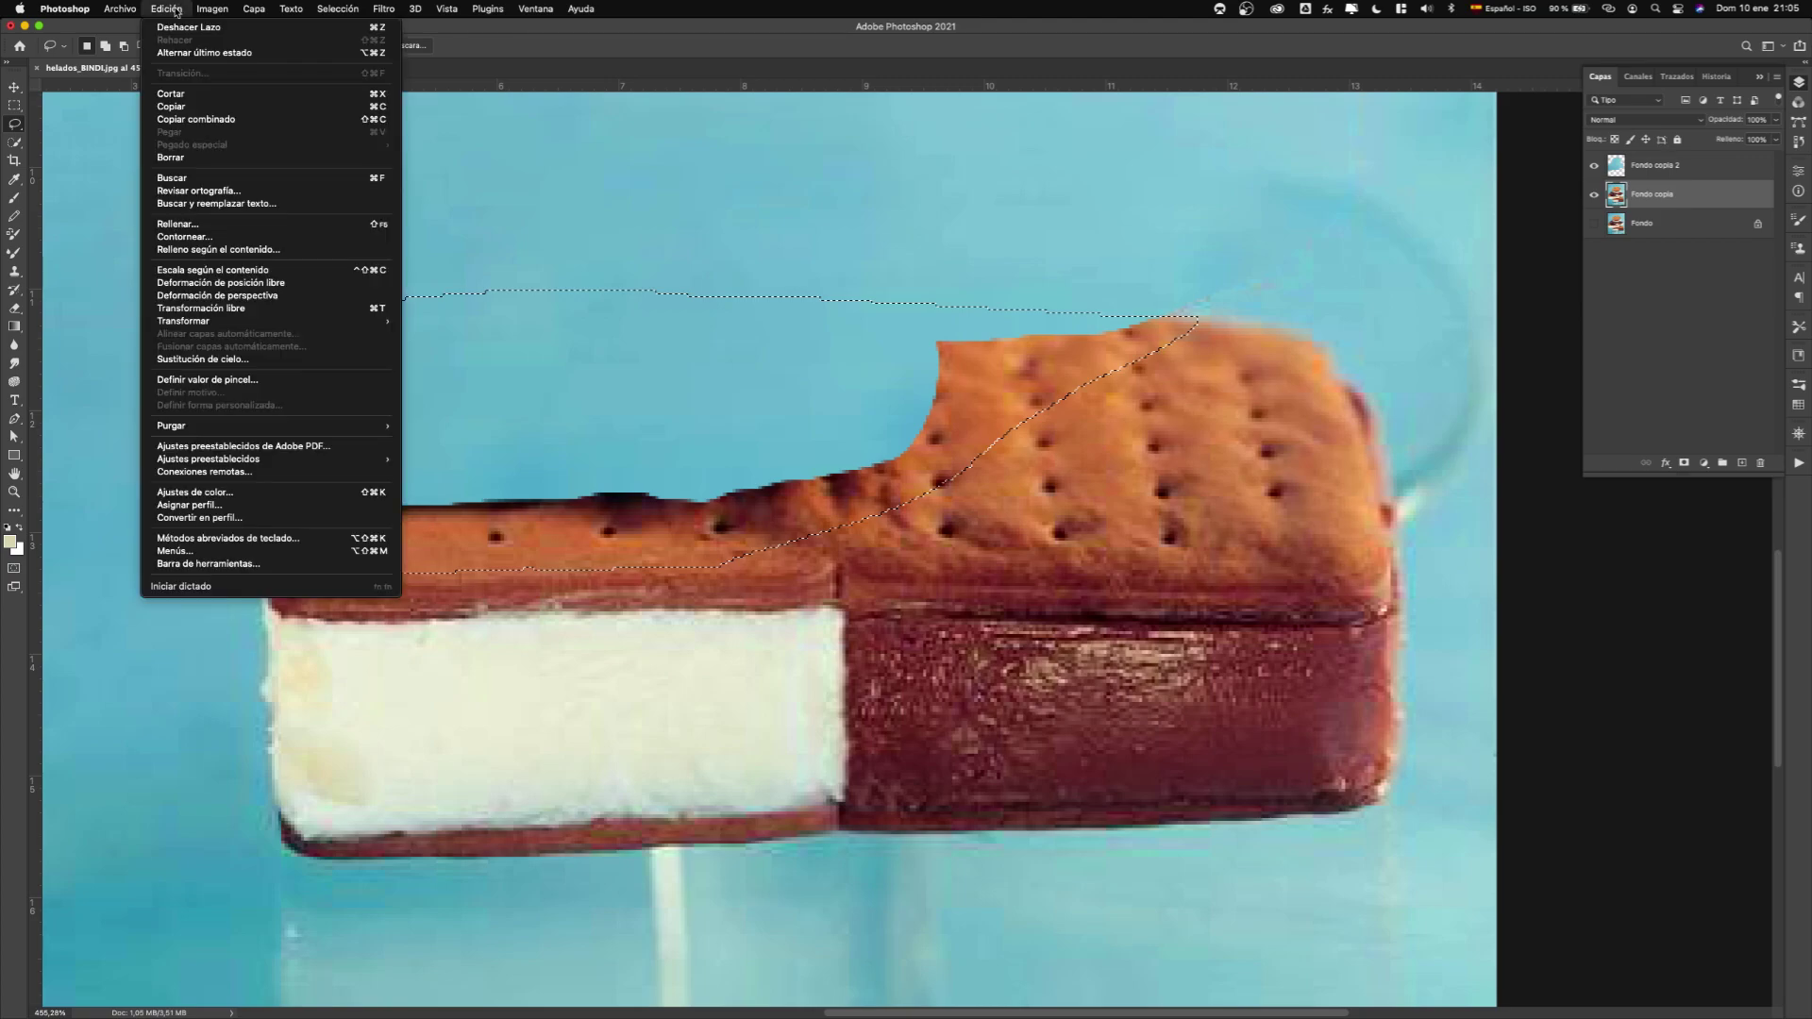
click(315, 251)
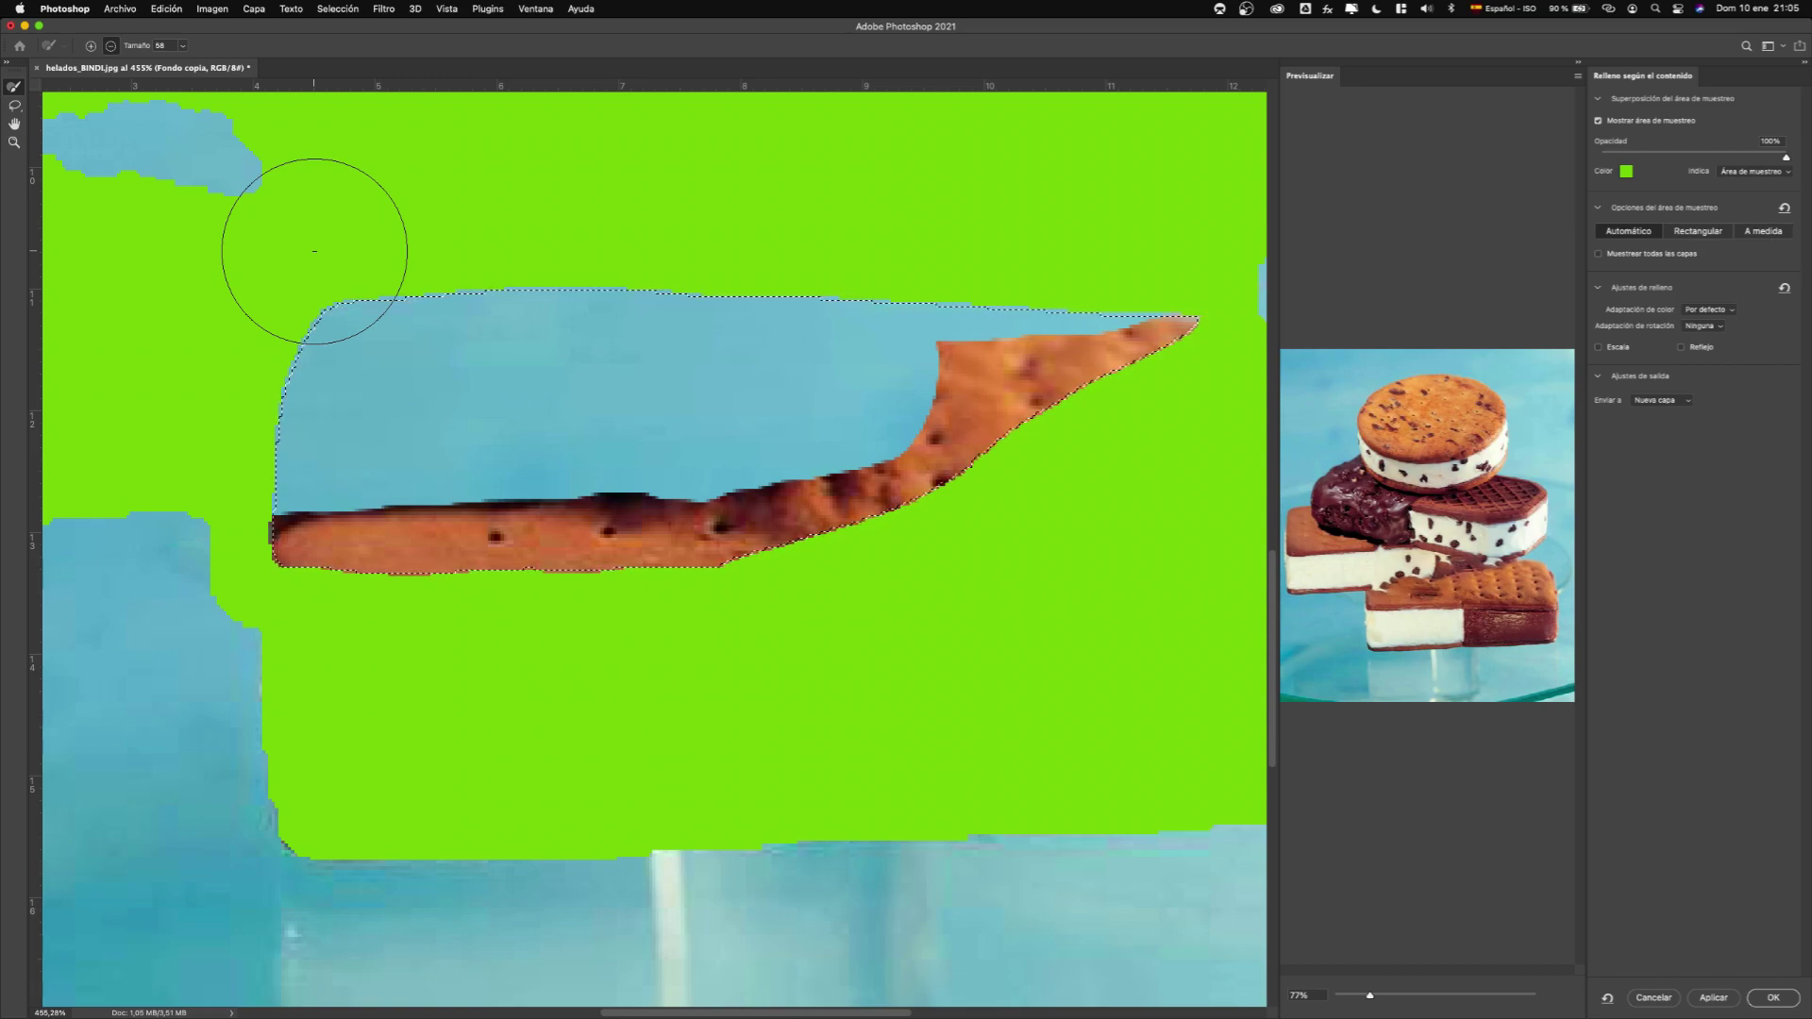
click(1652, 997)
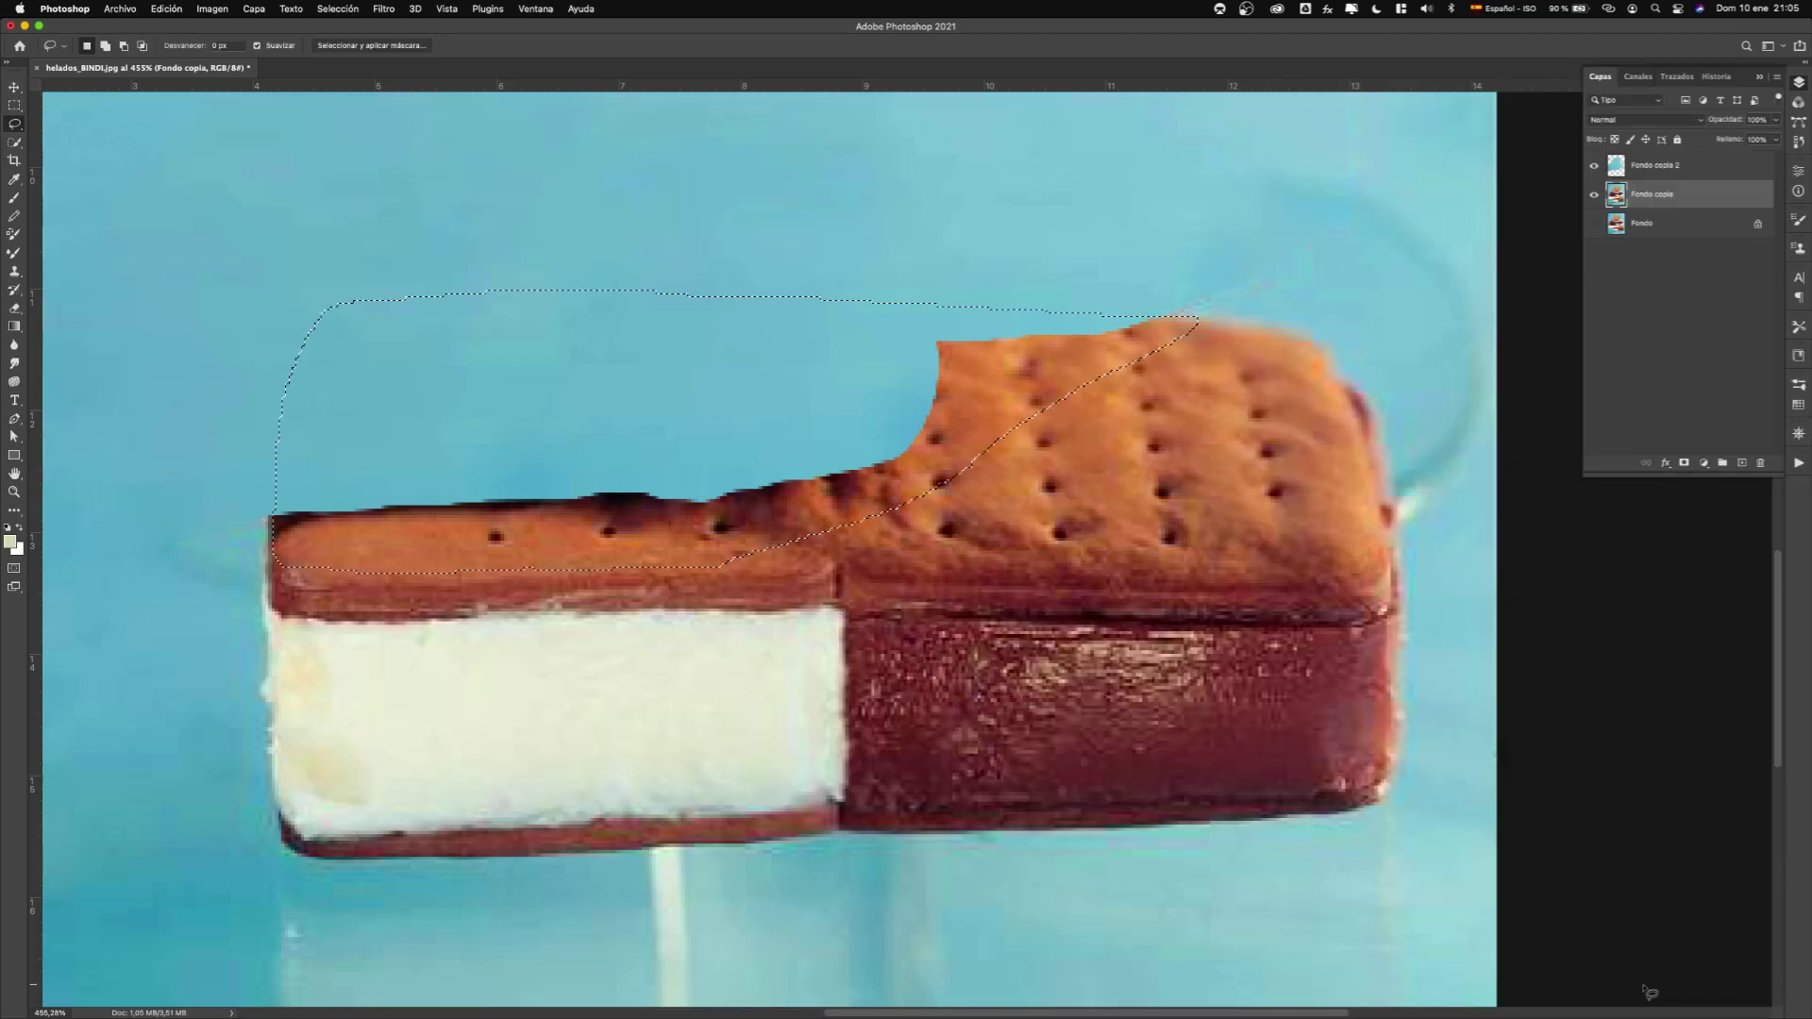
Hide the Fondo copia 2 layer and start a content-aware fill of the lassoed cookie area on Fondo copia.
click(1594, 165)
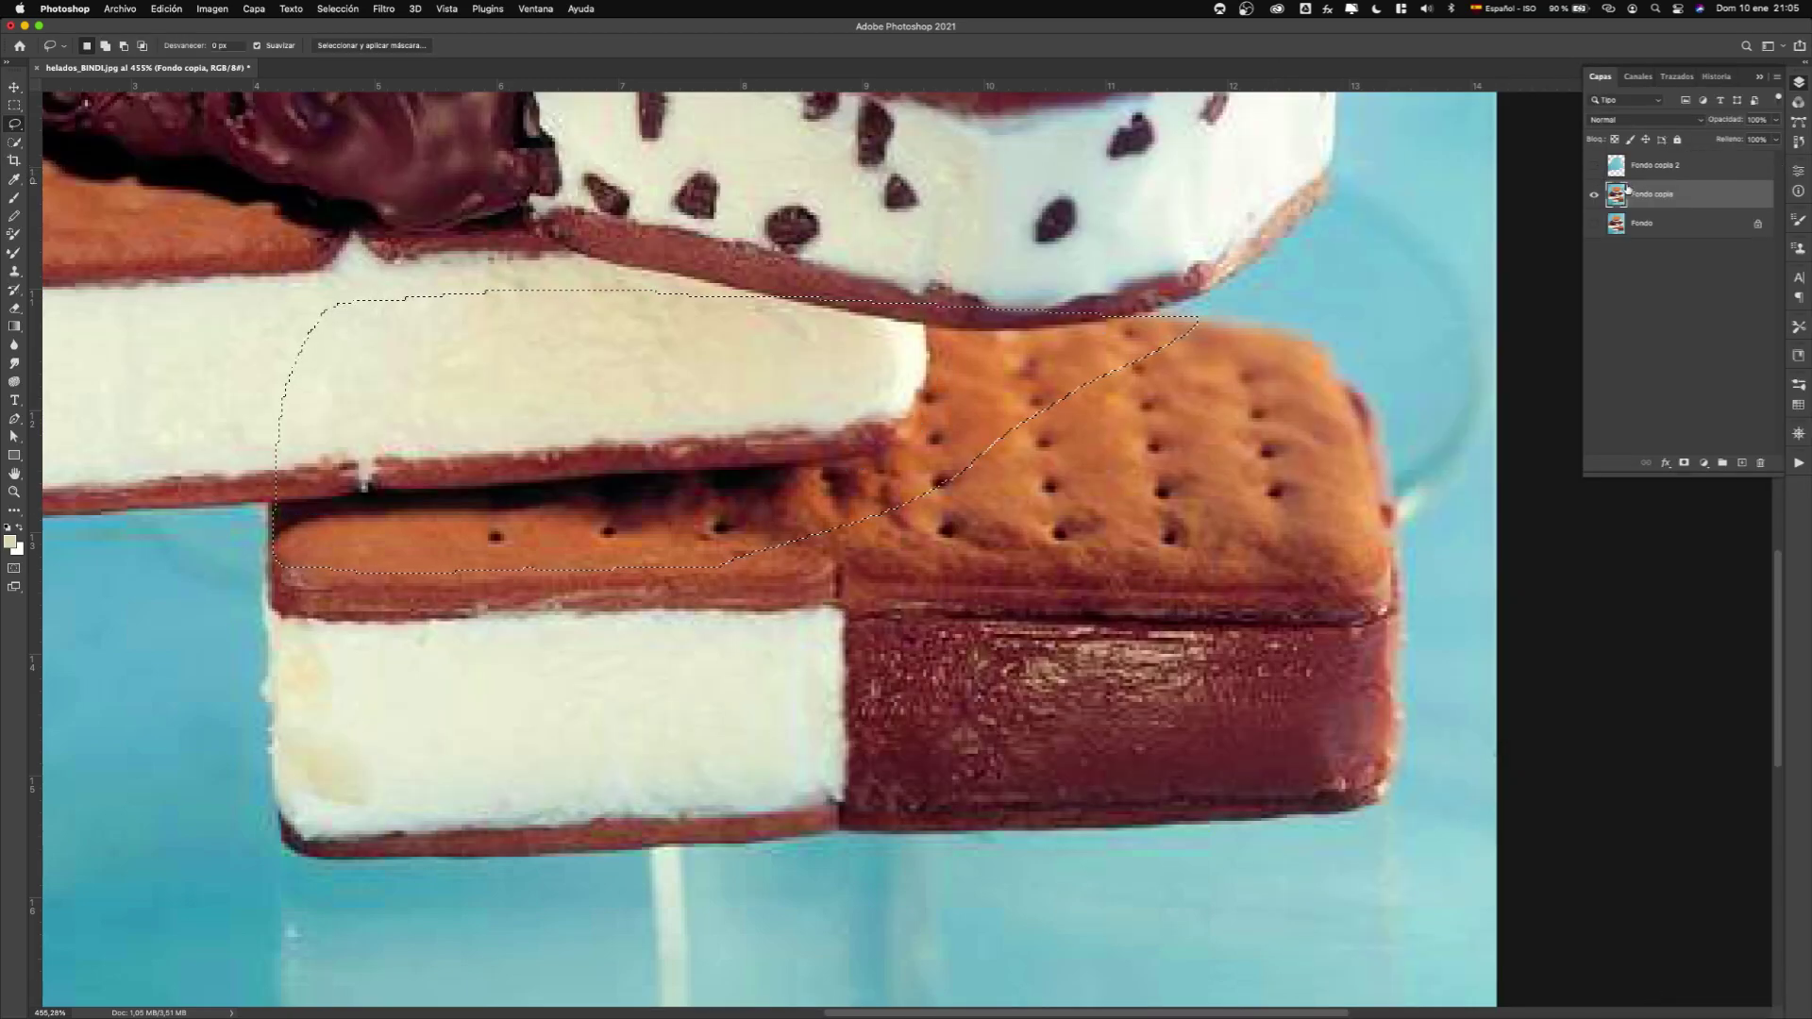
click(168, 8)
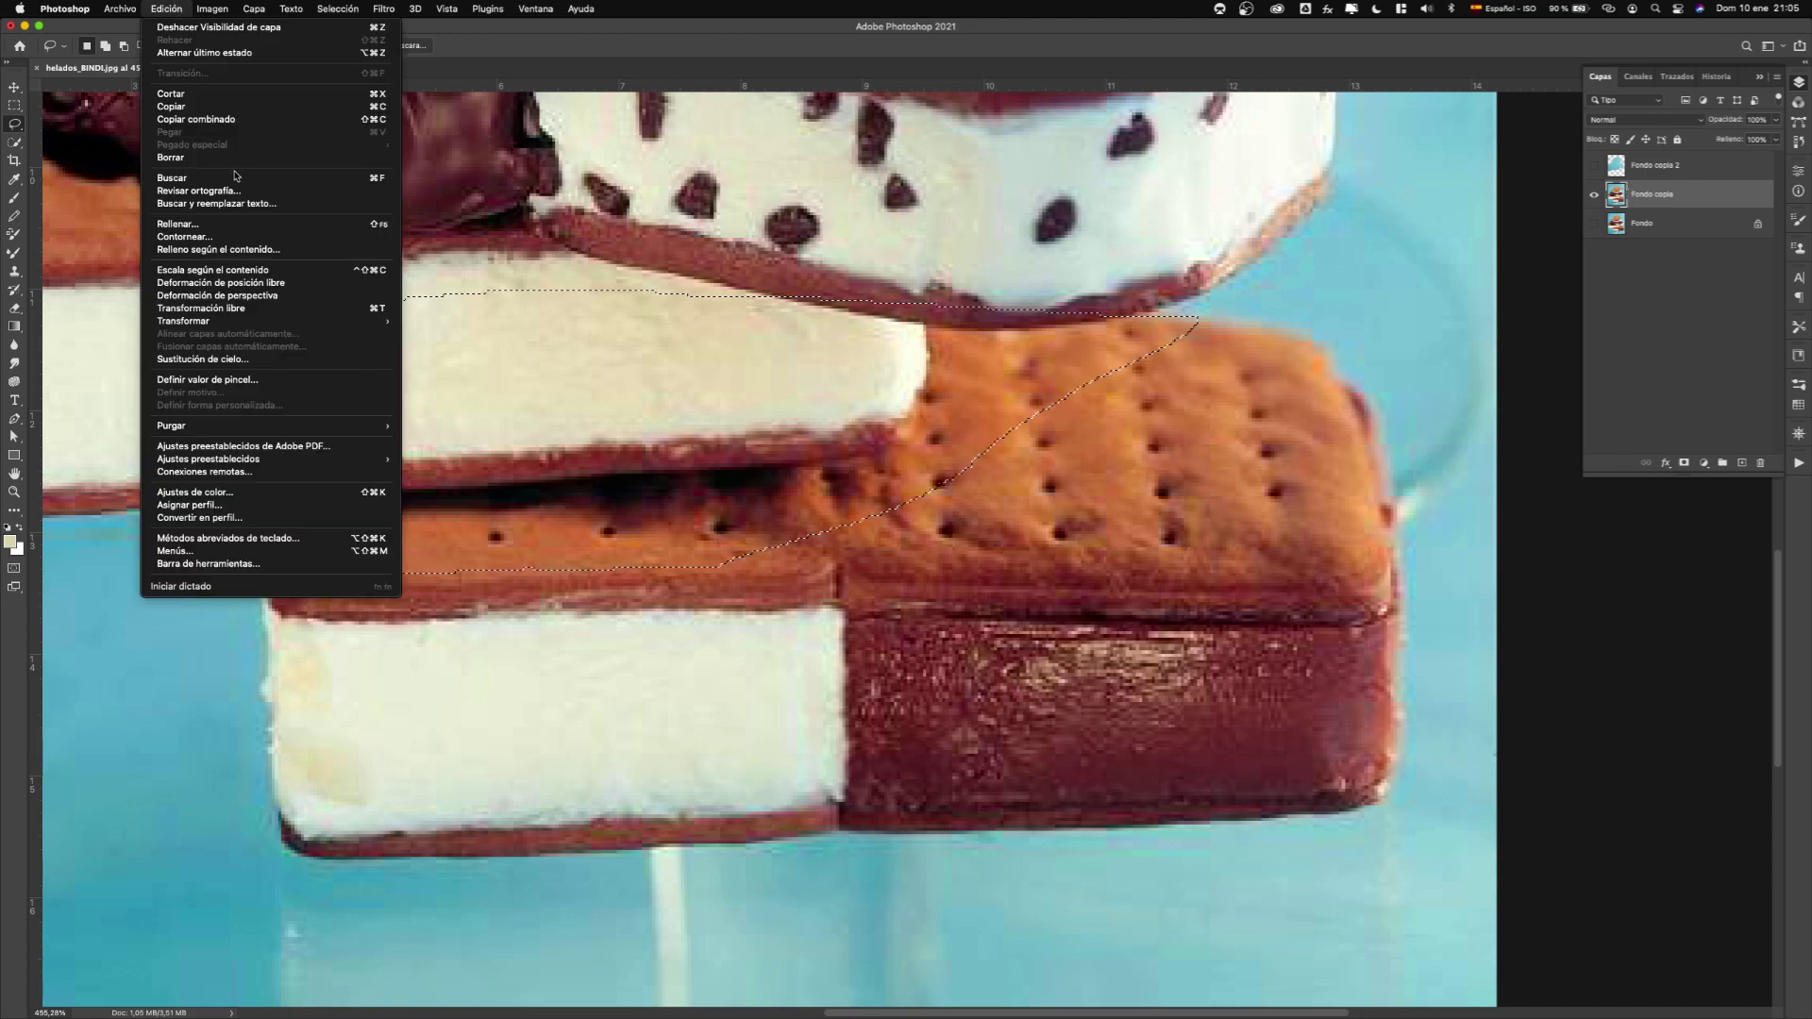
click(289, 251)
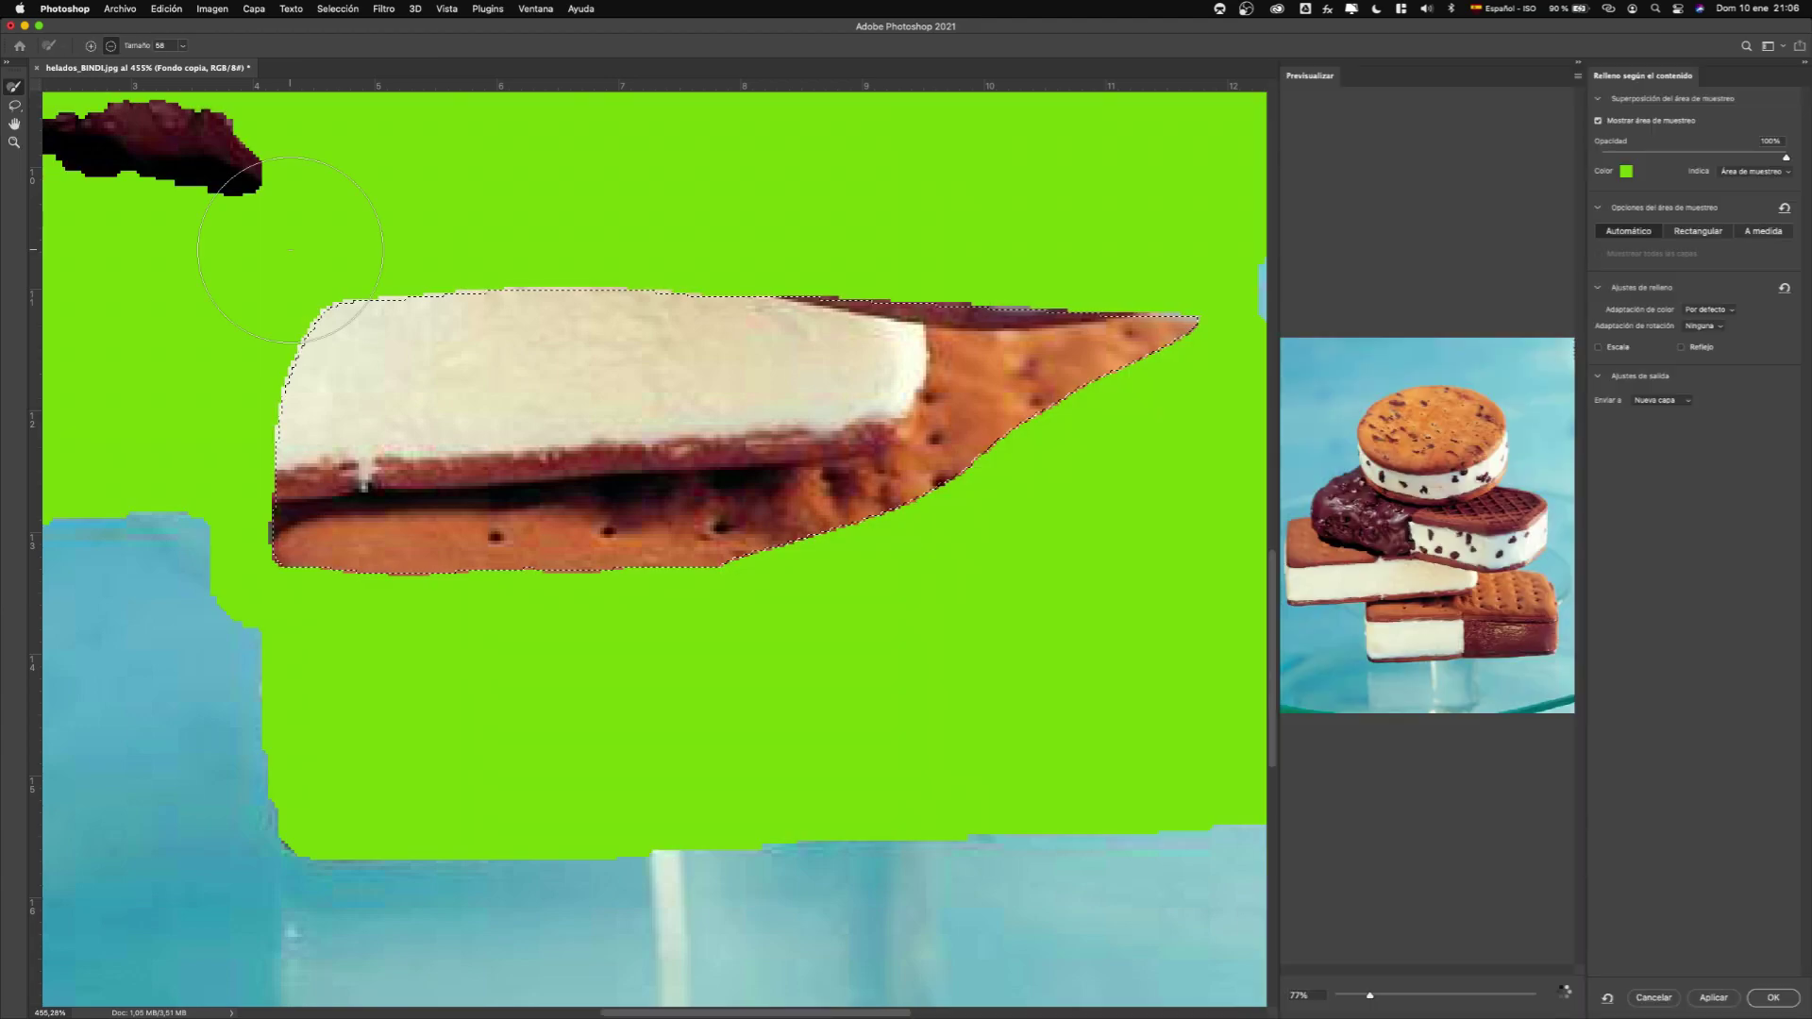
scroll(834, 541, down, 5)
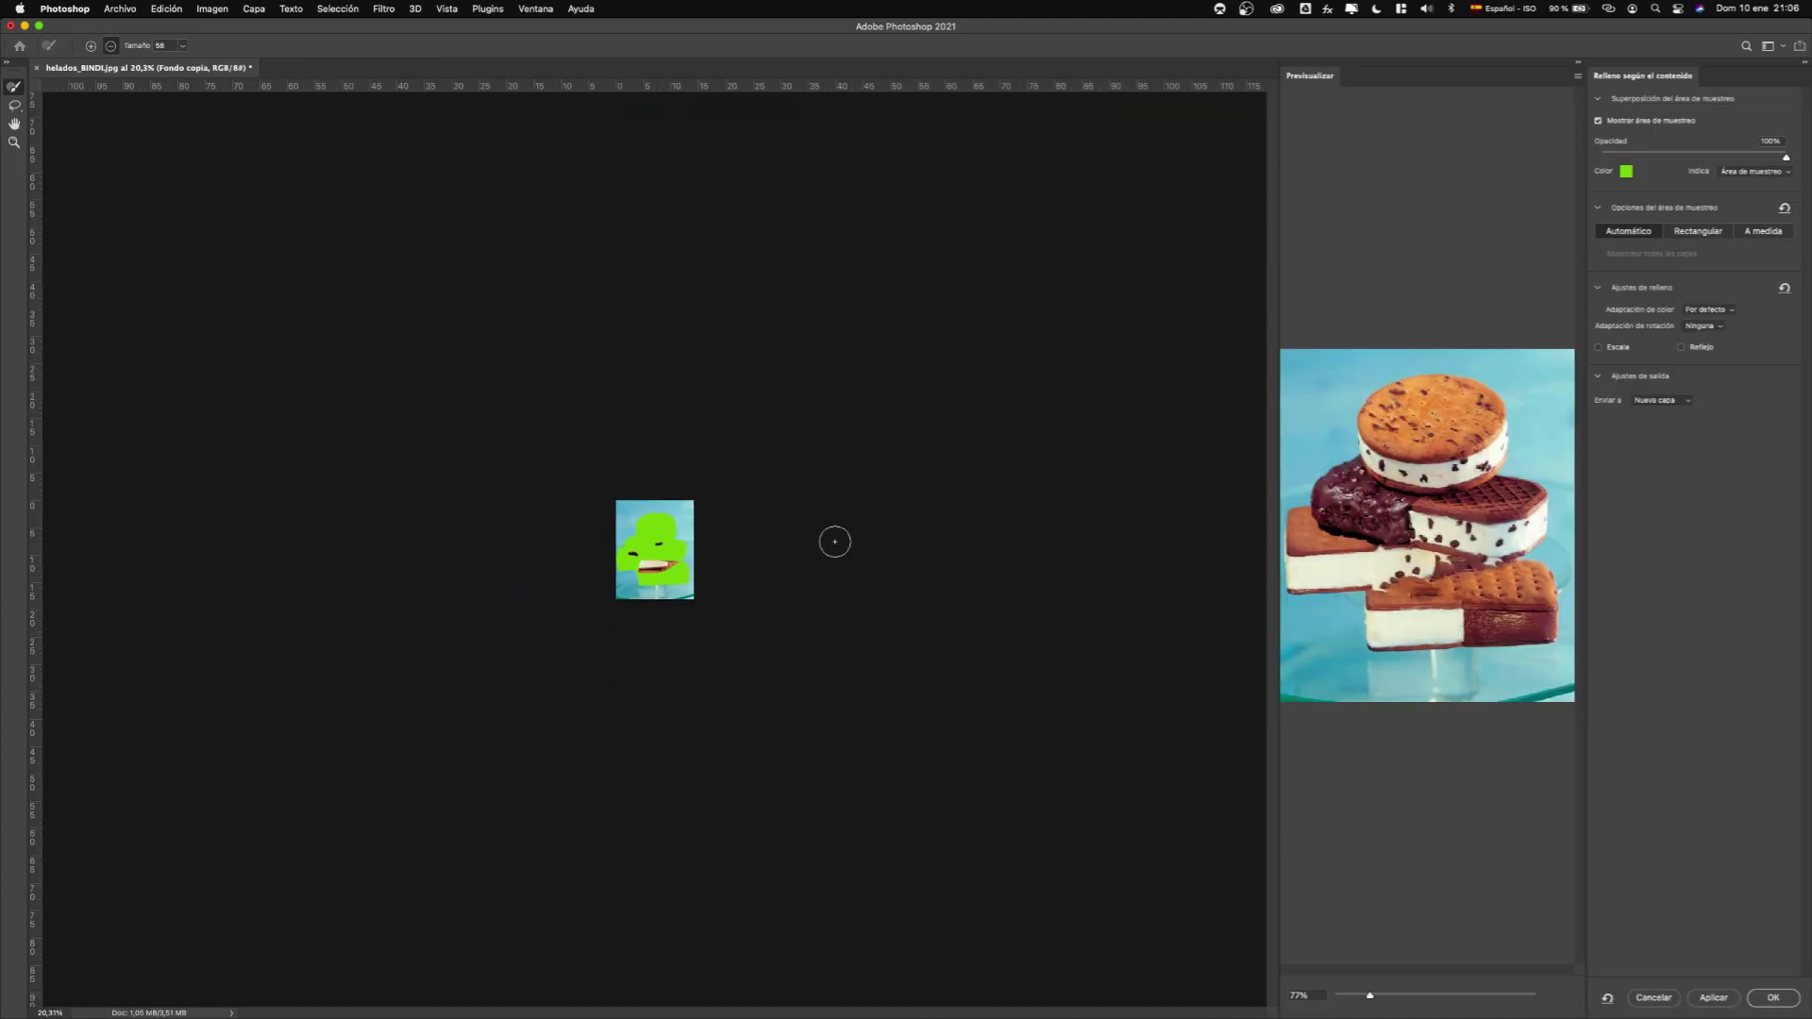
scroll(834, 541, up, 3)
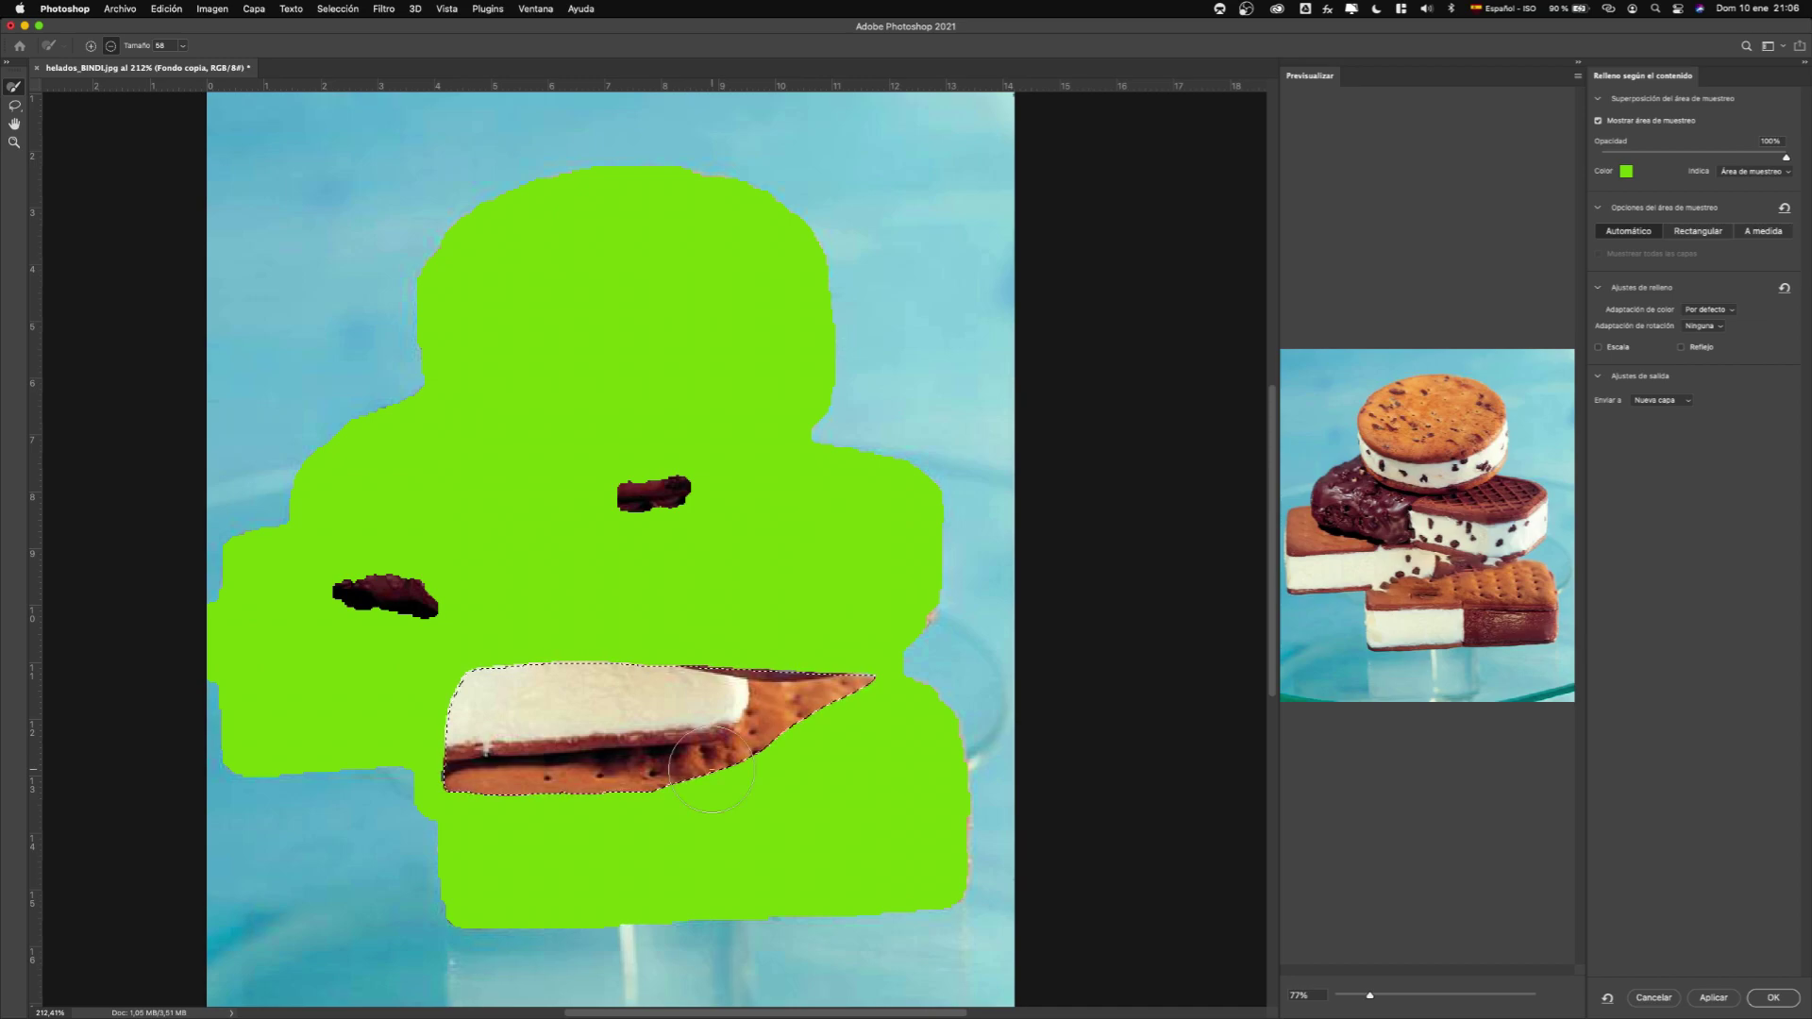
Restrict the sampling area to the bottom sandwich, apply the fill to a new layer, and clear the selection.
click(385, 778)
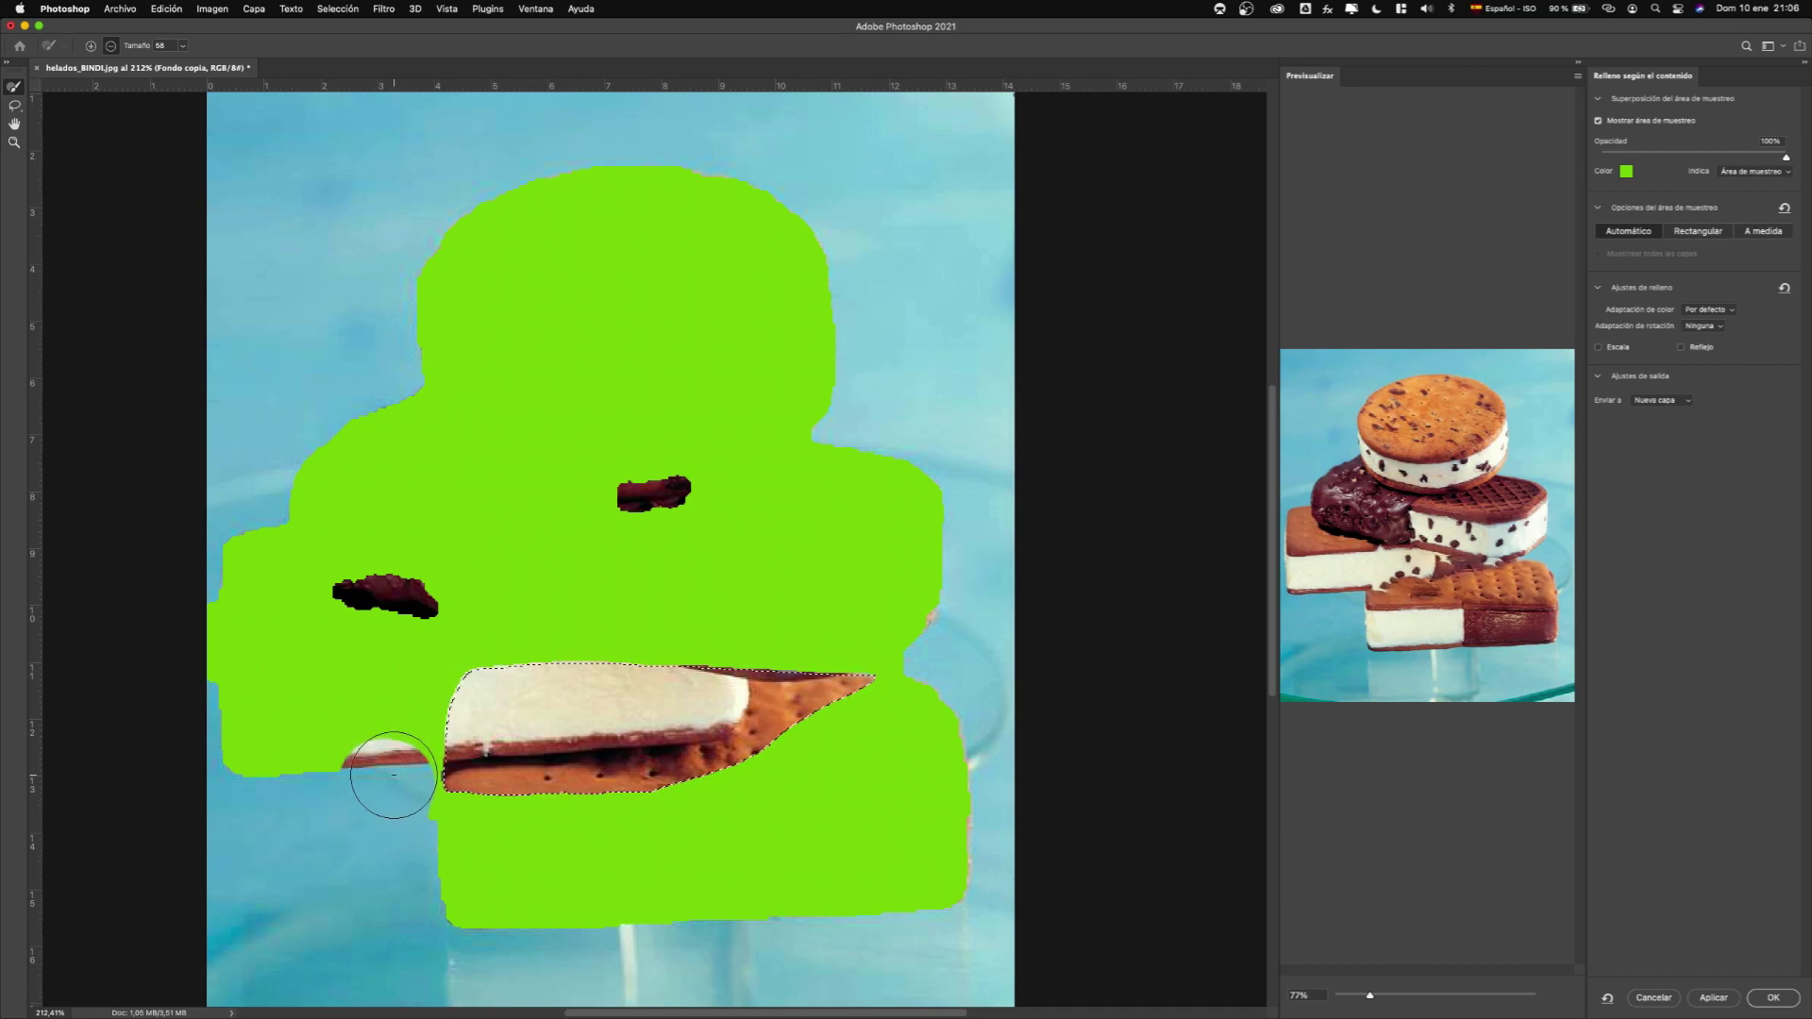
mouse_move(396, 791)
mouse_down()
mouse_move(436, 650)
mouse_move(436, 564)
mouse_move(336, 567)
mouse_move(257, 658)
mouse_move(227, 606)
mouse_move(240, 536)
mouse_move(417, 453)
mouse_move(506, 477)
mouse_move(541, 572)
mouse_move(620, 597)
mouse_move(525, 644)
mouse_move(829, 640)
mouse_move(928, 616)
mouse_move(903, 624)
mouse_move(908, 608)
mouse_move(907, 629)
mouse_move(934, 550)
mouse_move(908, 456)
mouse_move(847, 440)
mouse_move(661, 493)
mouse_move(586, 485)
mouse_move(812, 354)
mouse_move(800, 276)
mouse_move(650, 384)
mouse_move(579, 376)
mouse_move(553, 346)
mouse_move(634, 208)
mouse_move(478, 244)
mouse_move(417, 345)
mouse_up()
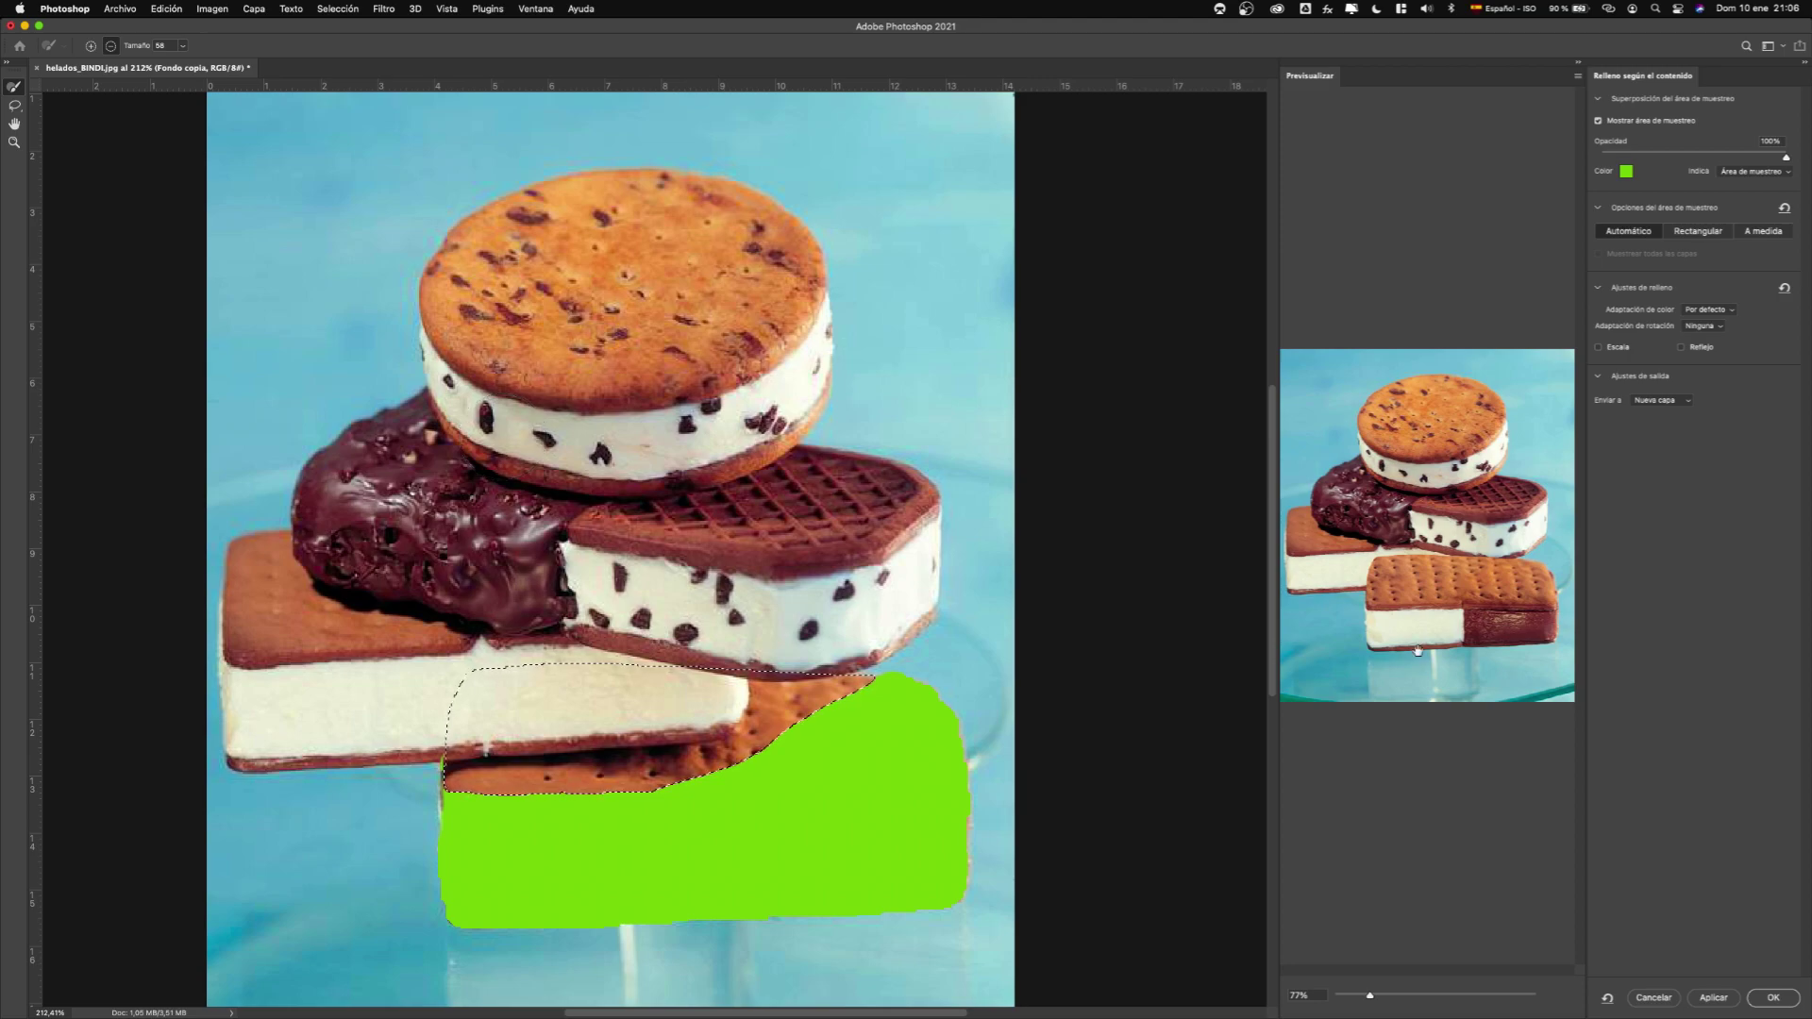
click(1774, 1000)
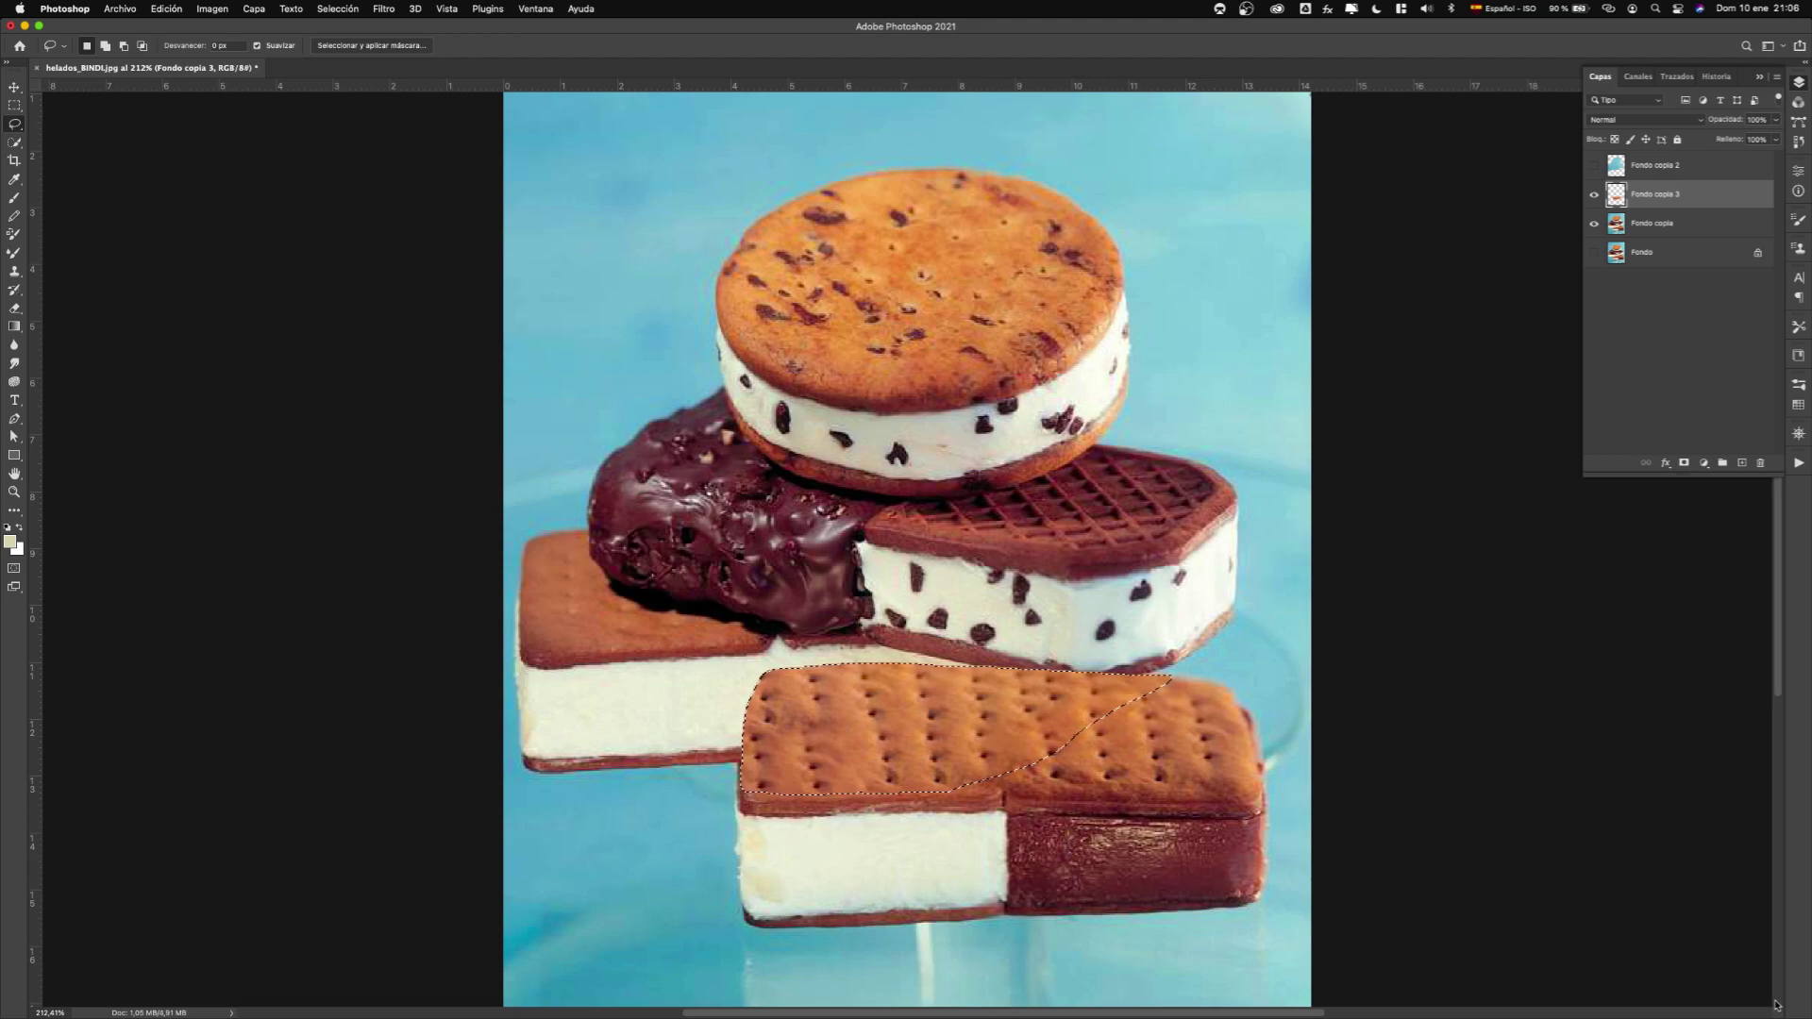
key(super+d)
Show the Fondo copia 2 layer again and move the Fondo copia 3 fill layer above it.
scroll(1081, 774, up, 3)
scroll(1055, 775, down, 2)
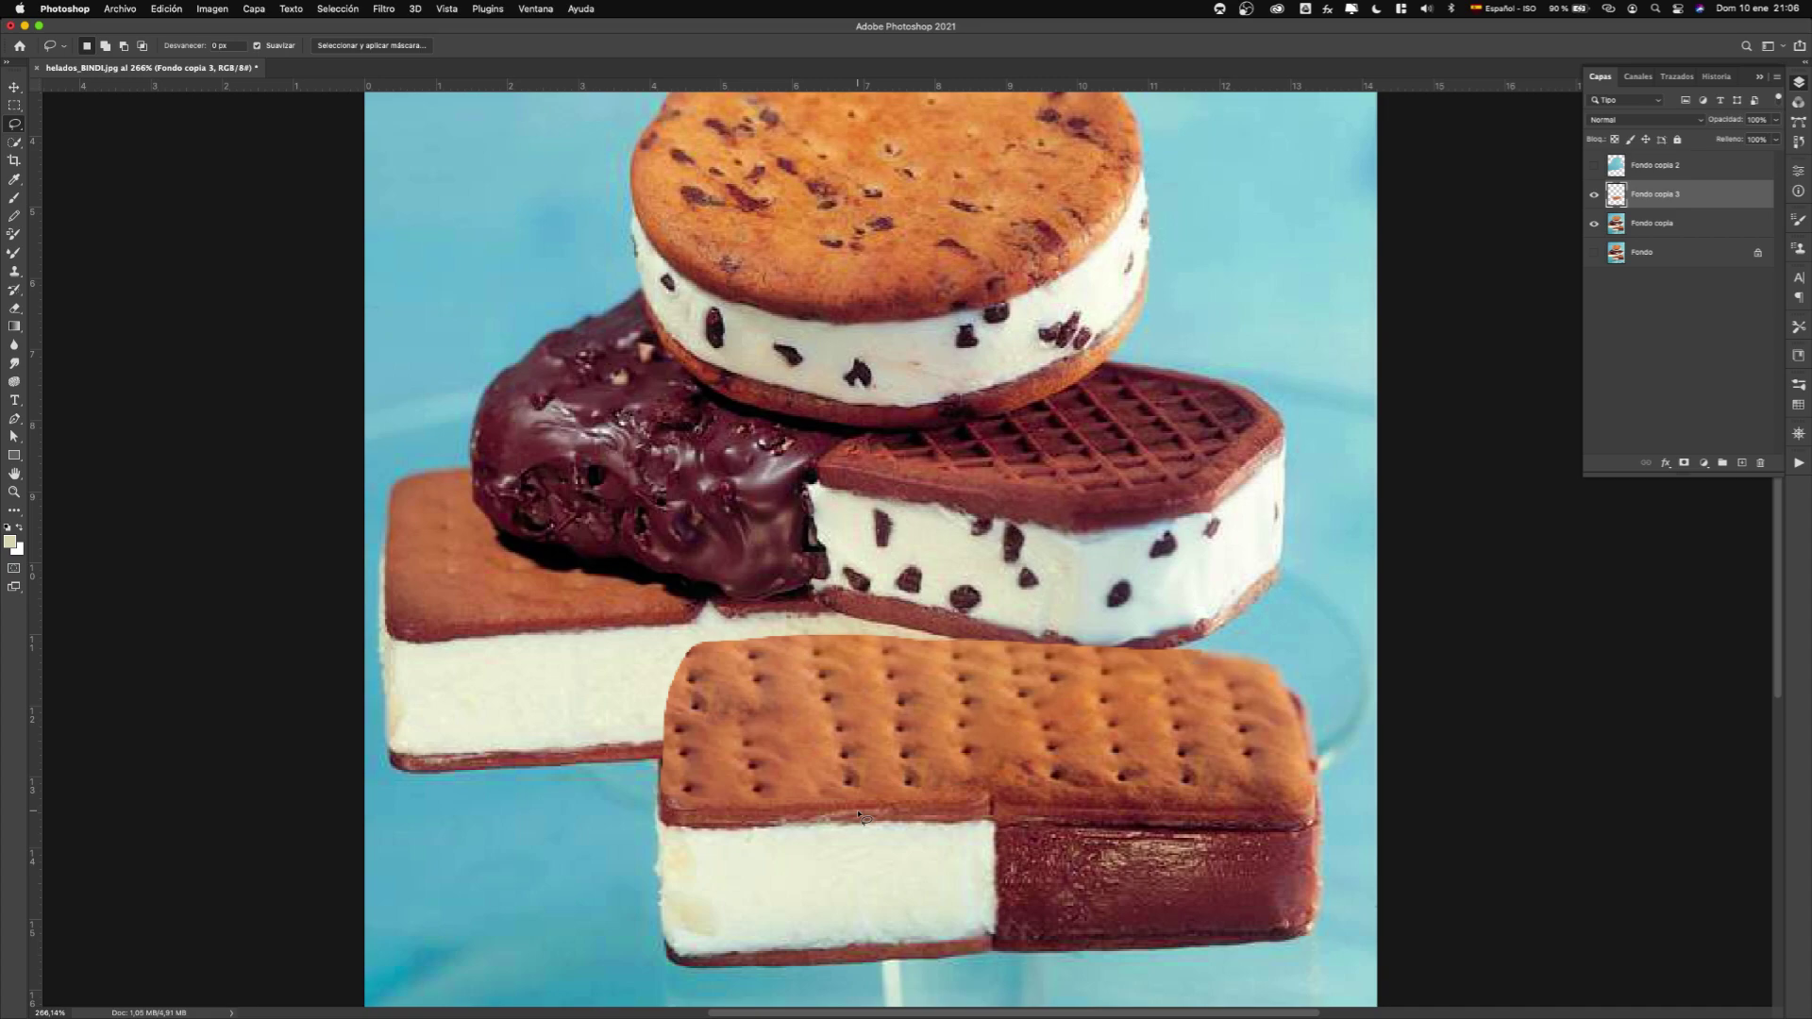
click(1595, 167)
drag(1647, 201, 1653, 163)
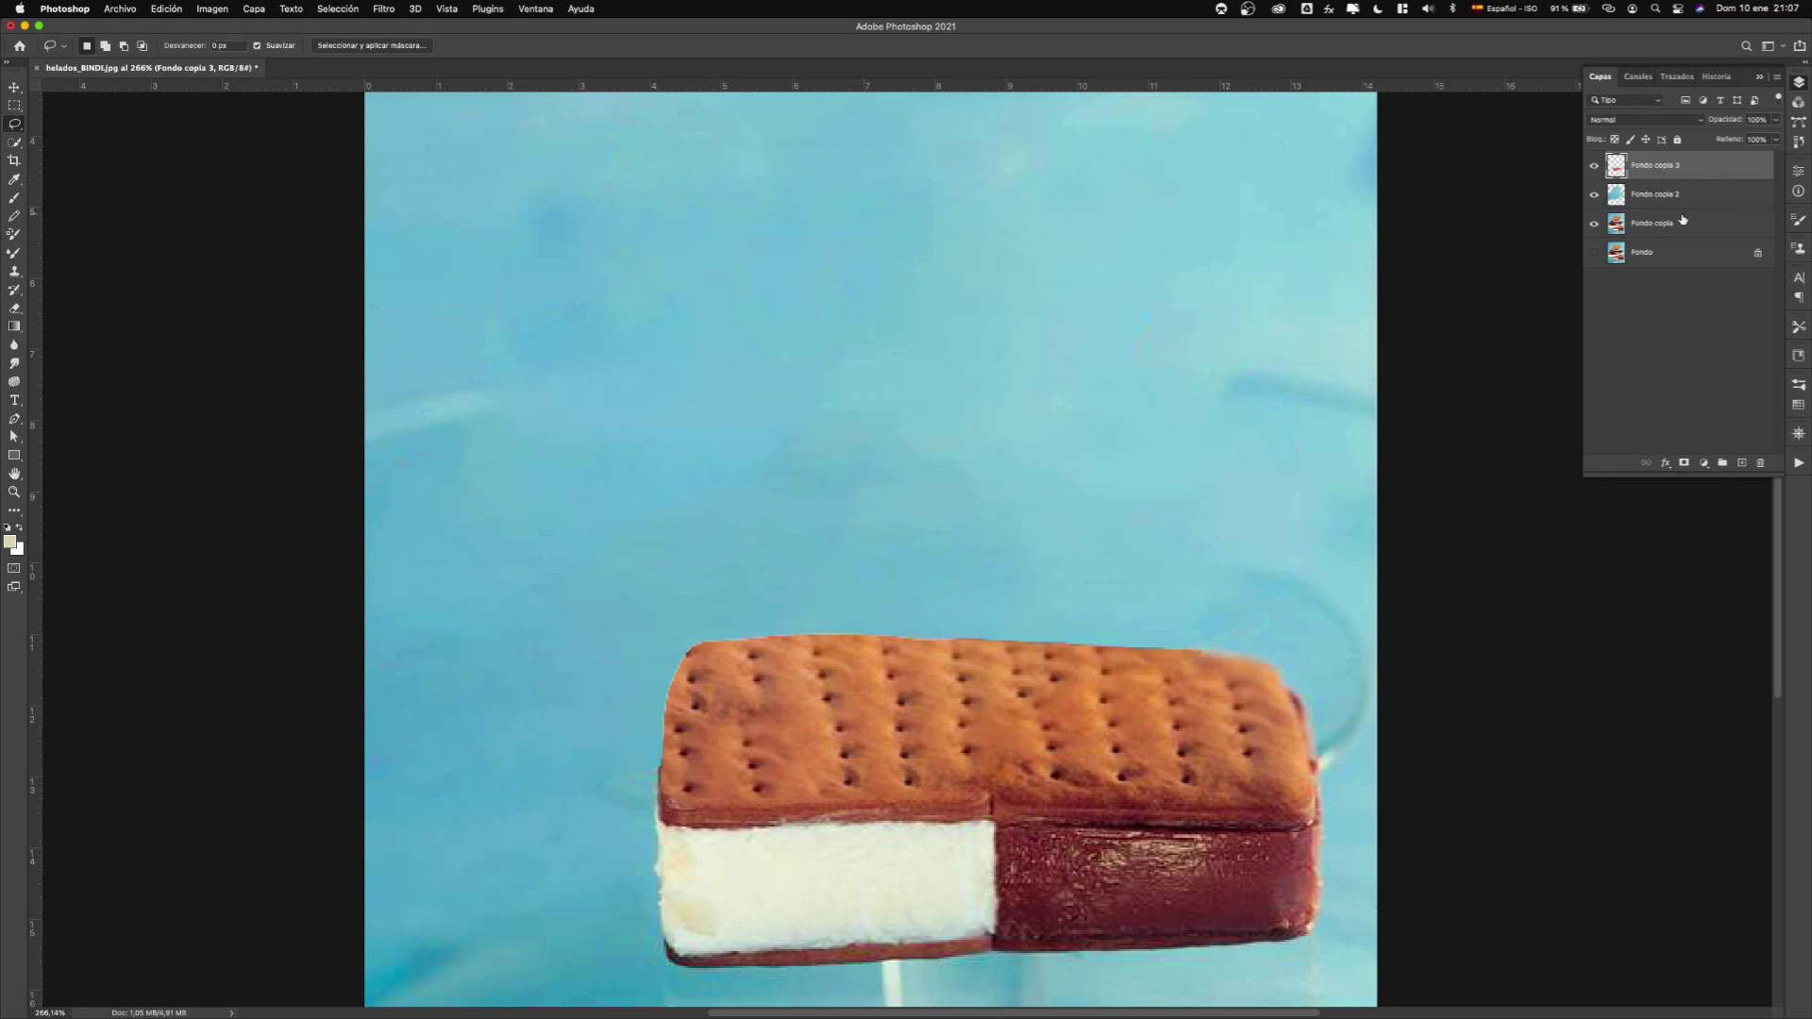
Compare the sandwich with and without the Fondo copia 3 layer, and examine the cookie's reconstructed surface and hole pattern up close.
click(1596, 170)
click(1596, 170)
click(1596, 169)
click(1596, 170)
scroll(1171, 803, down, 5)
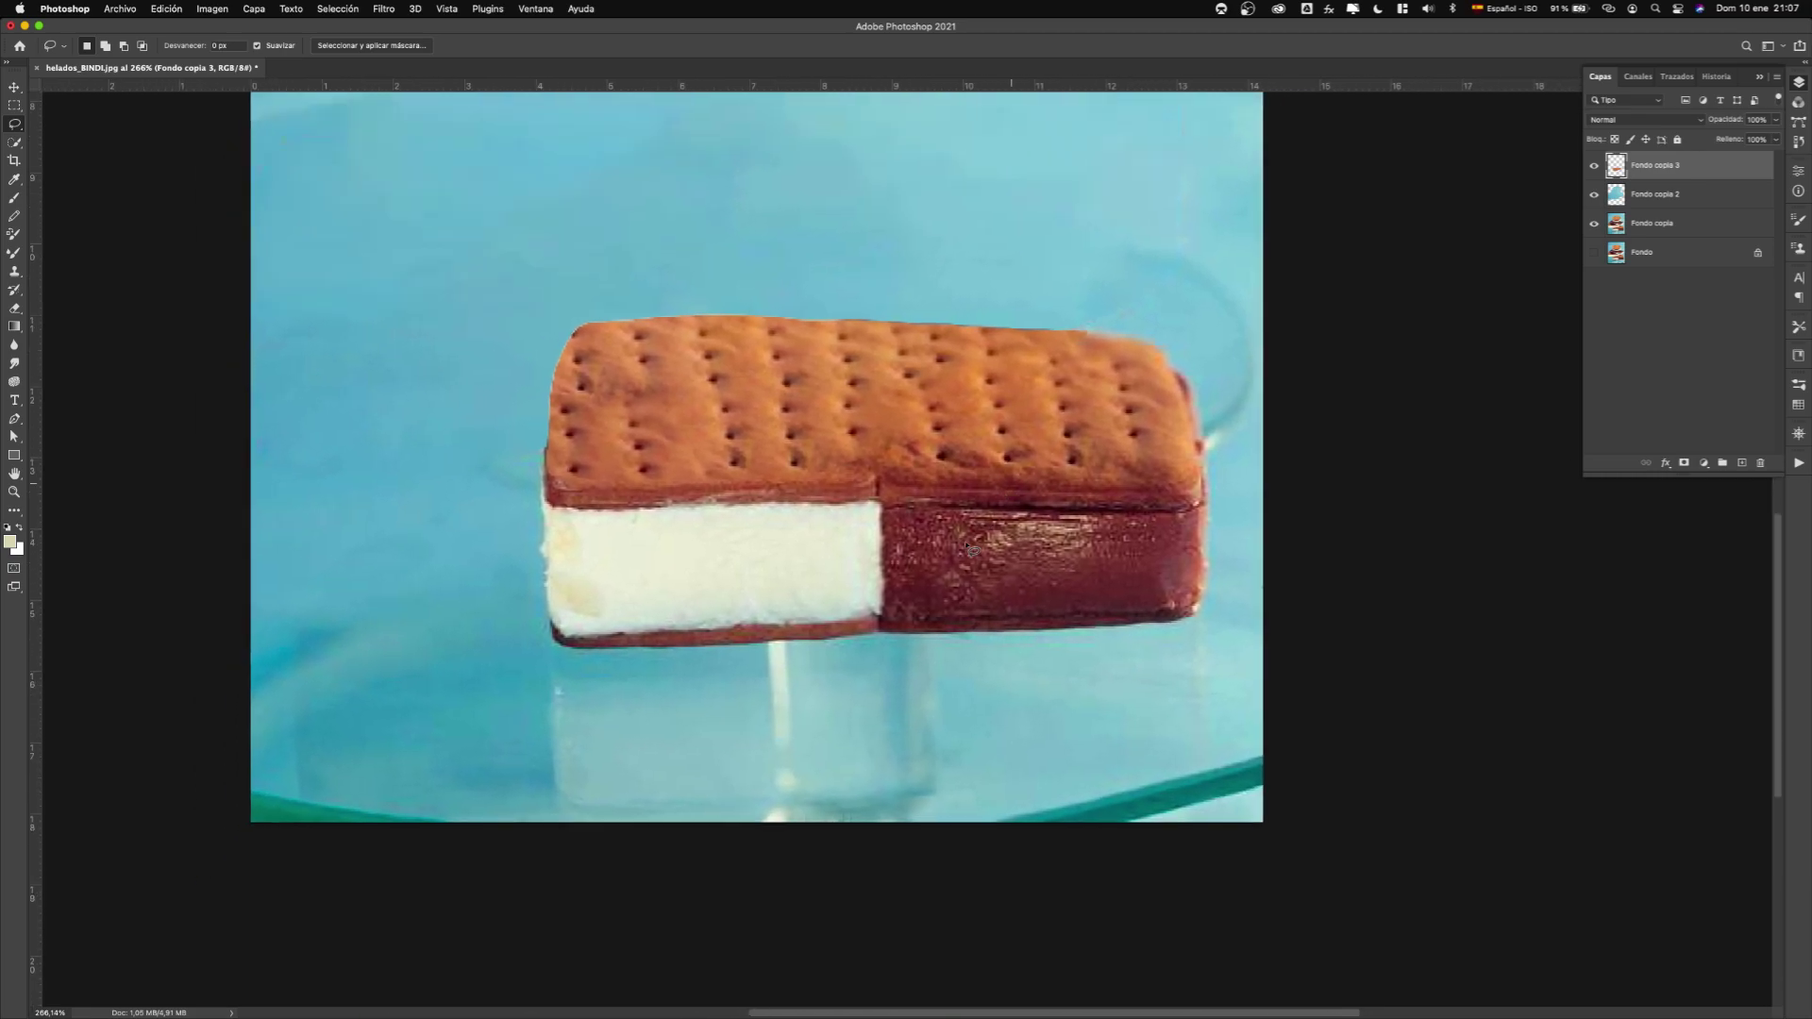
scroll(1095, 418, up, 5)
scroll(1095, 418, up, 4)
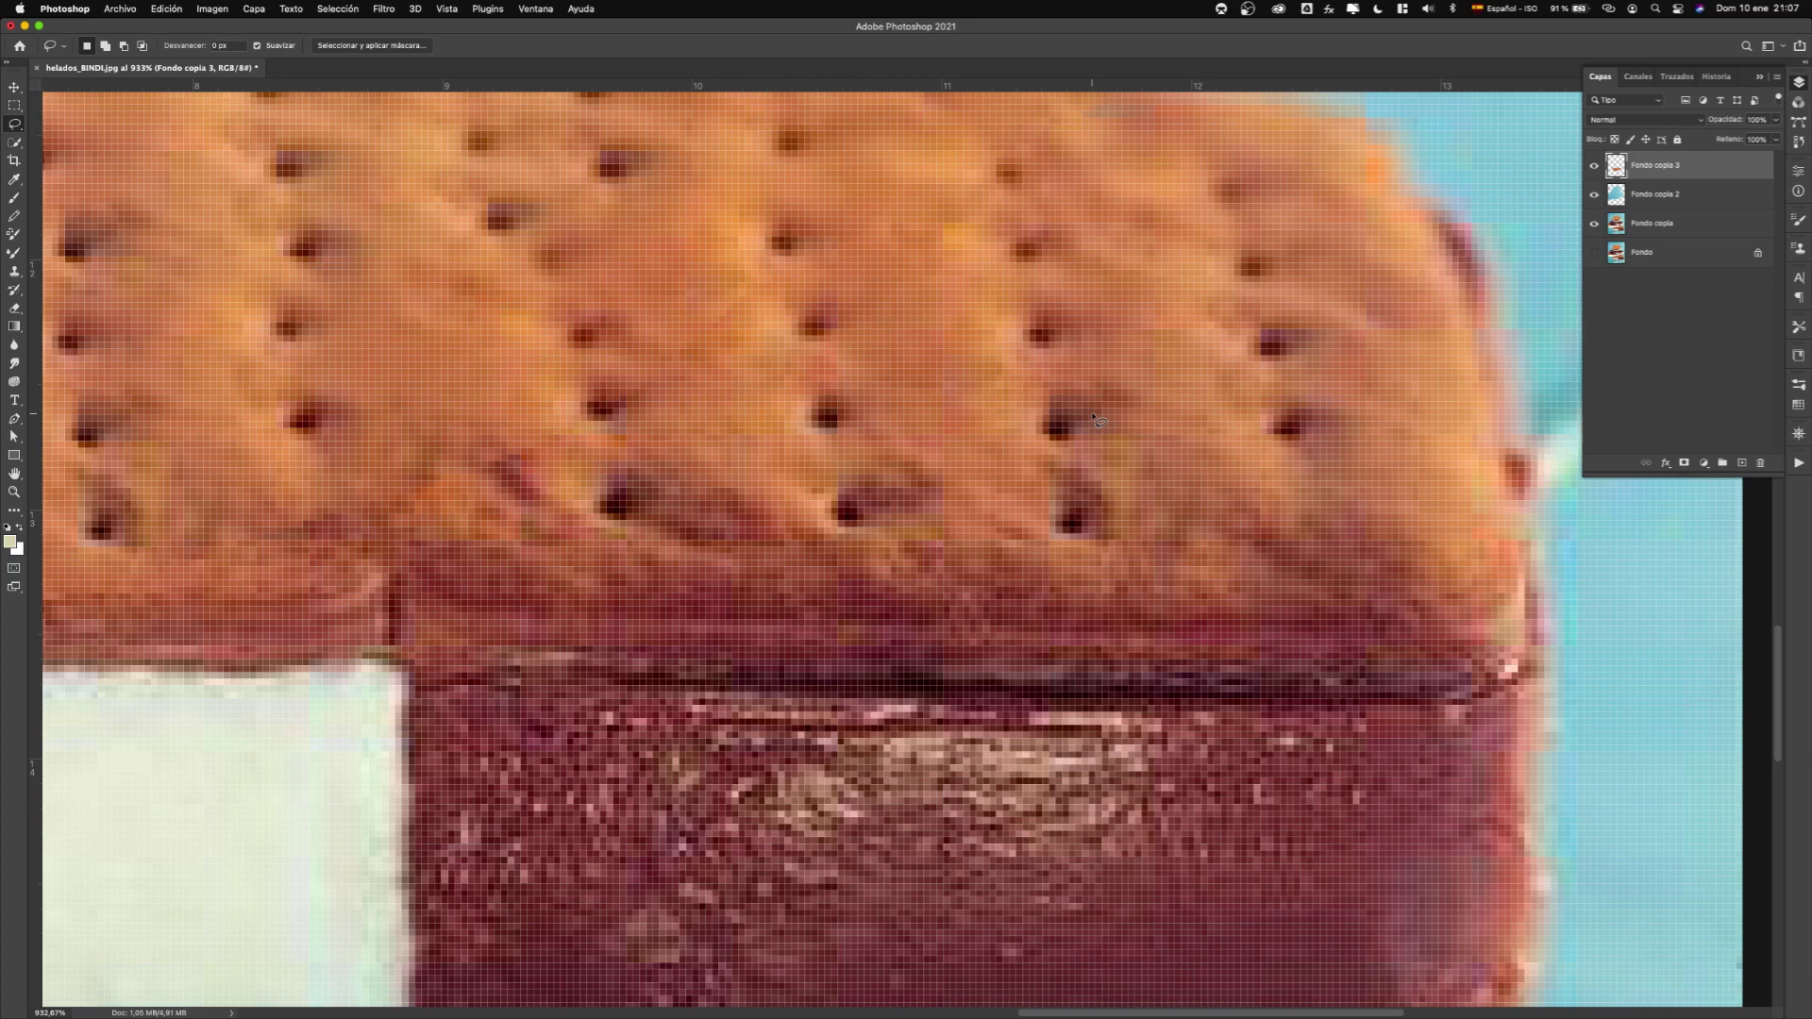
scroll(1095, 419, down, 2)
scroll(1097, 460, down, 4)
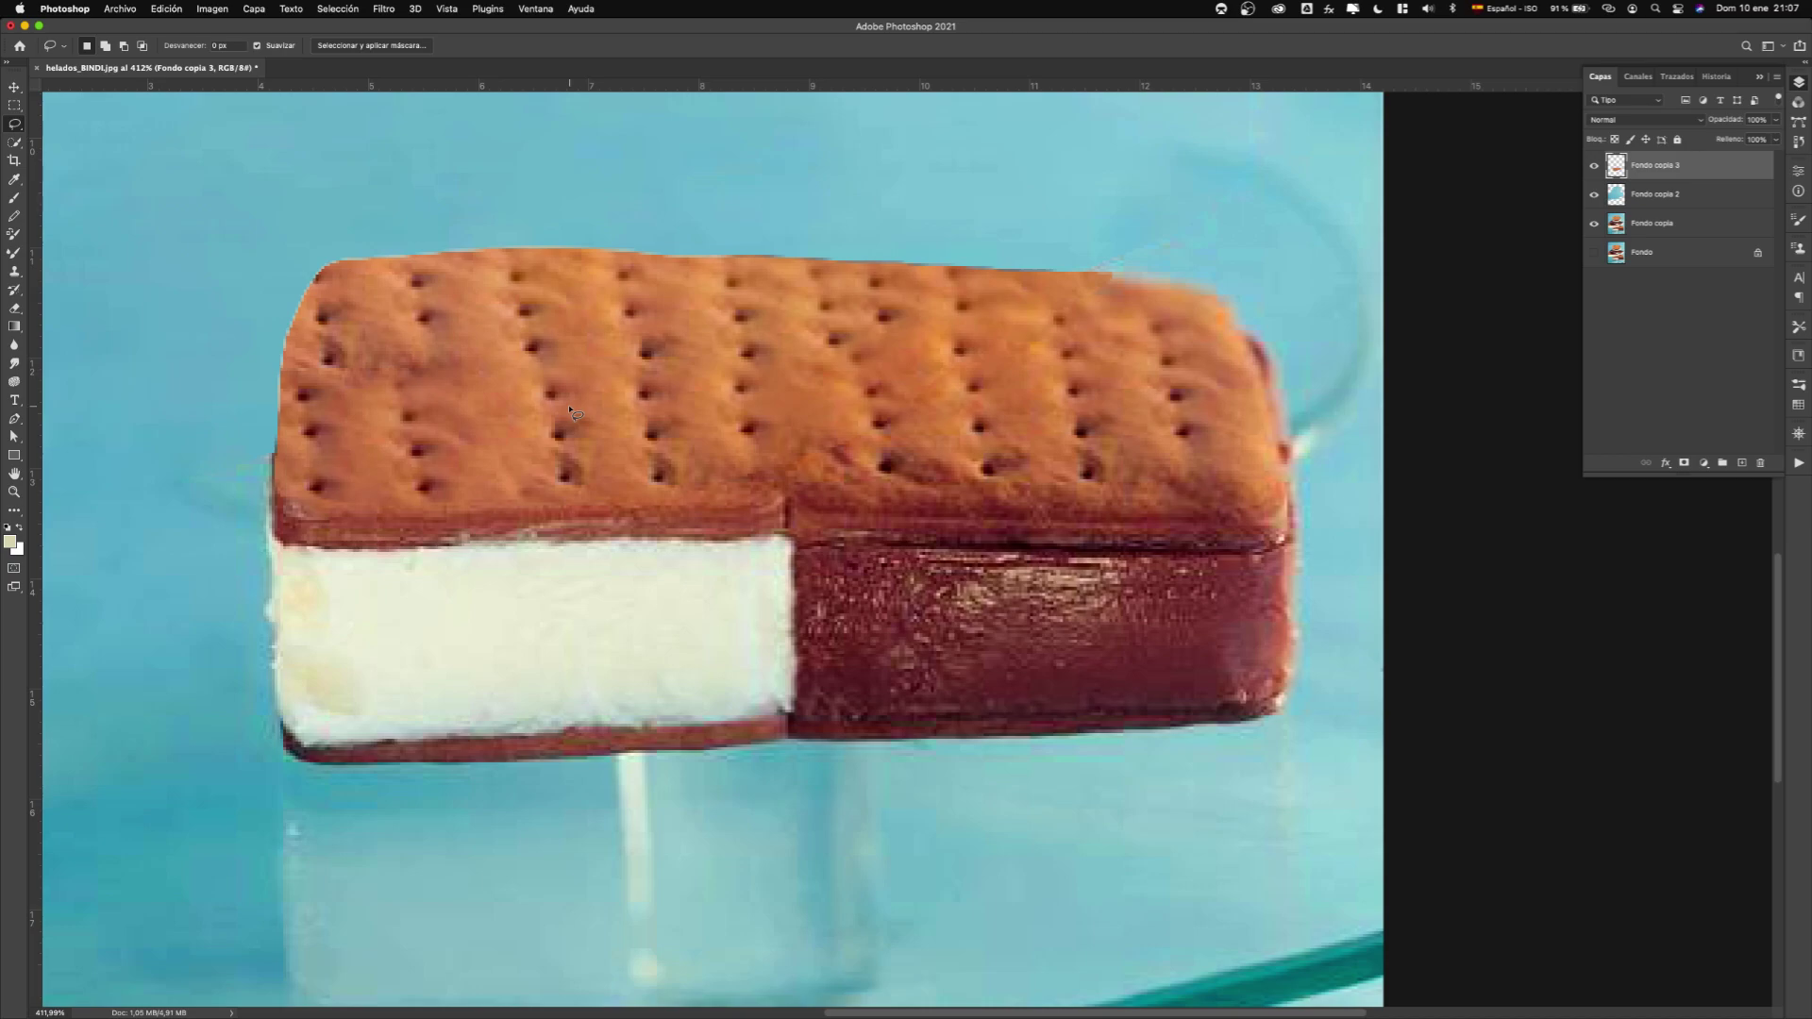
Use the Clone Stamp at 100% opacity to cover the cookie's leftmost column of holes with plain cookie texture.
click(16, 274)
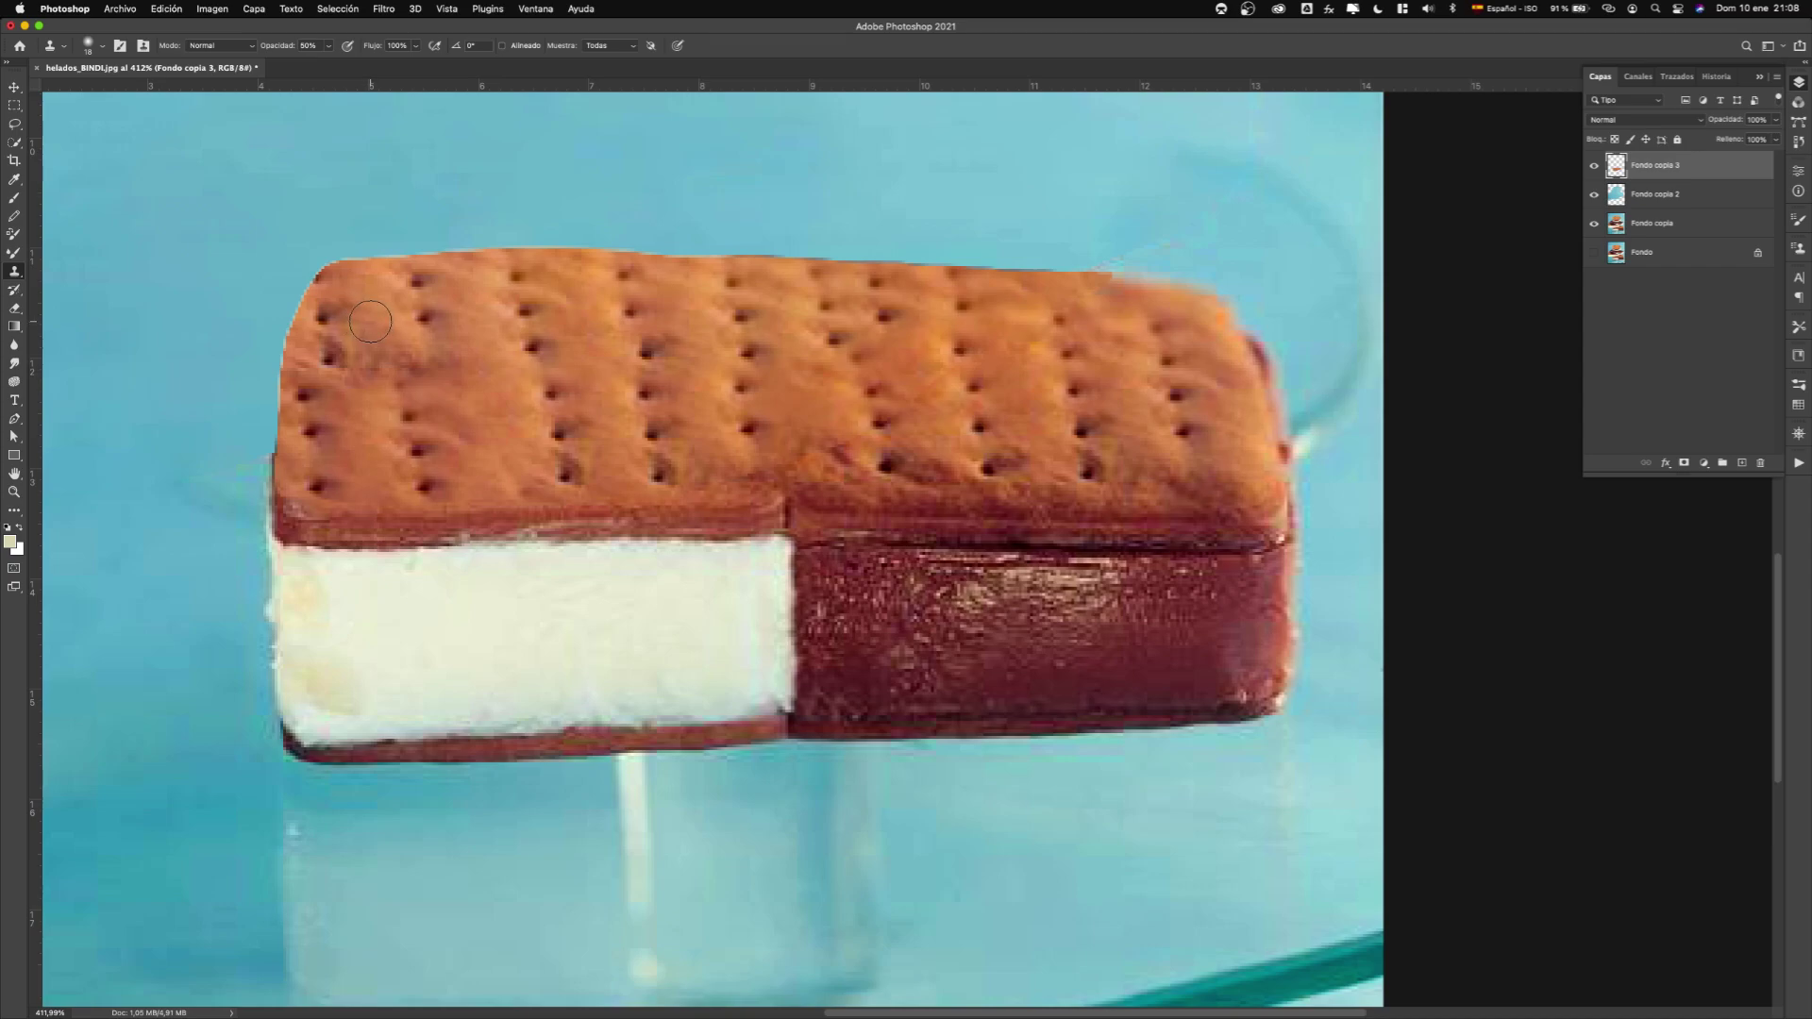
key(alt)
mouse_move(365, 327)
mouse_down()
mouse_move(327, 322)
mouse_move(339, 307)
mouse_move(325, 321)
mouse_up()
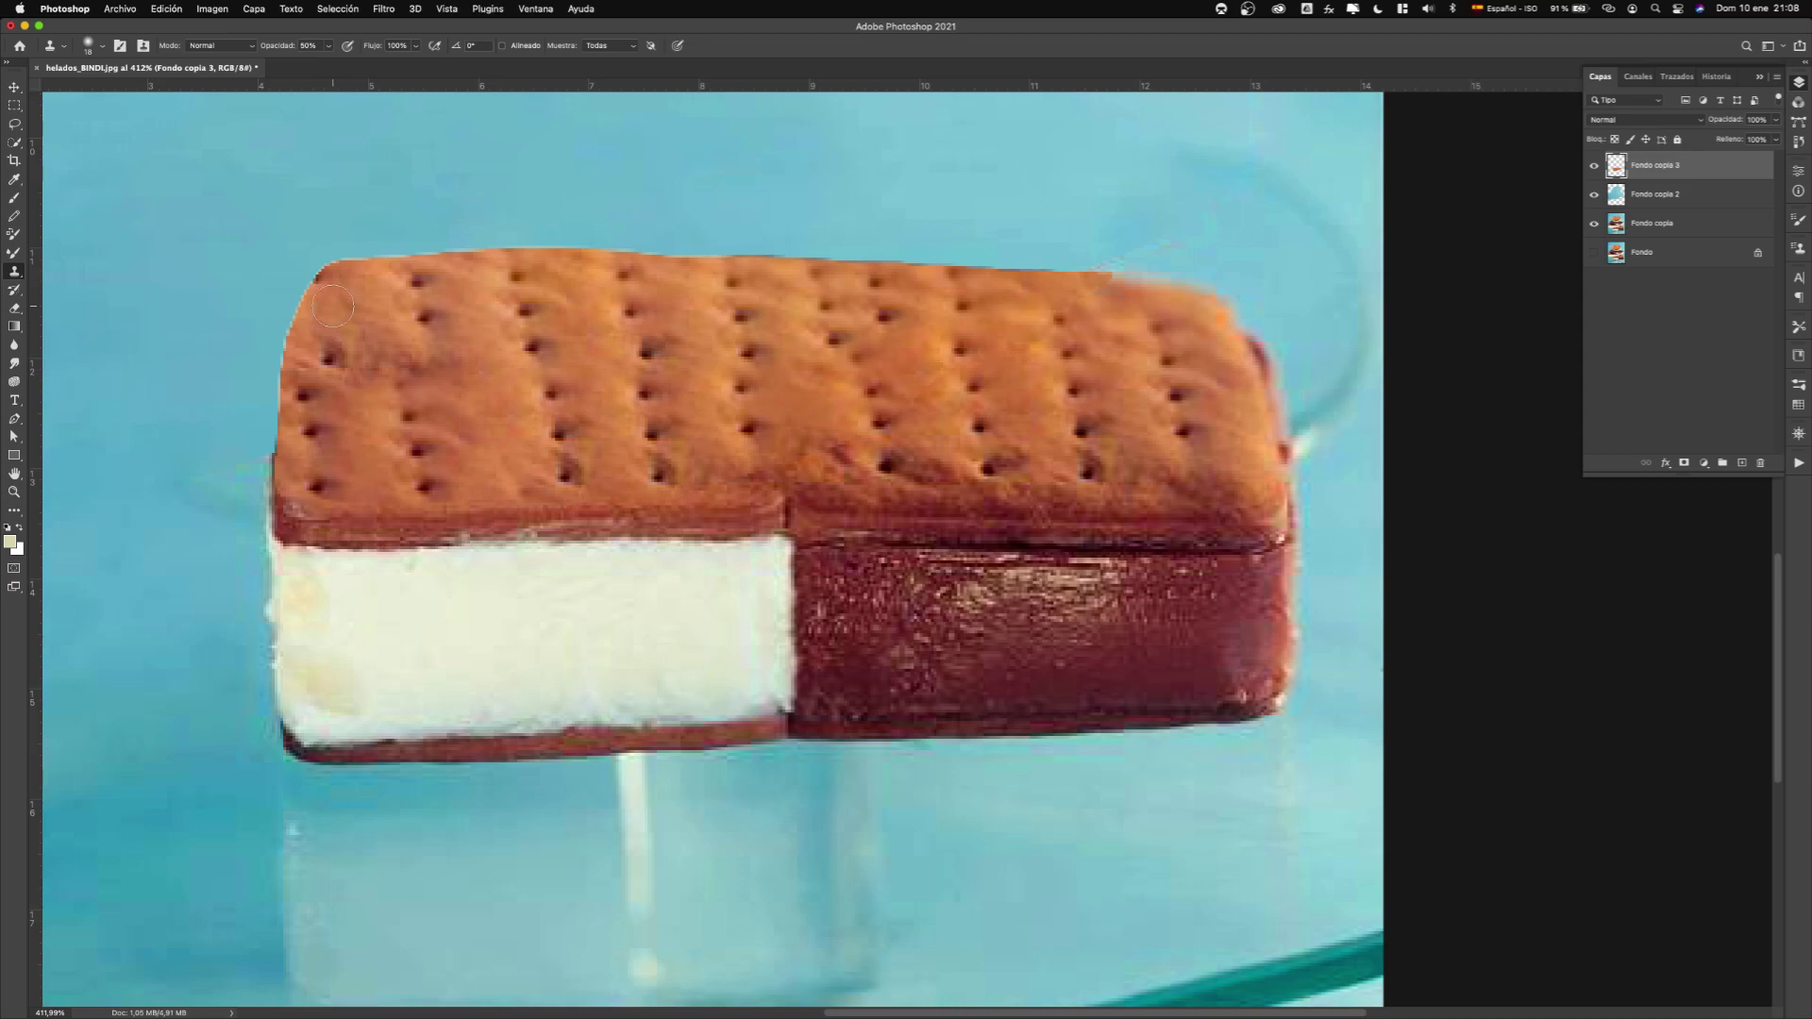
click(331, 45)
drag(329, 62, 378, 62)
click(334, 308)
mouse_move(355, 304)
mouse_down()
mouse_move(367, 365)
mouse_move(327, 284)
mouse_move(337, 384)
mouse_move(304, 402)
mouse_move(337, 417)
mouse_move(340, 466)
mouse_move(306, 433)
mouse_move(352, 327)
mouse_move(310, 488)
mouse_move(359, 471)
mouse_move(352, 489)
mouse_move(414, 434)
mouse_up()
key(super+z)
key(super+z)
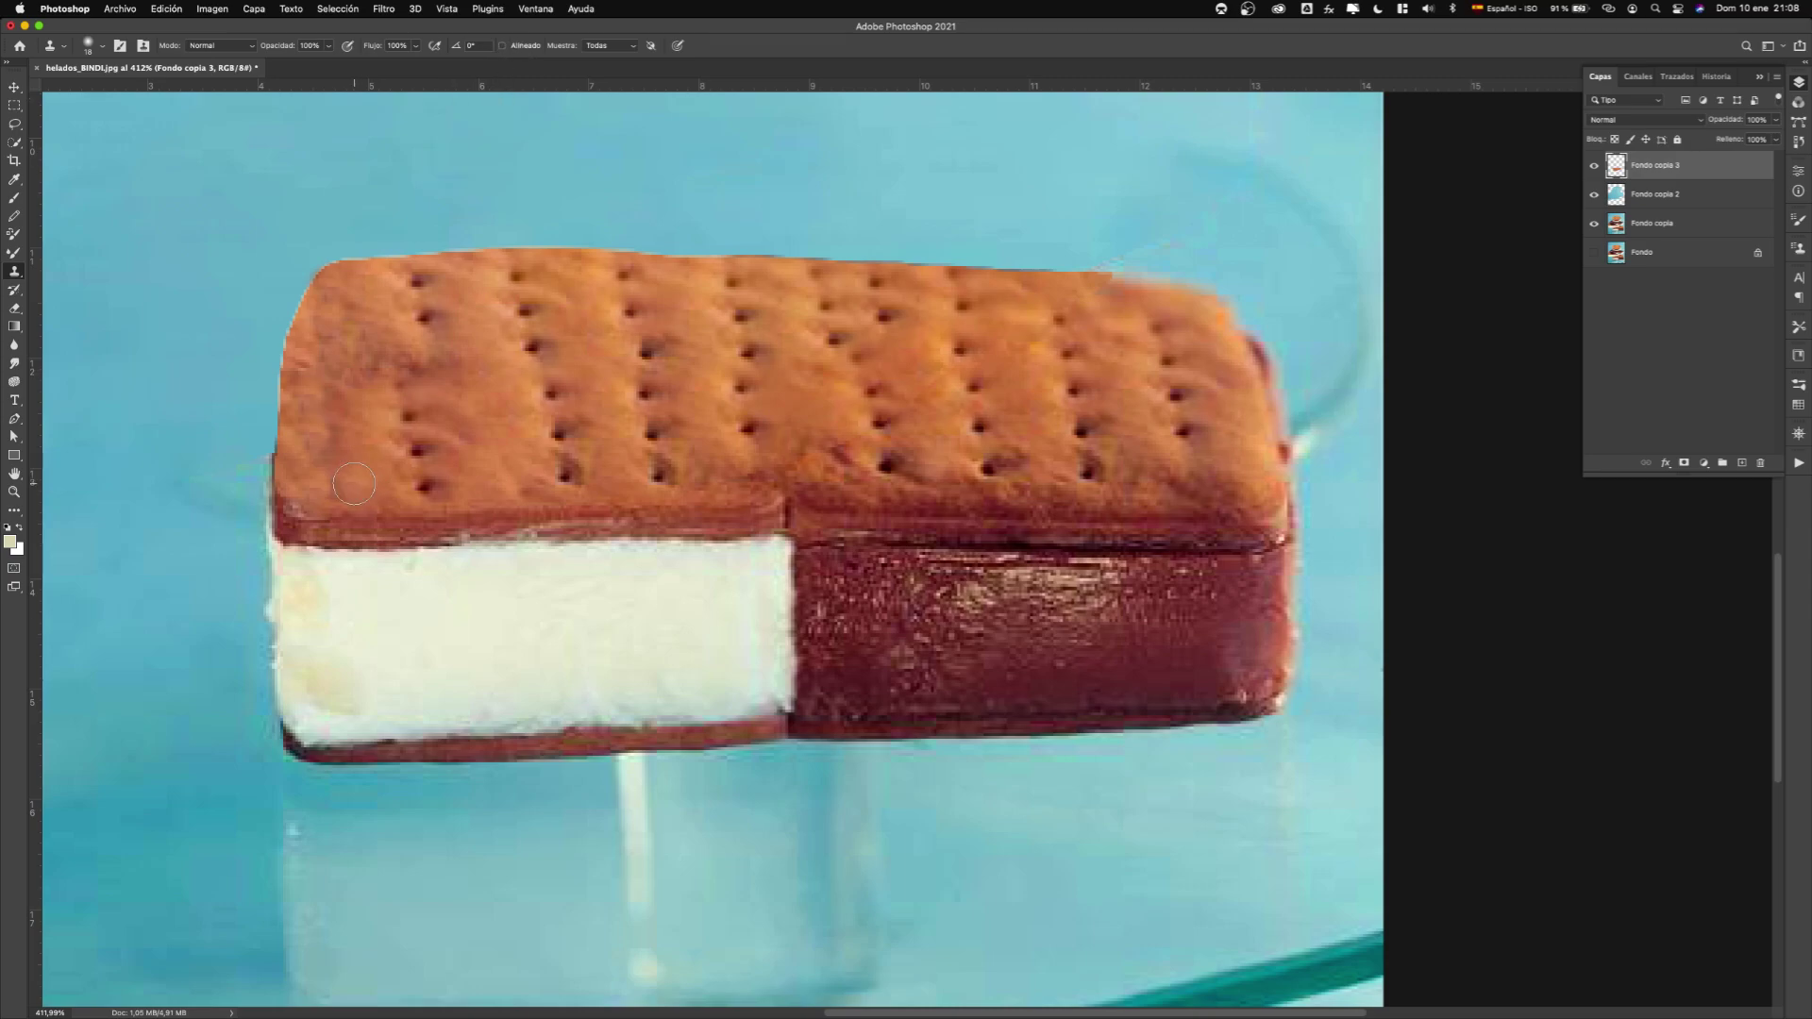
drag(348, 483, 335, 481)
Clone plain cookie texture over the second column of holes from the left, undoing the misplaced stroke.
mouse_move(388, 297)
mouse_down()
mouse_move(363, 306)
mouse_move(394, 431)
mouse_up()
mouse_move(487, 349)
mouse_down()
mouse_move(411, 285)
mouse_move(423, 375)
mouse_up()
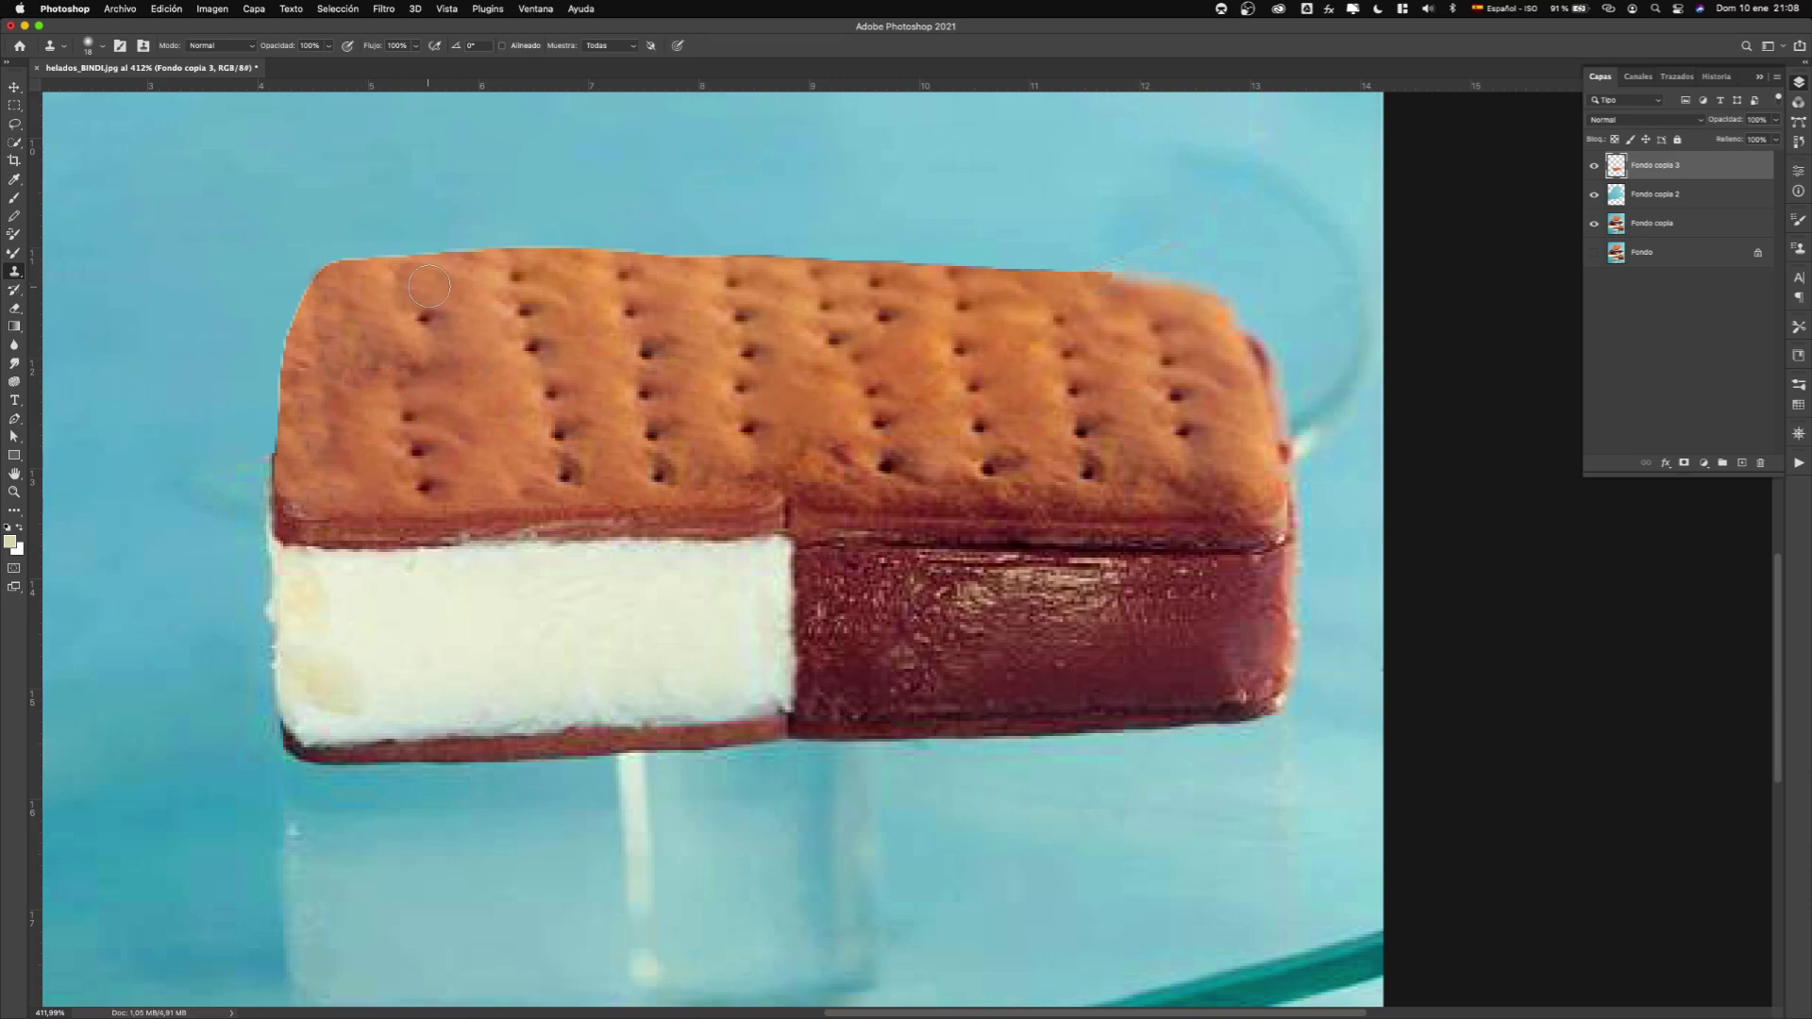
mouse_move(421, 313)
mouse_down()
mouse_move(467, 287)
mouse_move(442, 301)
mouse_move(413, 284)
mouse_move(428, 278)
mouse_move(394, 304)
mouse_move(396, 275)
mouse_move(367, 326)
mouse_move(392, 365)
mouse_move(425, 320)
mouse_move(415, 369)
mouse_move(442, 314)
mouse_move(409, 321)
mouse_move(433, 347)
mouse_move(434, 324)
mouse_move(422, 498)
mouse_up()
alt+click(469, 288)
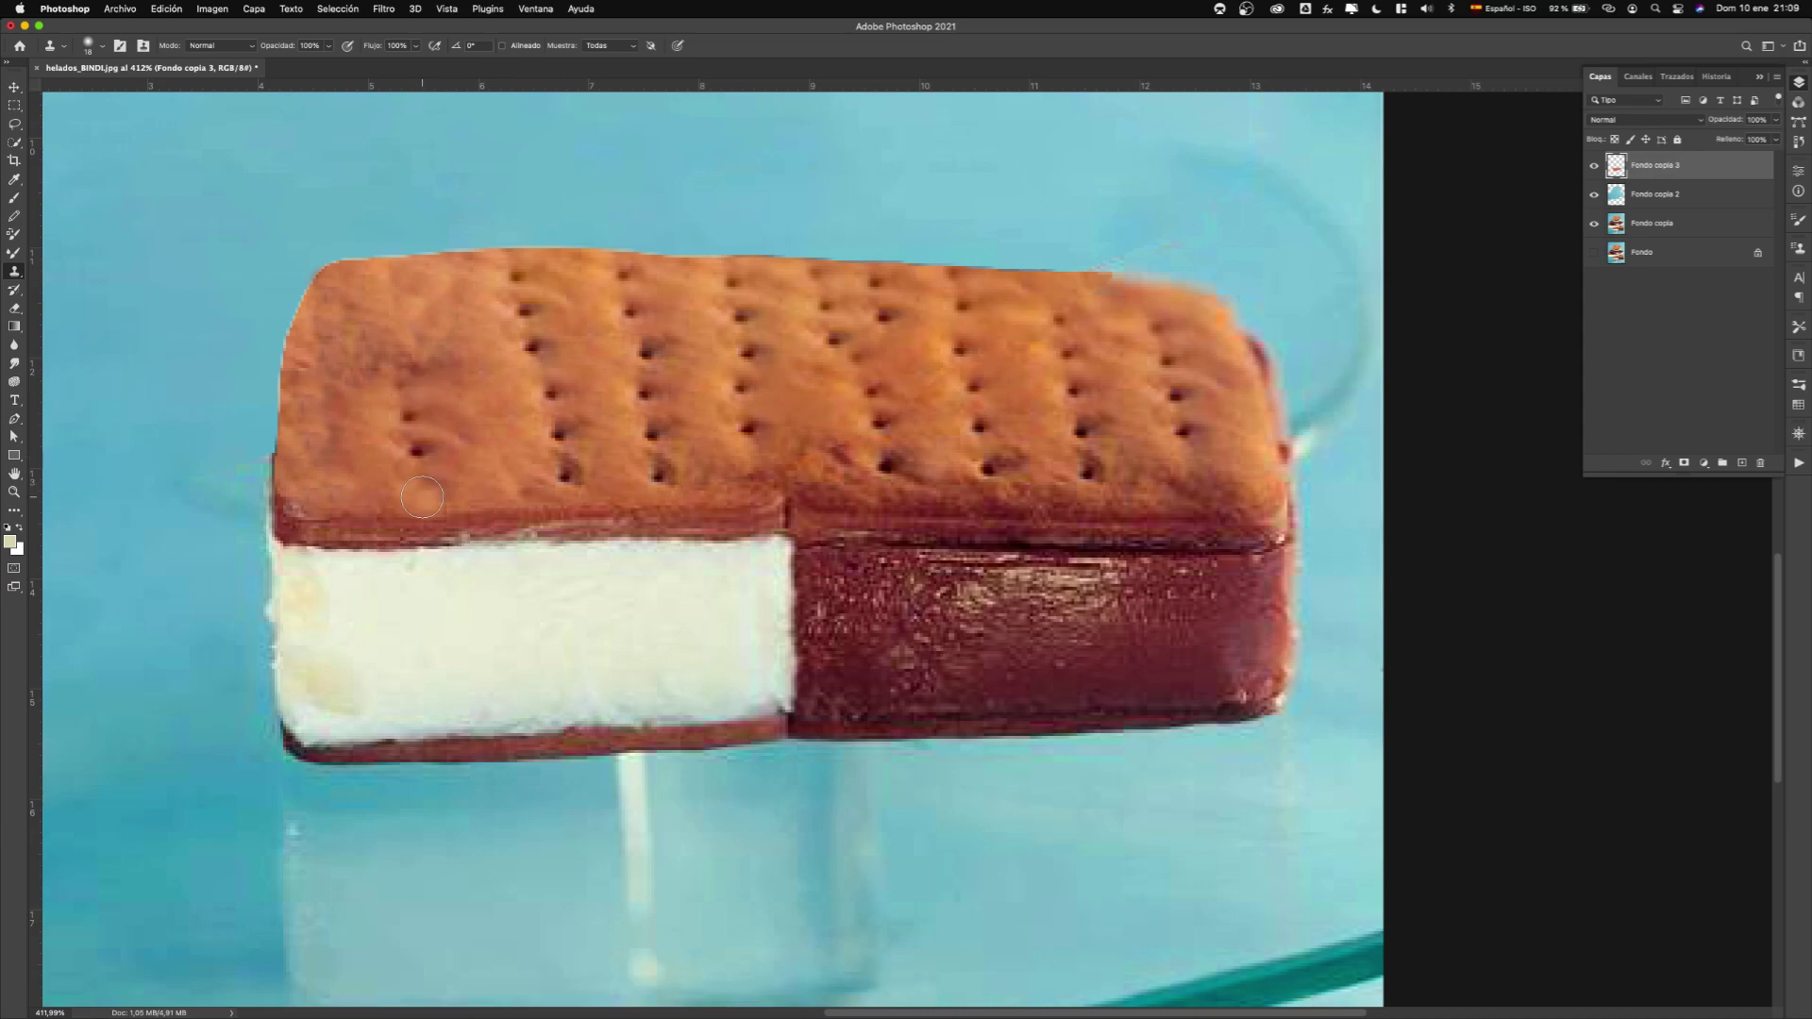
key(super+z)
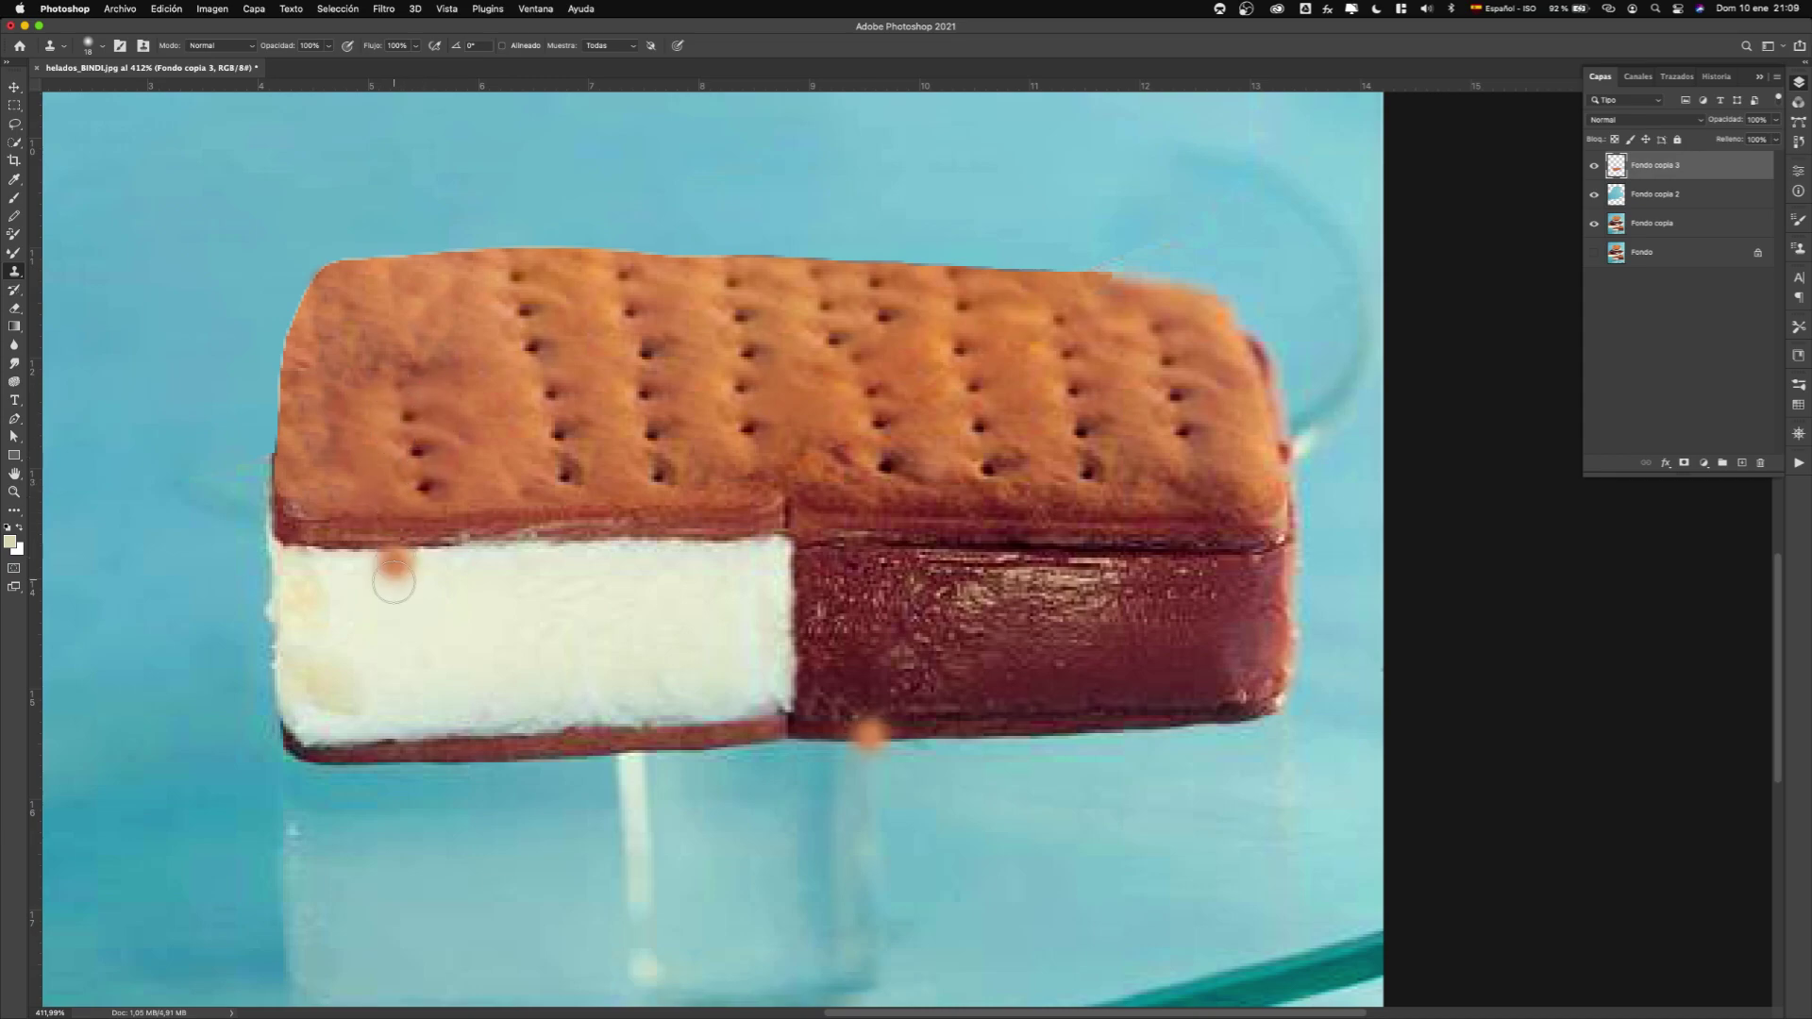
mouse_move(412, 401)
mouse_down()
mouse_move(414, 443)
mouse_move(395, 468)
mouse_move(373, 381)
mouse_move(408, 406)
mouse_move(413, 391)
mouse_move(404, 445)
mouse_move(435, 435)
mouse_move(461, 372)
mouse_move(461, 418)
mouse_move(466, 336)
mouse_move(443, 447)
mouse_move(406, 451)
mouse_move(421, 488)
mouse_move(427, 392)
mouse_up()
mouse_move(436, 486)
mouse_down()
mouse_move(433, 370)
mouse_move(452, 447)
mouse_move(470, 390)
mouse_move(501, 408)
mouse_move(567, 363)
mouse_move(551, 284)
mouse_move(522, 280)
mouse_move(499, 323)
mouse_move(543, 467)
mouse_move(569, 459)
mouse_move(532, 396)
mouse_up()
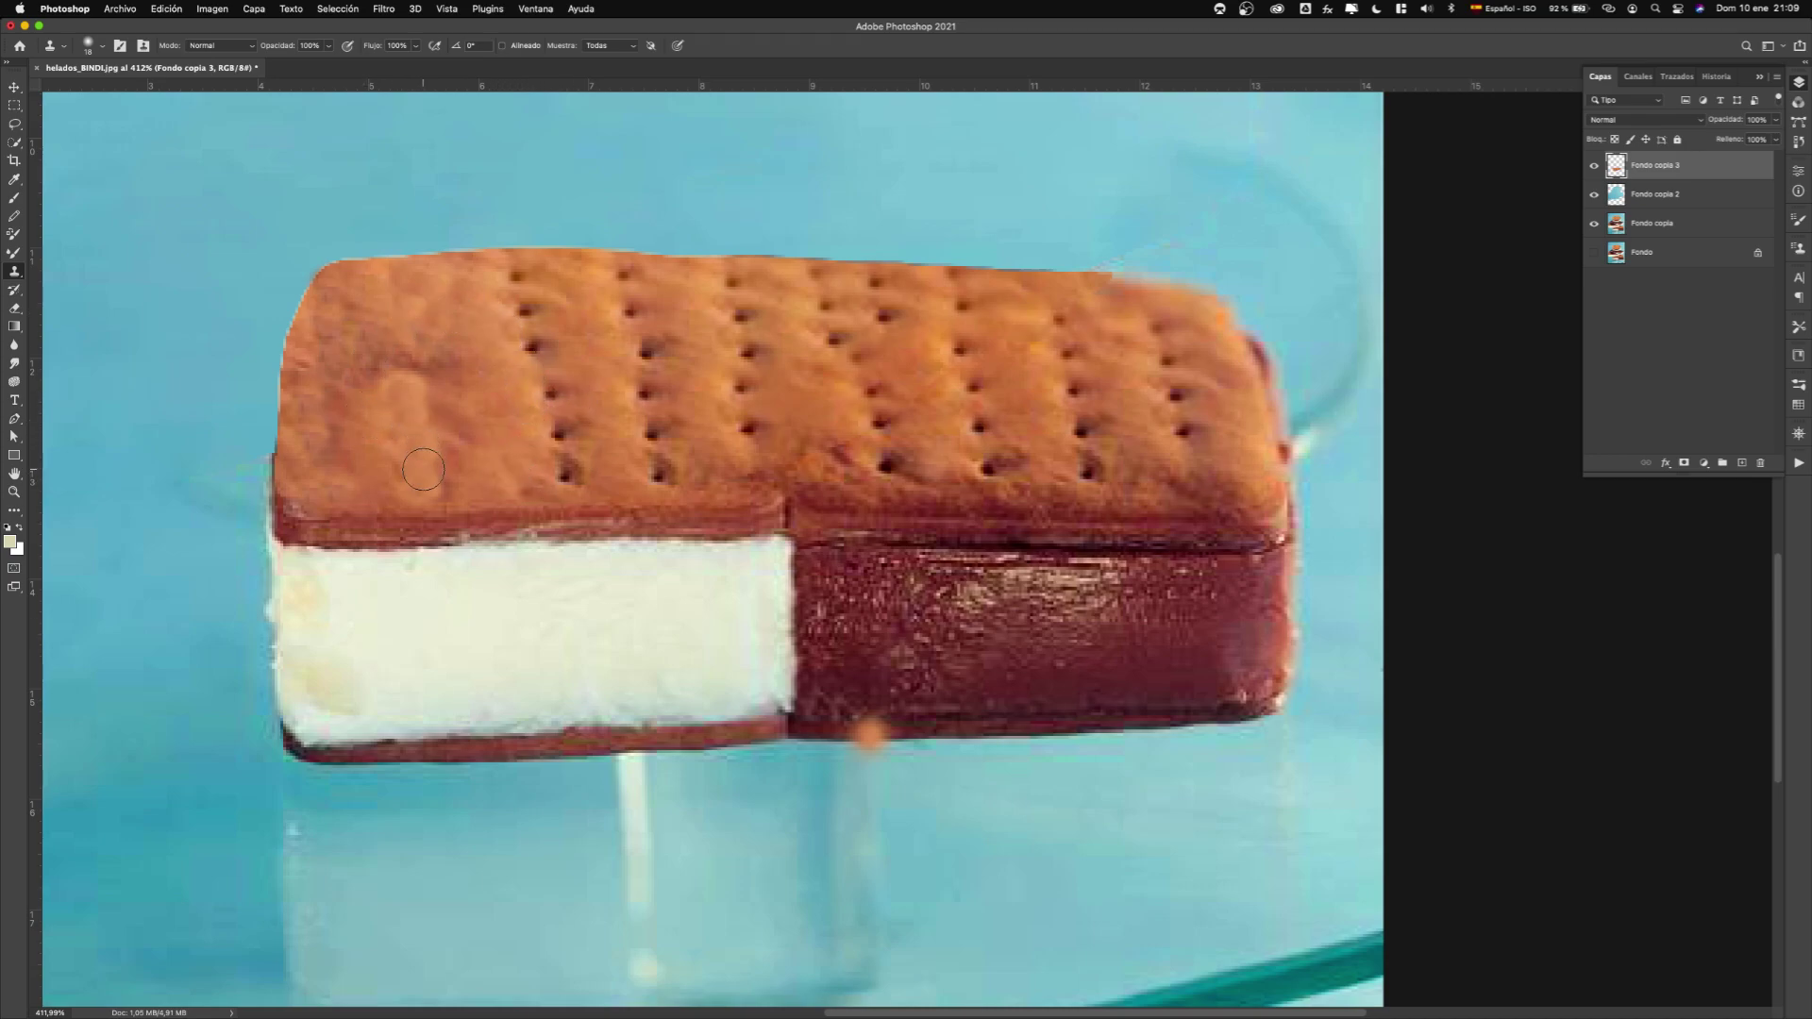
mouse_move(486, 415)
mouse_down()
mouse_move(432, 359)
mouse_move(395, 394)
mouse_move(433, 383)
mouse_move(400, 395)
mouse_move(437, 420)
mouse_move(407, 379)
mouse_move(423, 358)
mouse_move(335, 407)
mouse_move(384, 475)
mouse_move(468, 409)
mouse_move(384, 379)
mouse_move(361, 462)
mouse_move(451, 421)
mouse_move(402, 388)
mouse_move(436, 414)
mouse_up()
Turn on aligned sampling, lower the Clone Stamp opacity to about 56%, and blend the patch where the second hole column was.
click(503, 46)
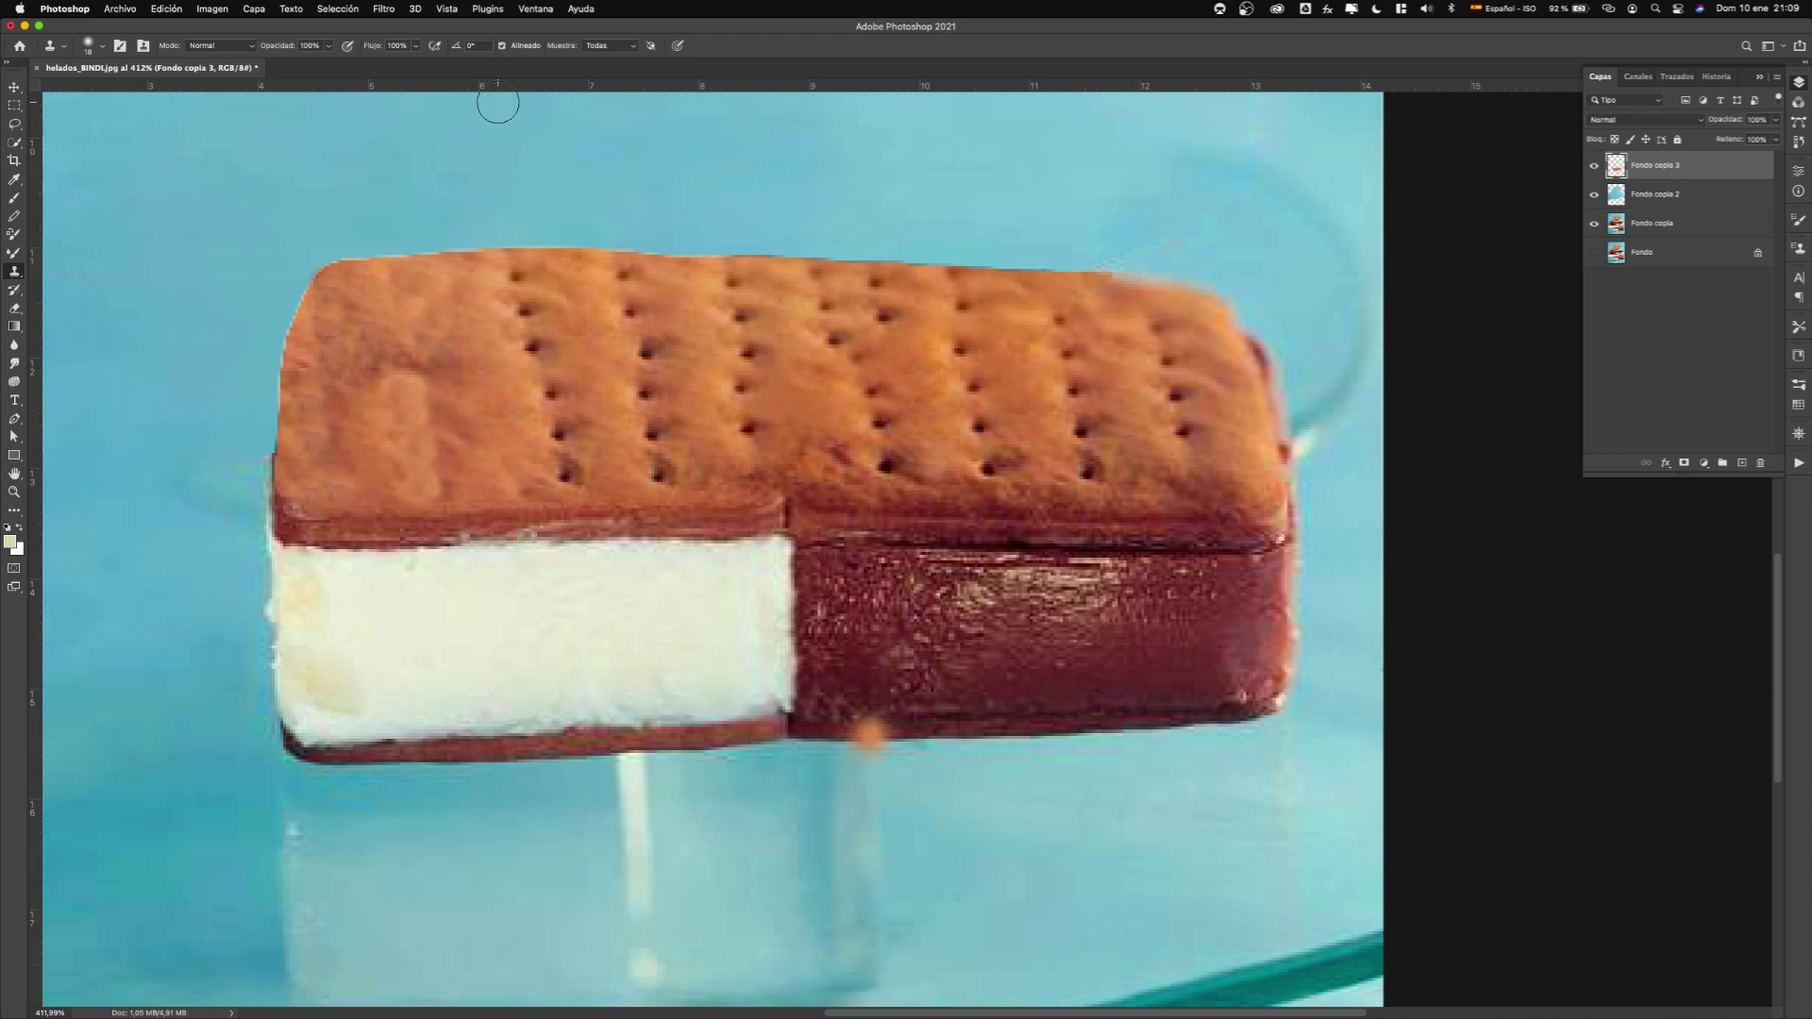
click(327, 45)
drag(334, 62, 302, 66)
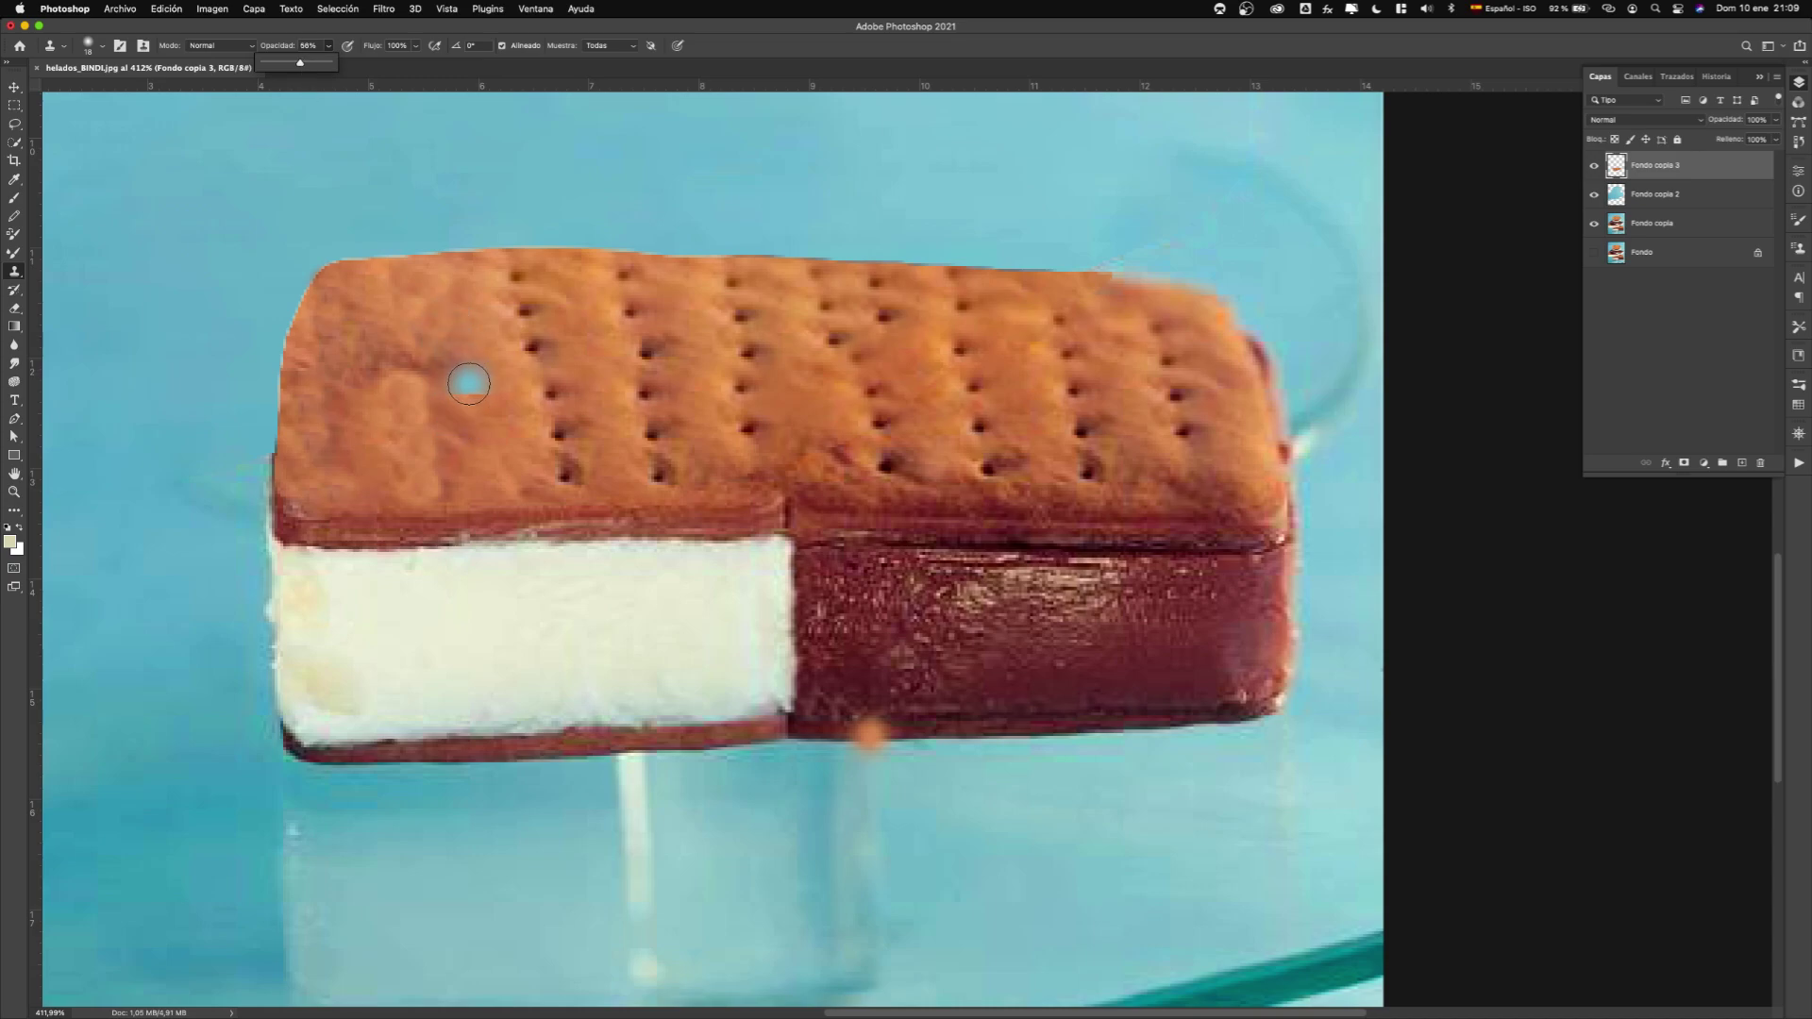
alt+click(470, 283)
mouse_move(458, 328)
mouse_down()
mouse_move(441, 385)
mouse_move(429, 359)
mouse_move(442, 391)
mouse_move(407, 377)
mouse_move(434, 399)
mouse_move(445, 452)
mouse_up()
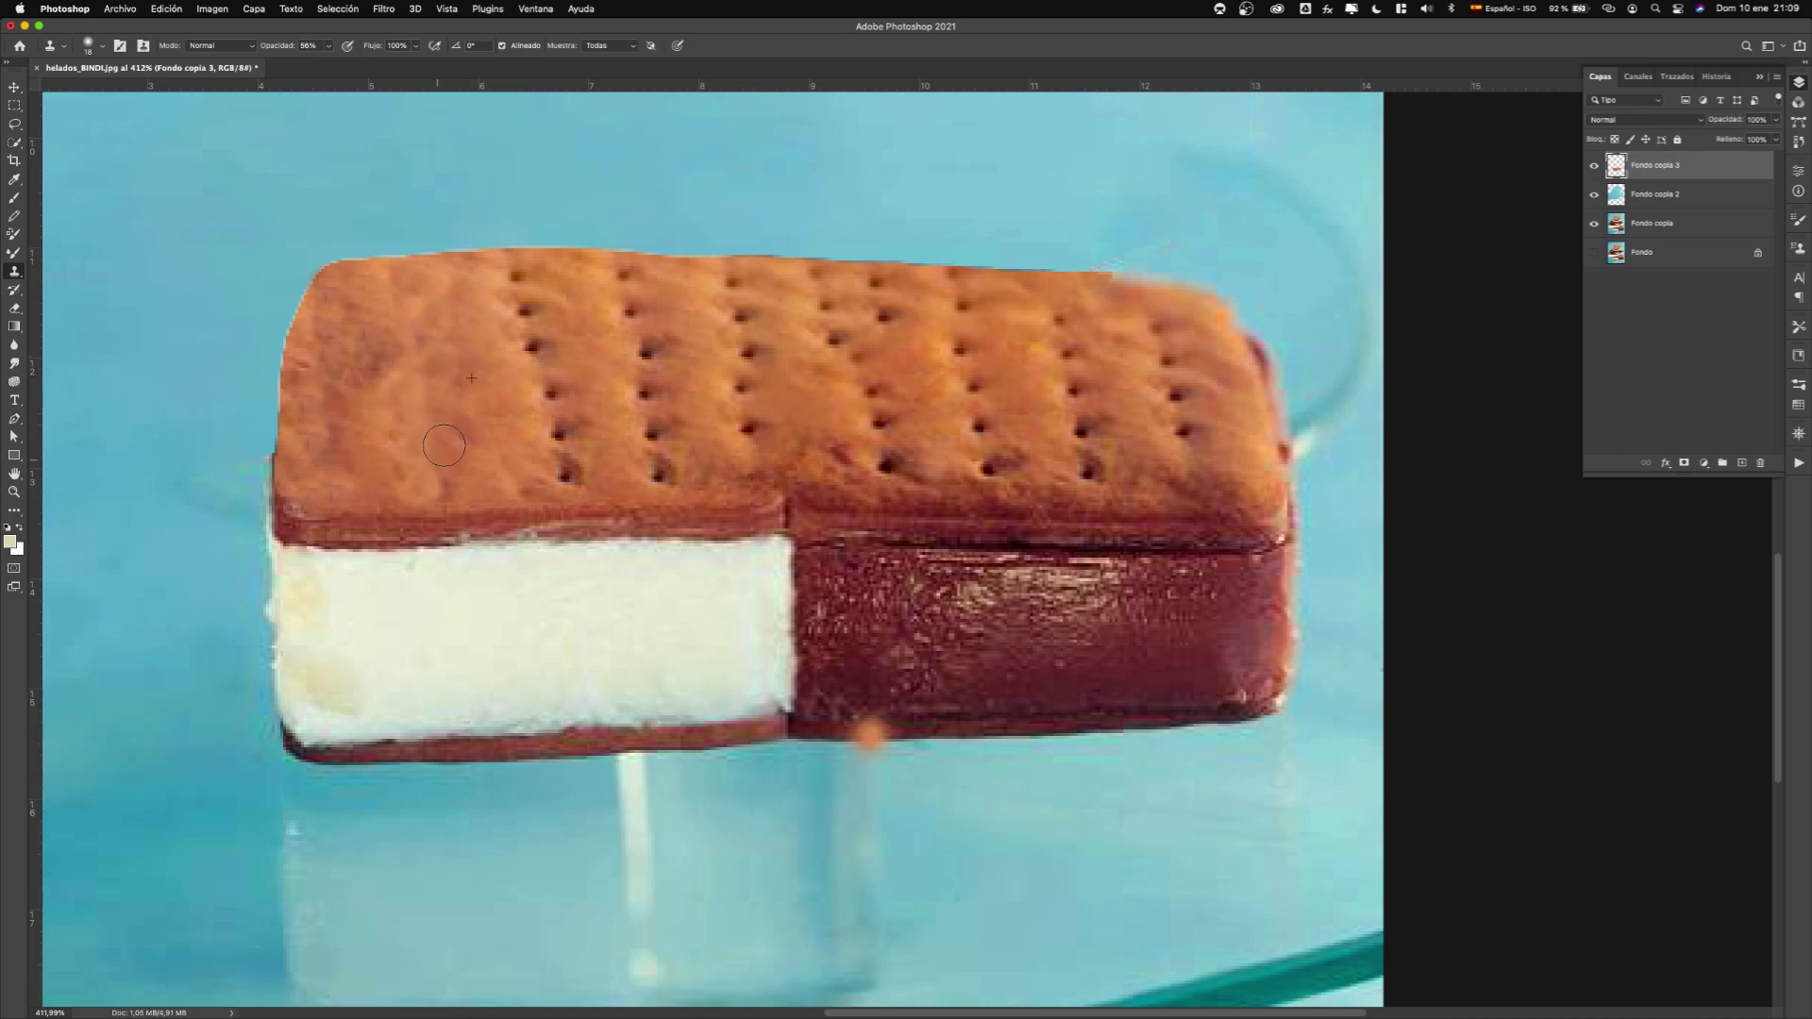
Sample clean cookie texture again and blend out the darker, uneven patches across the cookie's left end.
alt+click(480, 313)
mouse_move(427, 334)
mouse_down()
mouse_move(387, 363)
mouse_move(356, 321)
mouse_move(345, 350)
mouse_move(341, 319)
mouse_up()
alt+click(466, 382)
drag(361, 383, 323, 365)
alt+click(488, 393)
drag(467, 377, 457, 387)
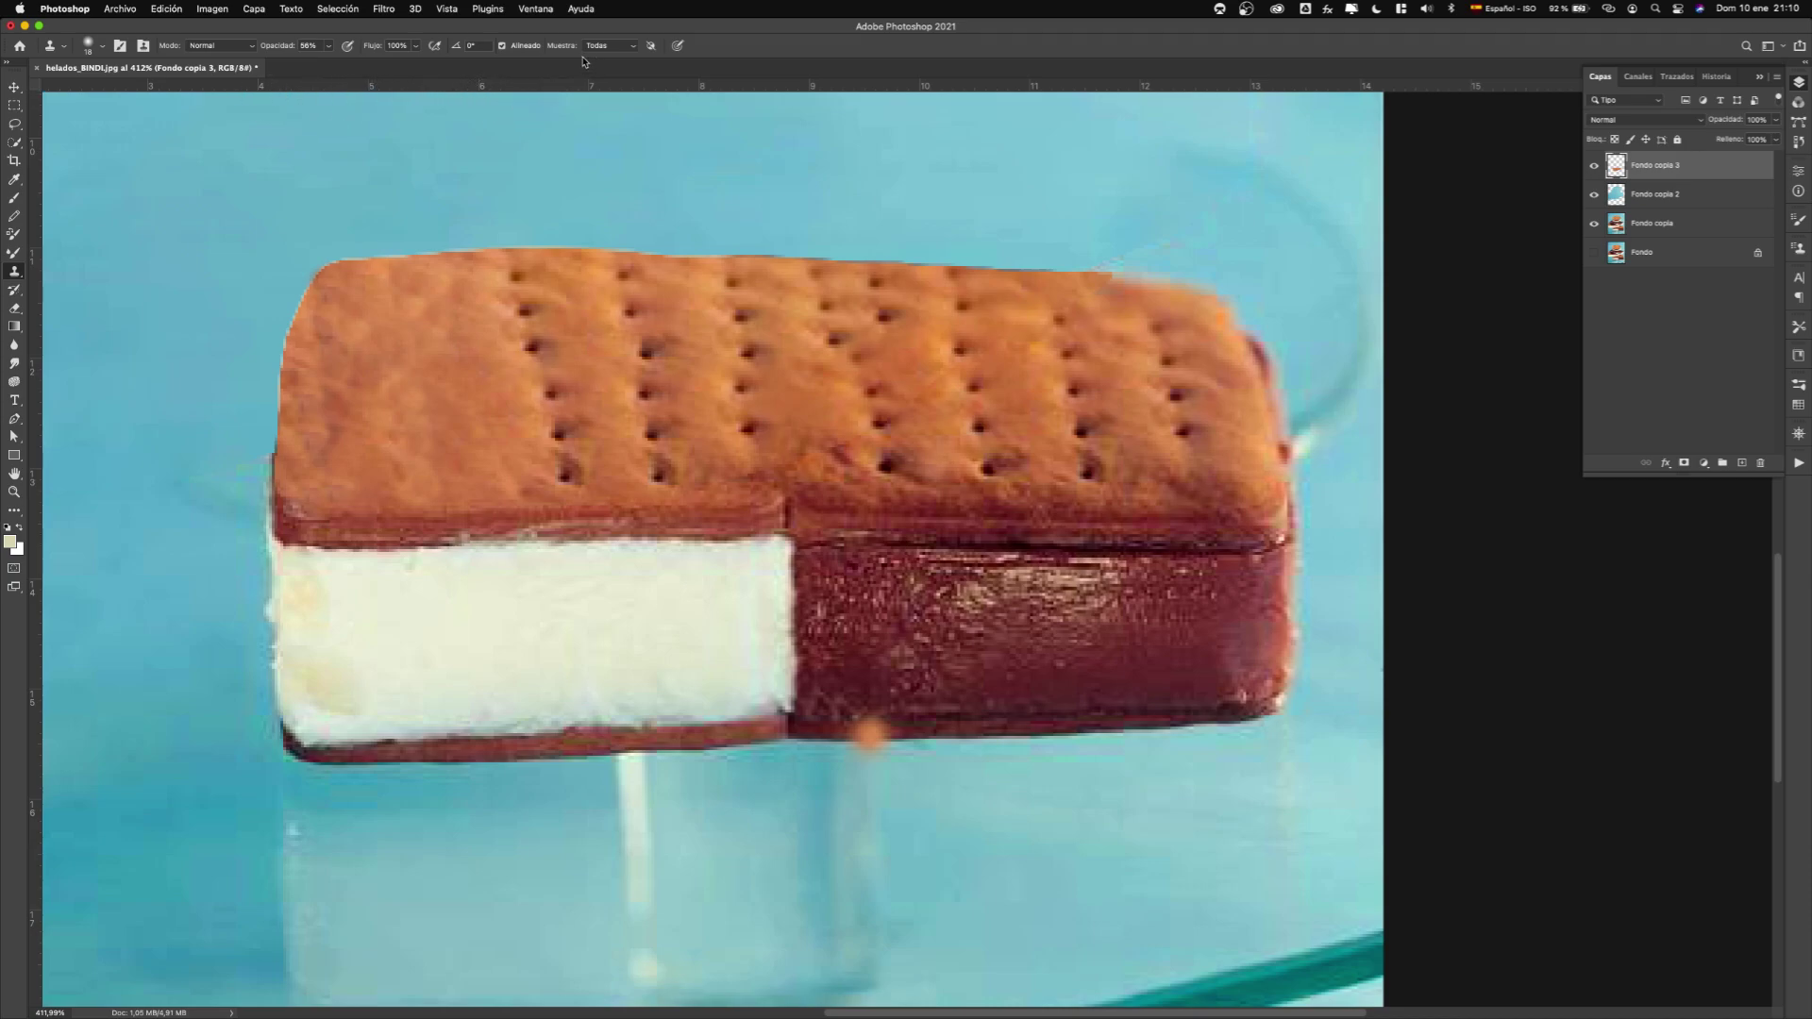
Check that the Clone Stamp samples all layers, and compare the cookie with the Fondo copia 3 layer hidden and shown.
click(636, 48)
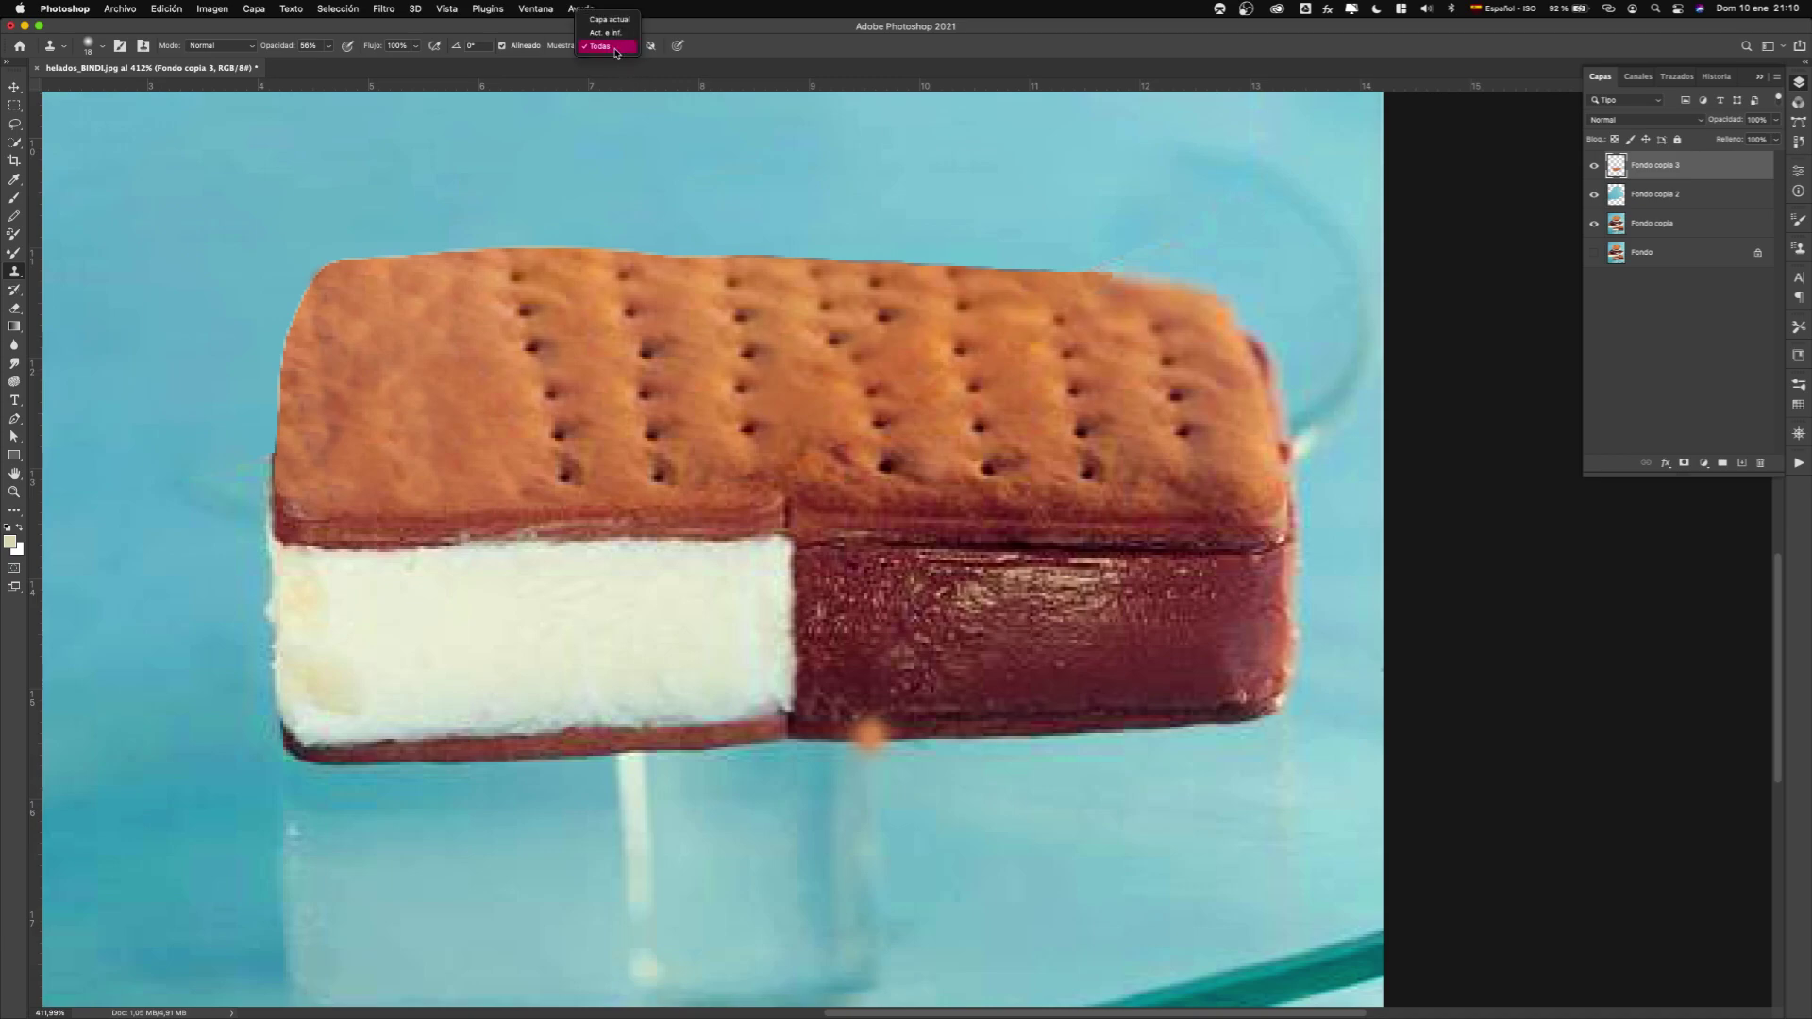
click(790, 360)
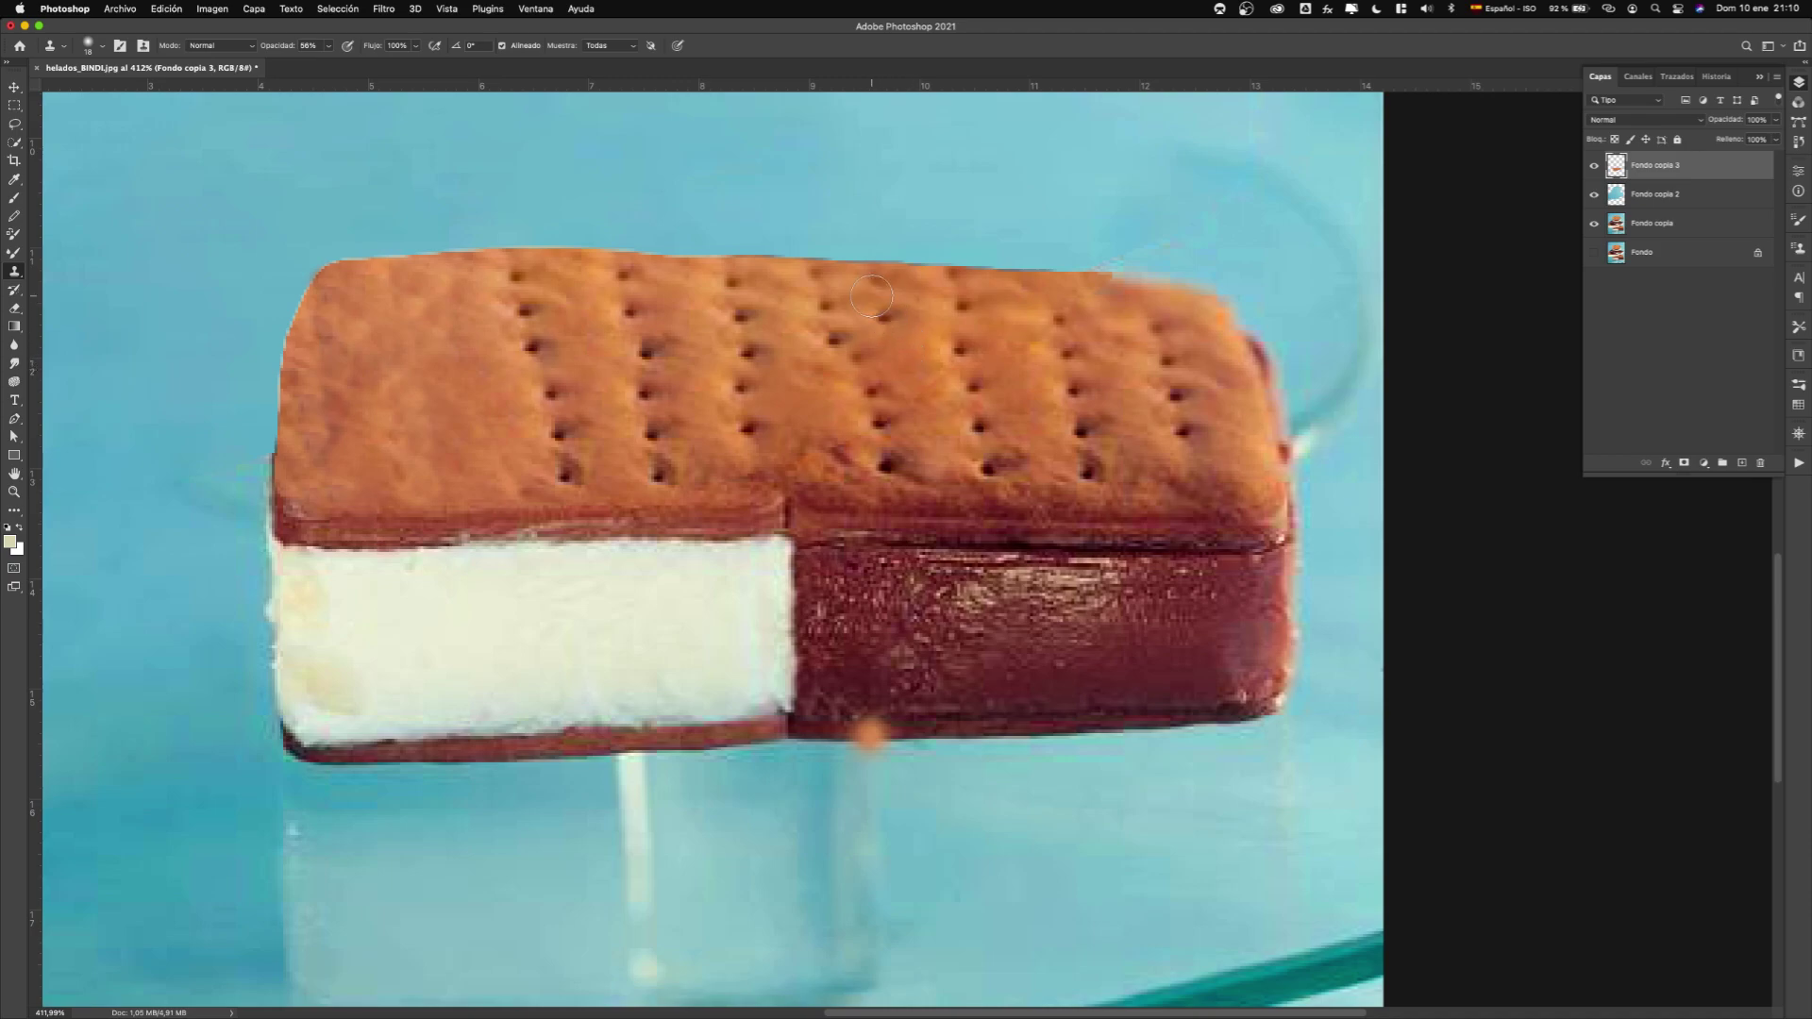
click(1594, 167)
click(1594, 169)
click(1594, 169)
click(1592, 172)
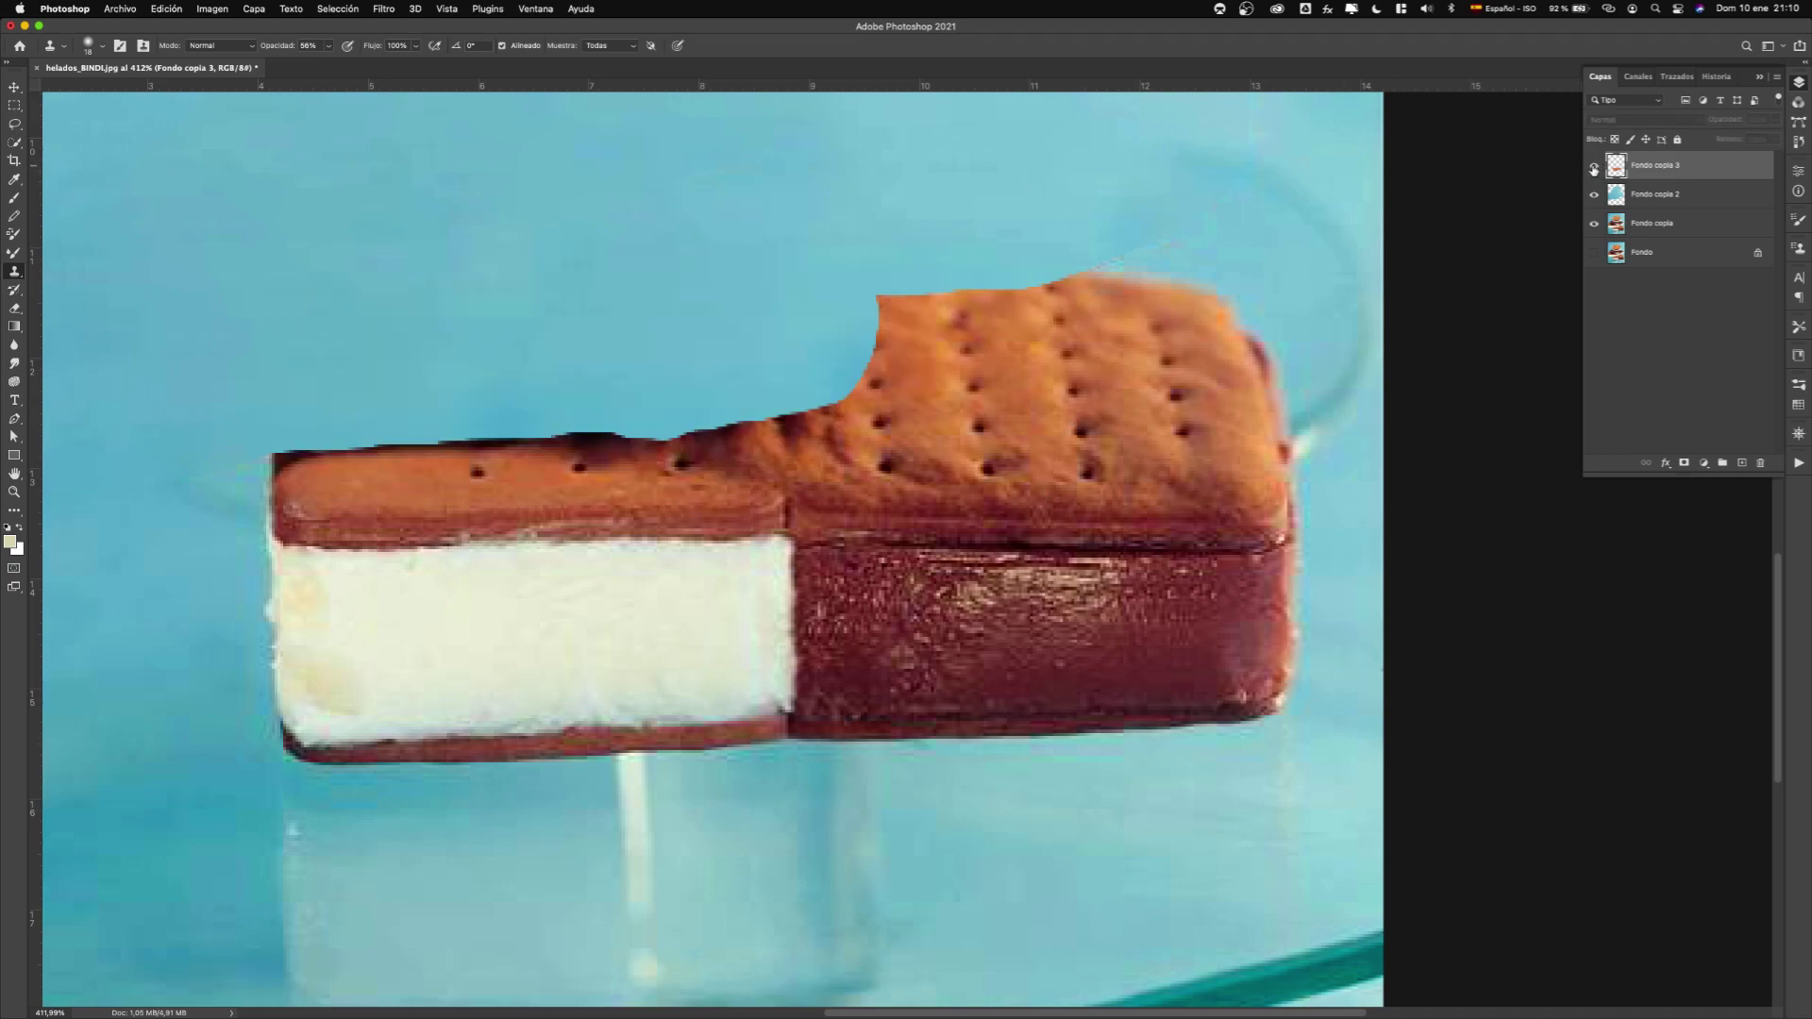
click(1594, 167)
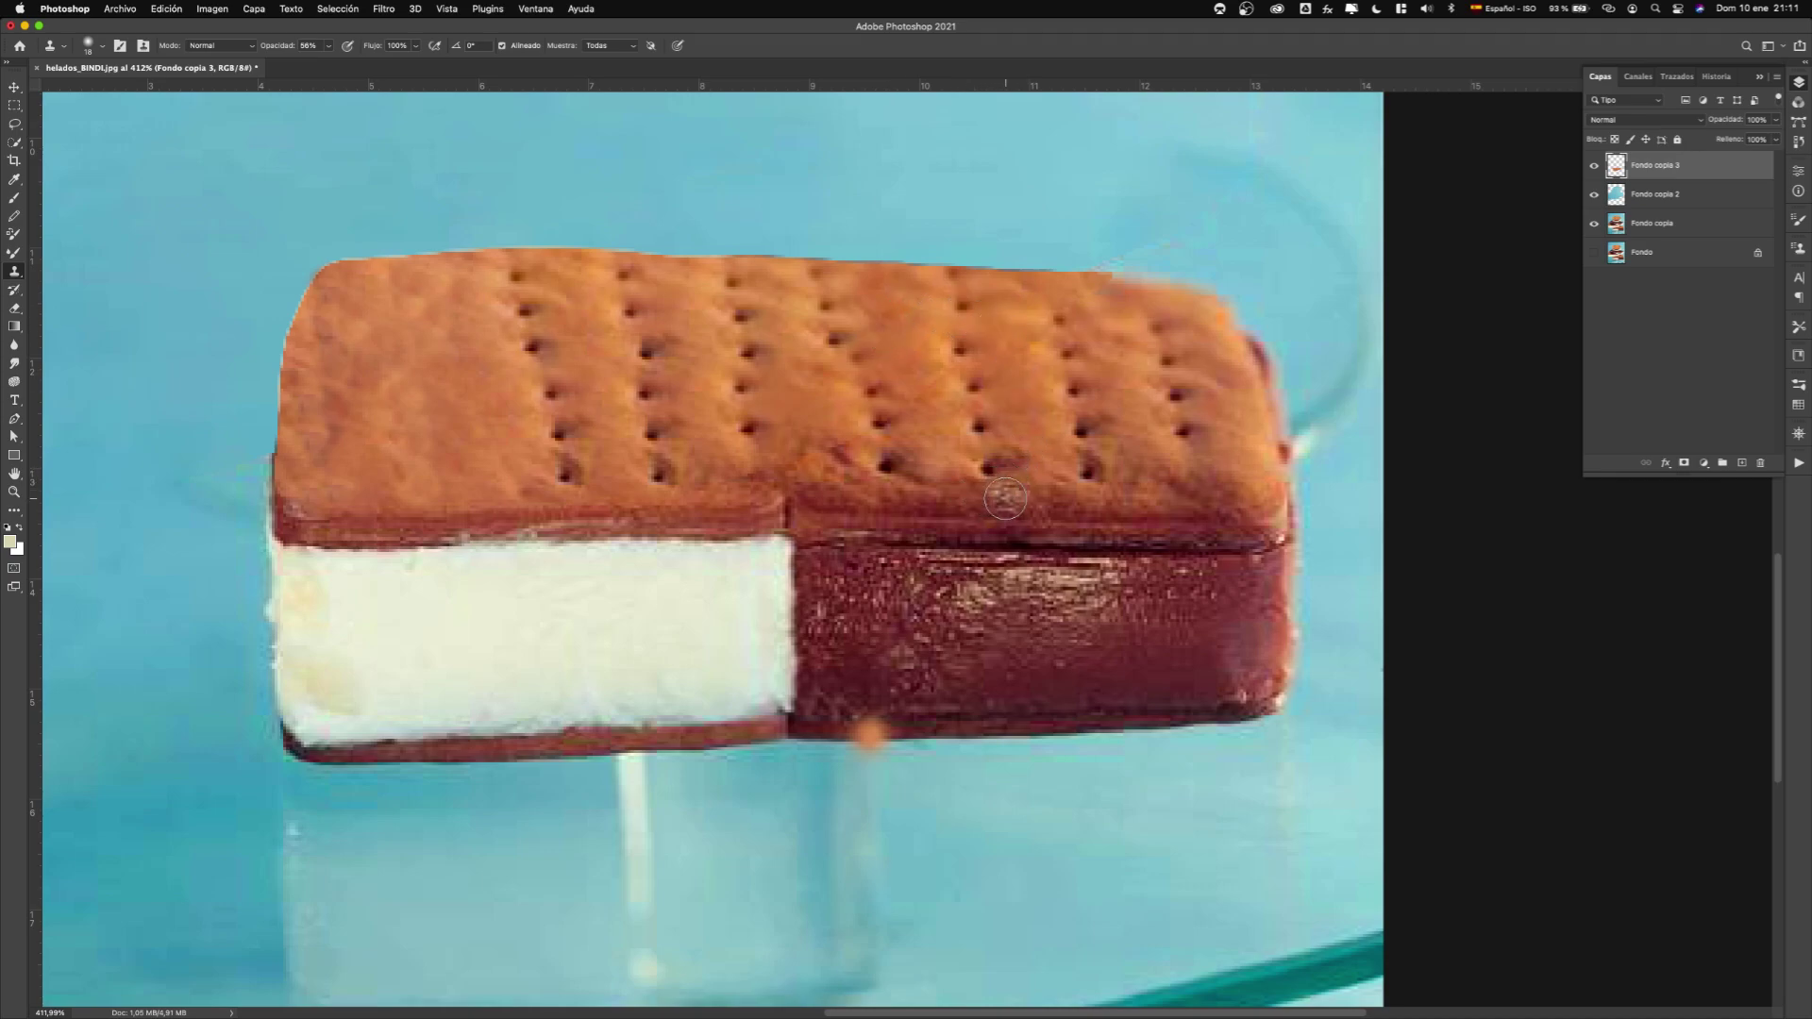
alt+click(562, 474)
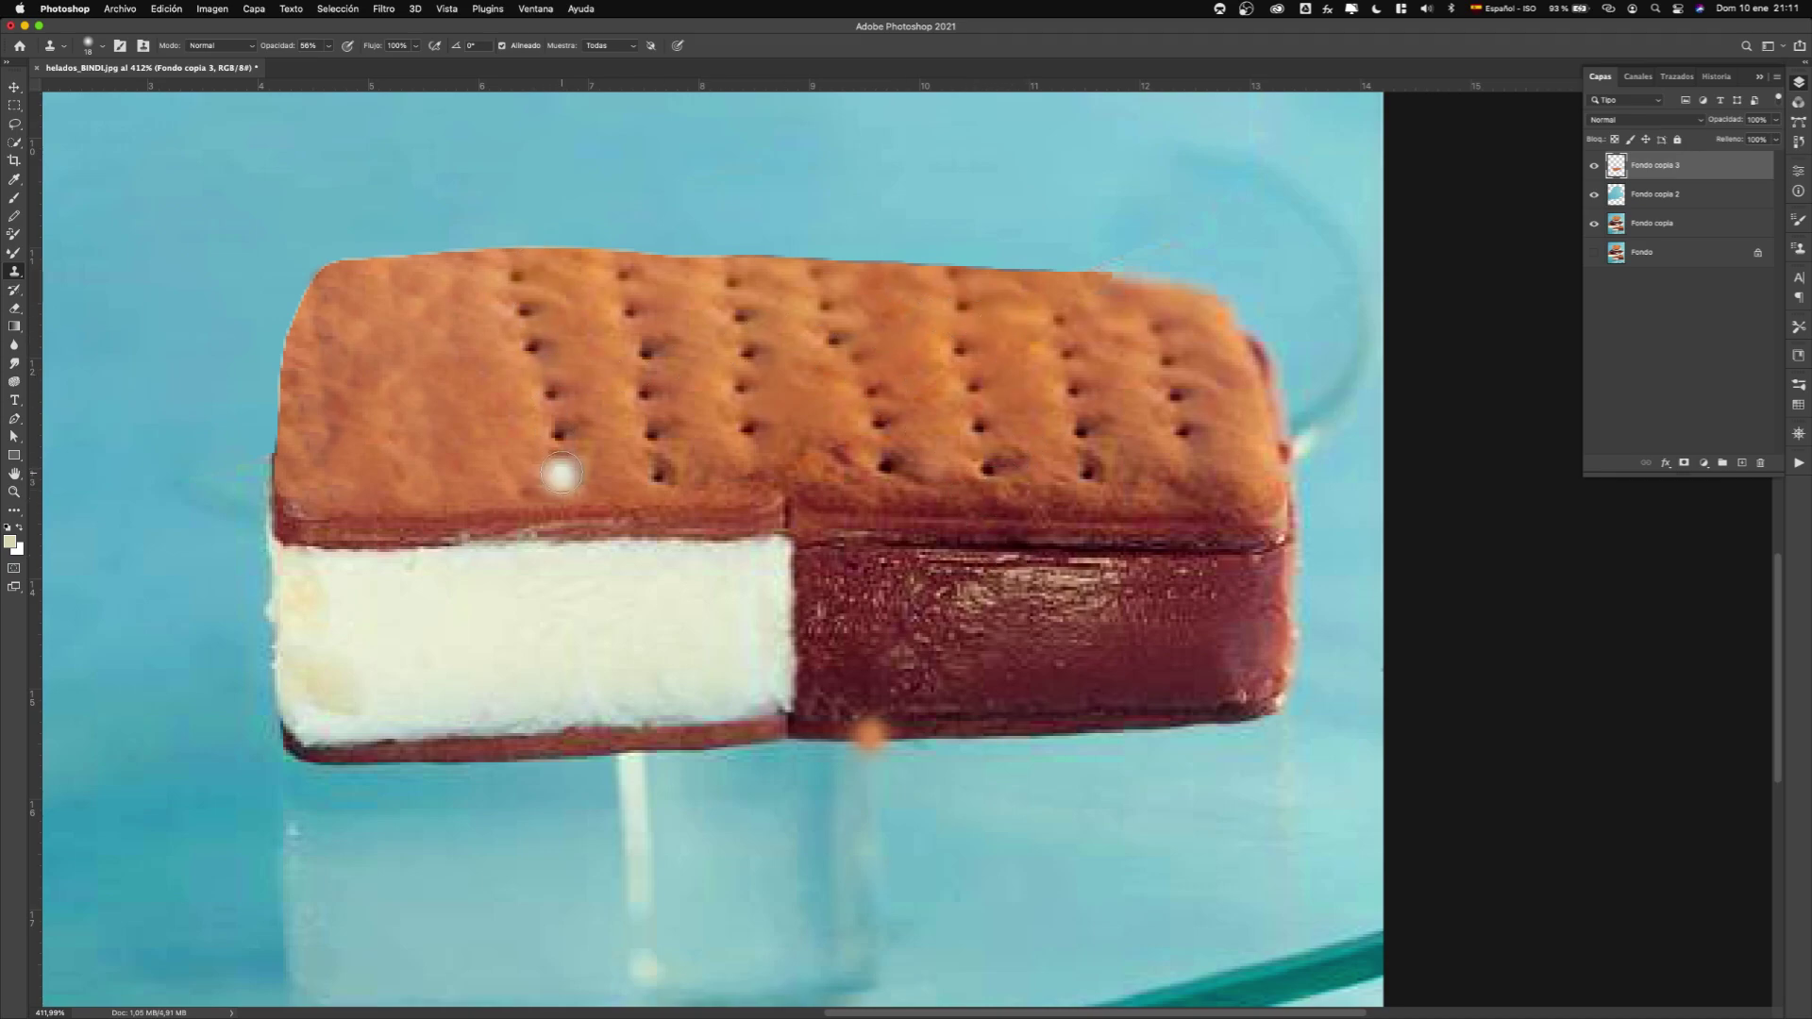
click(546, 399)
click(546, 398)
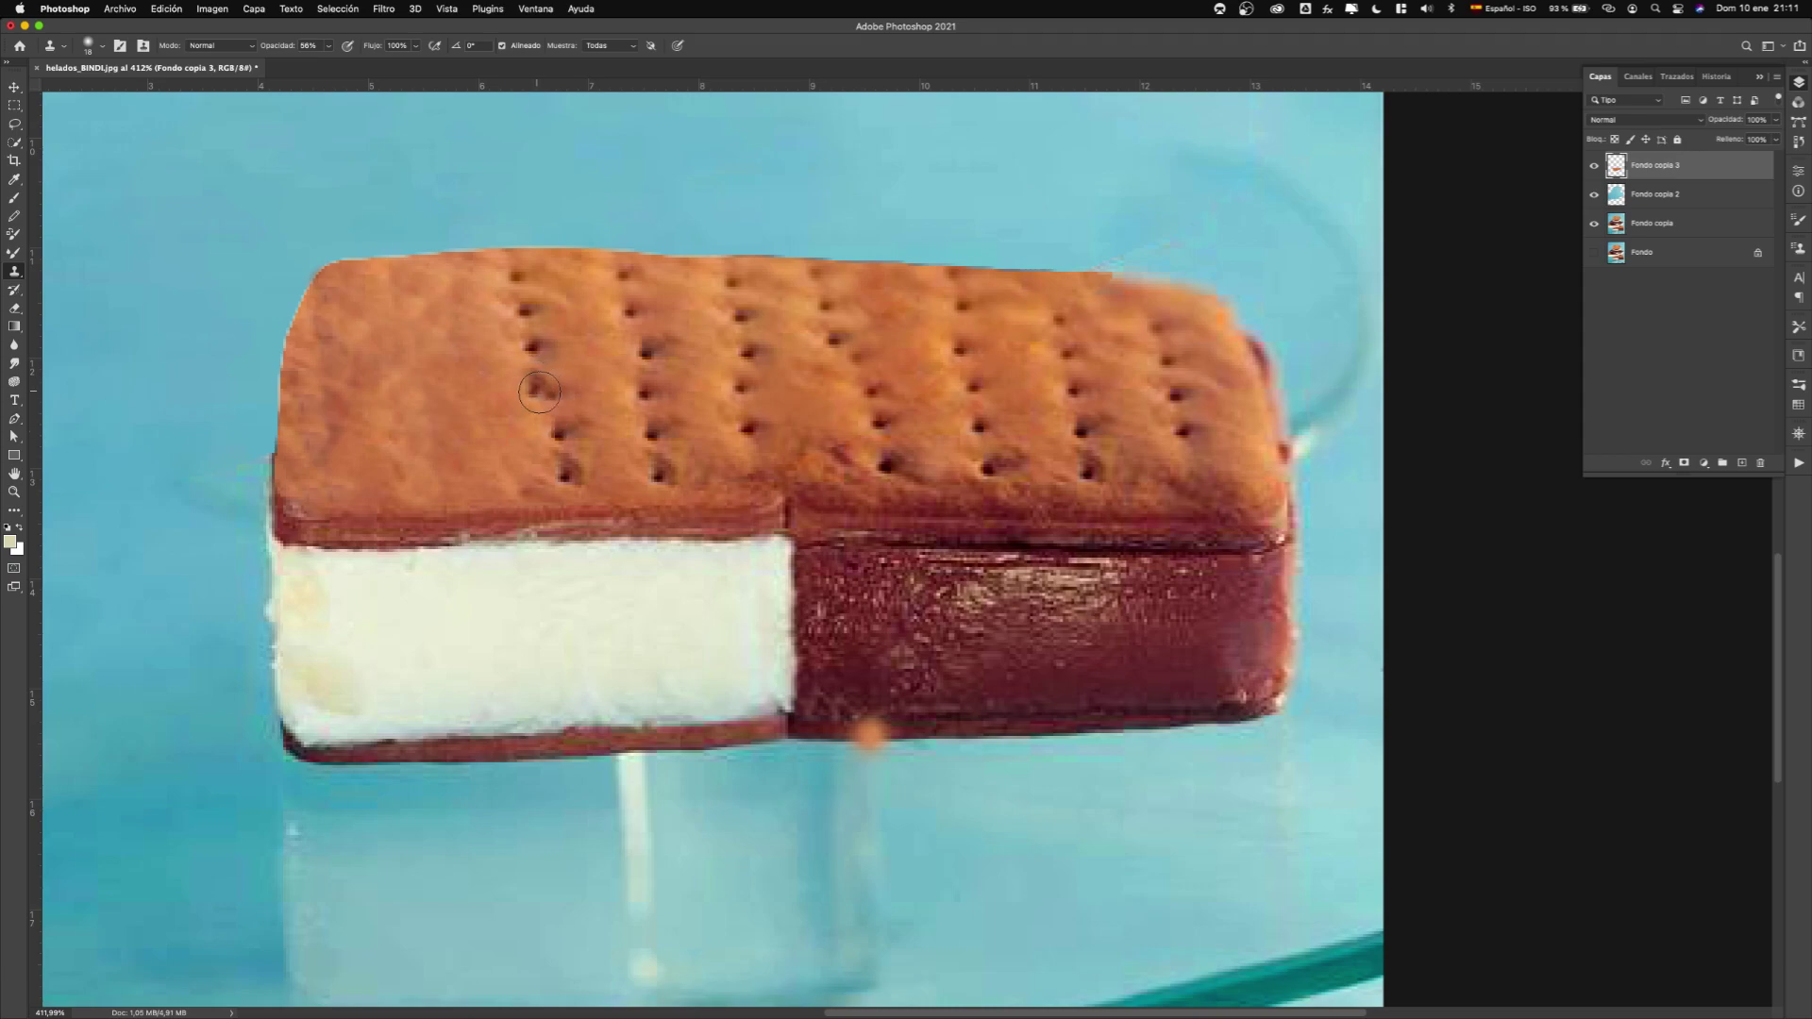
Lasso the leftmost remaining column of holes with a 10 px feather and copy it to a new layer.
click(14, 126)
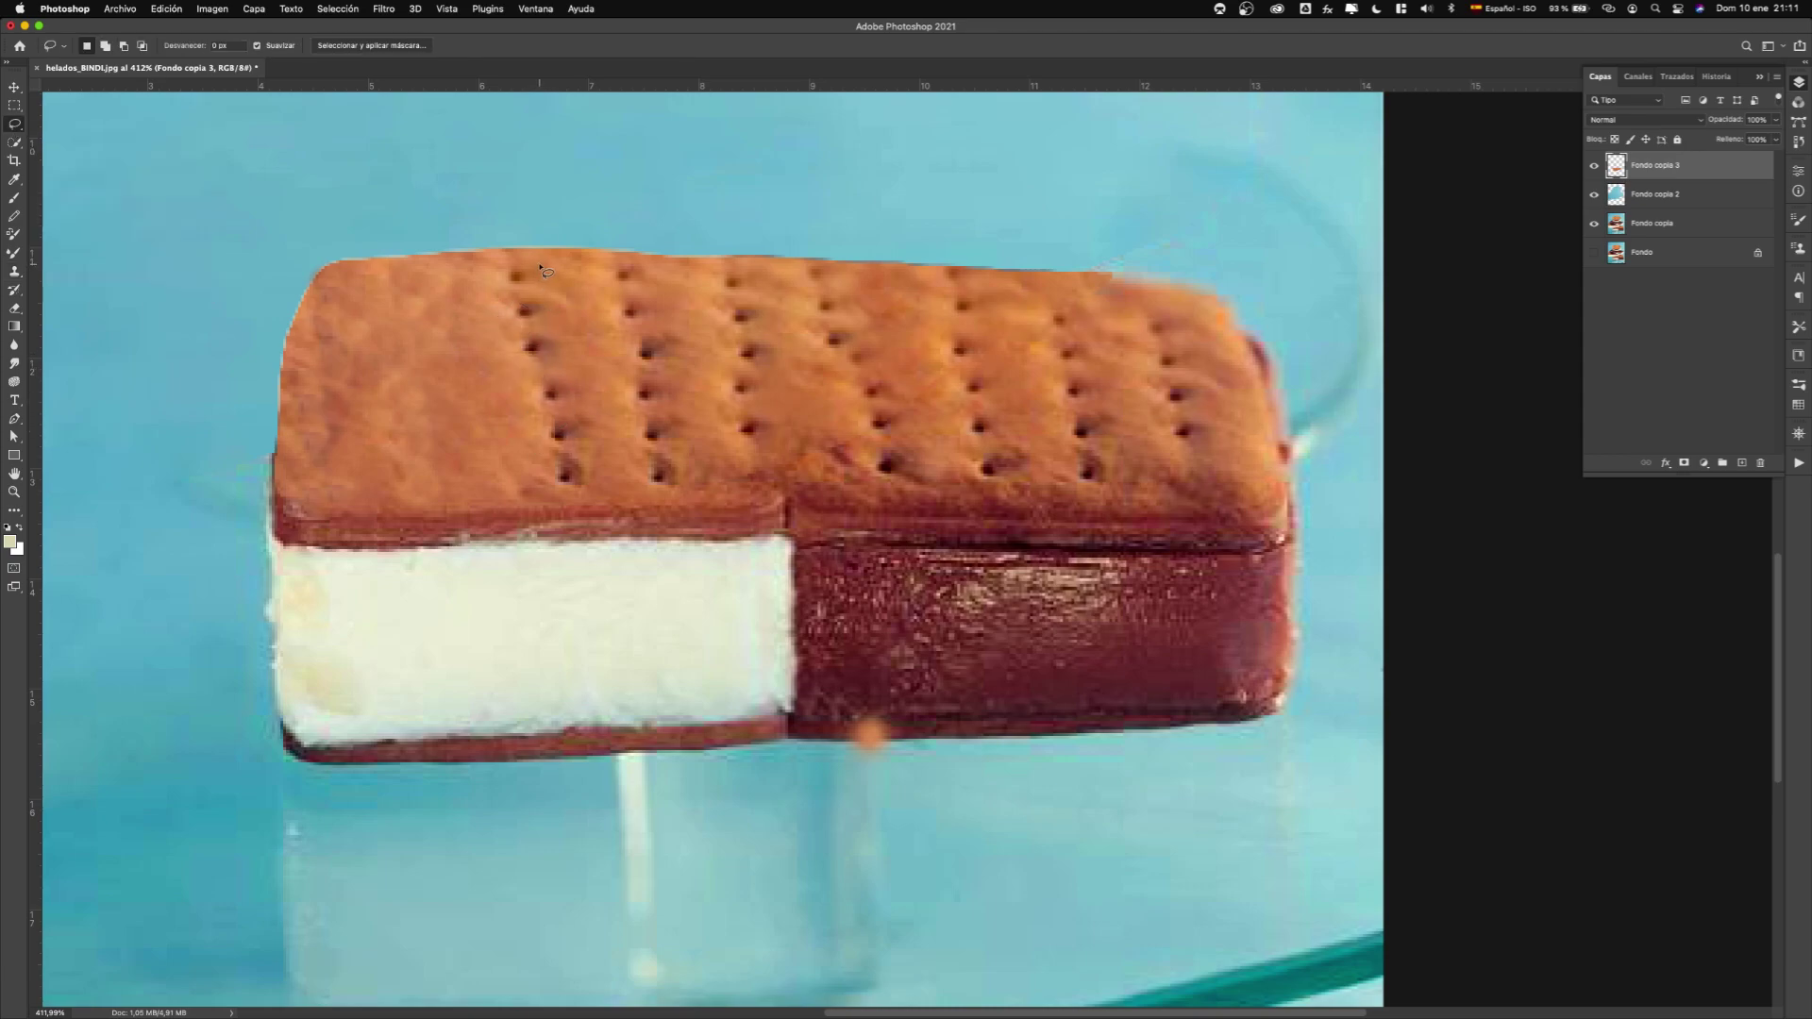
mouse_move(528, 260)
mouse_down()
mouse_move(496, 307)
mouse_move(526, 448)
mouse_up()
click(501, 425)
click(200, 44)
text(10)
mouse_move(555, 272)
mouse_down()
mouse_move(489, 291)
mouse_move(534, 492)
mouse_move(560, 499)
mouse_move(592, 495)
mouse_move(605, 465)
mouse_move(555, 273)
mouse_up()
key(super+j)
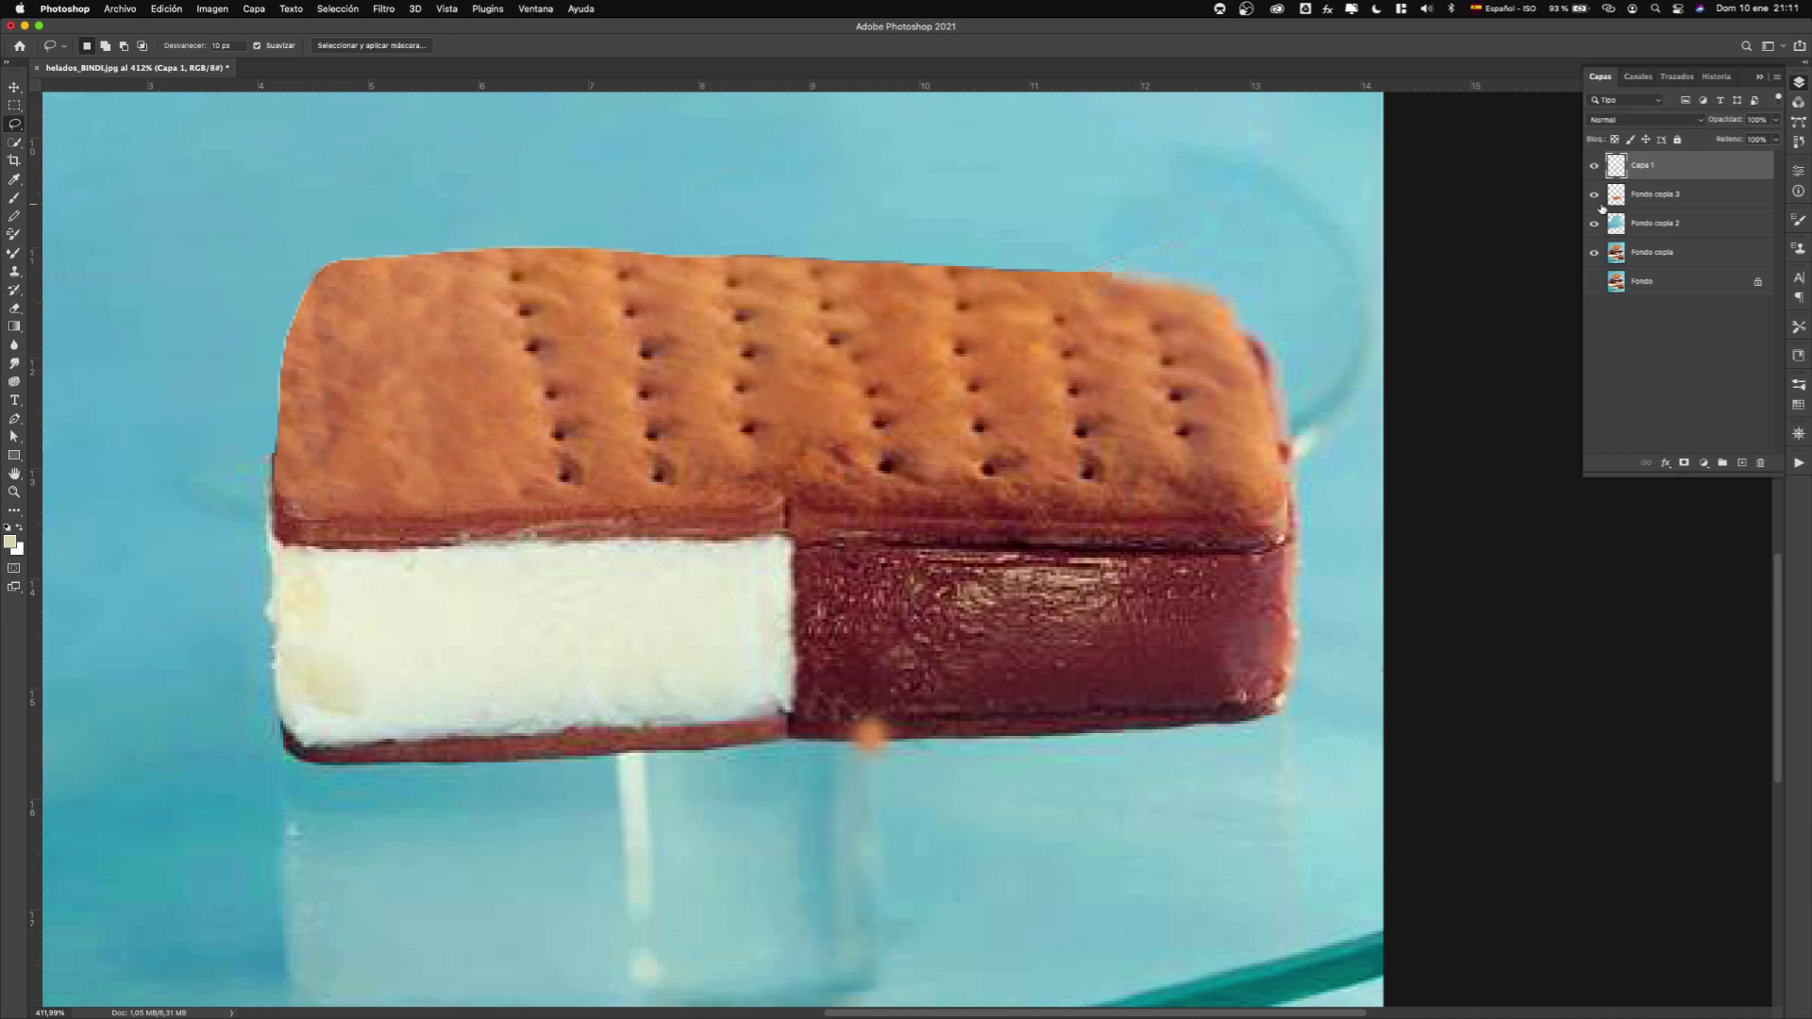
Inspect the copied hole column with the other layers hidden, and delete its layer, Capa 1.
drag(1594, 194, 1579, 273)
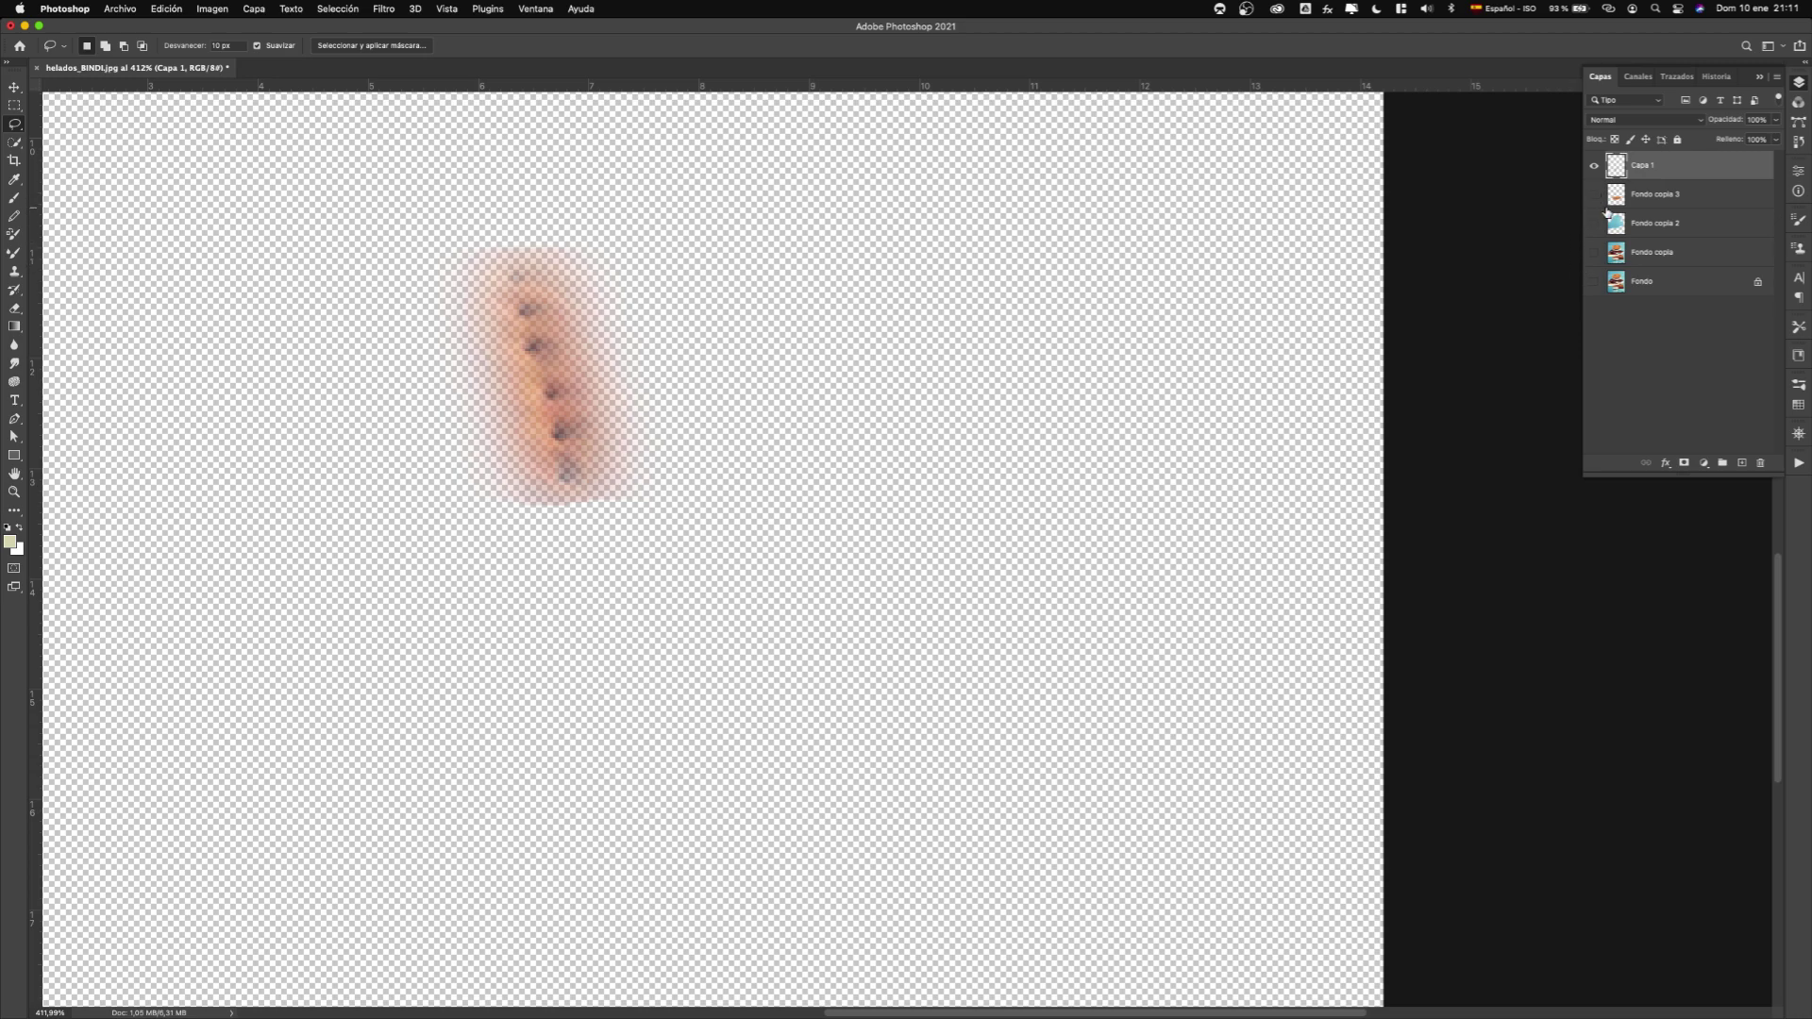
key(super+z)
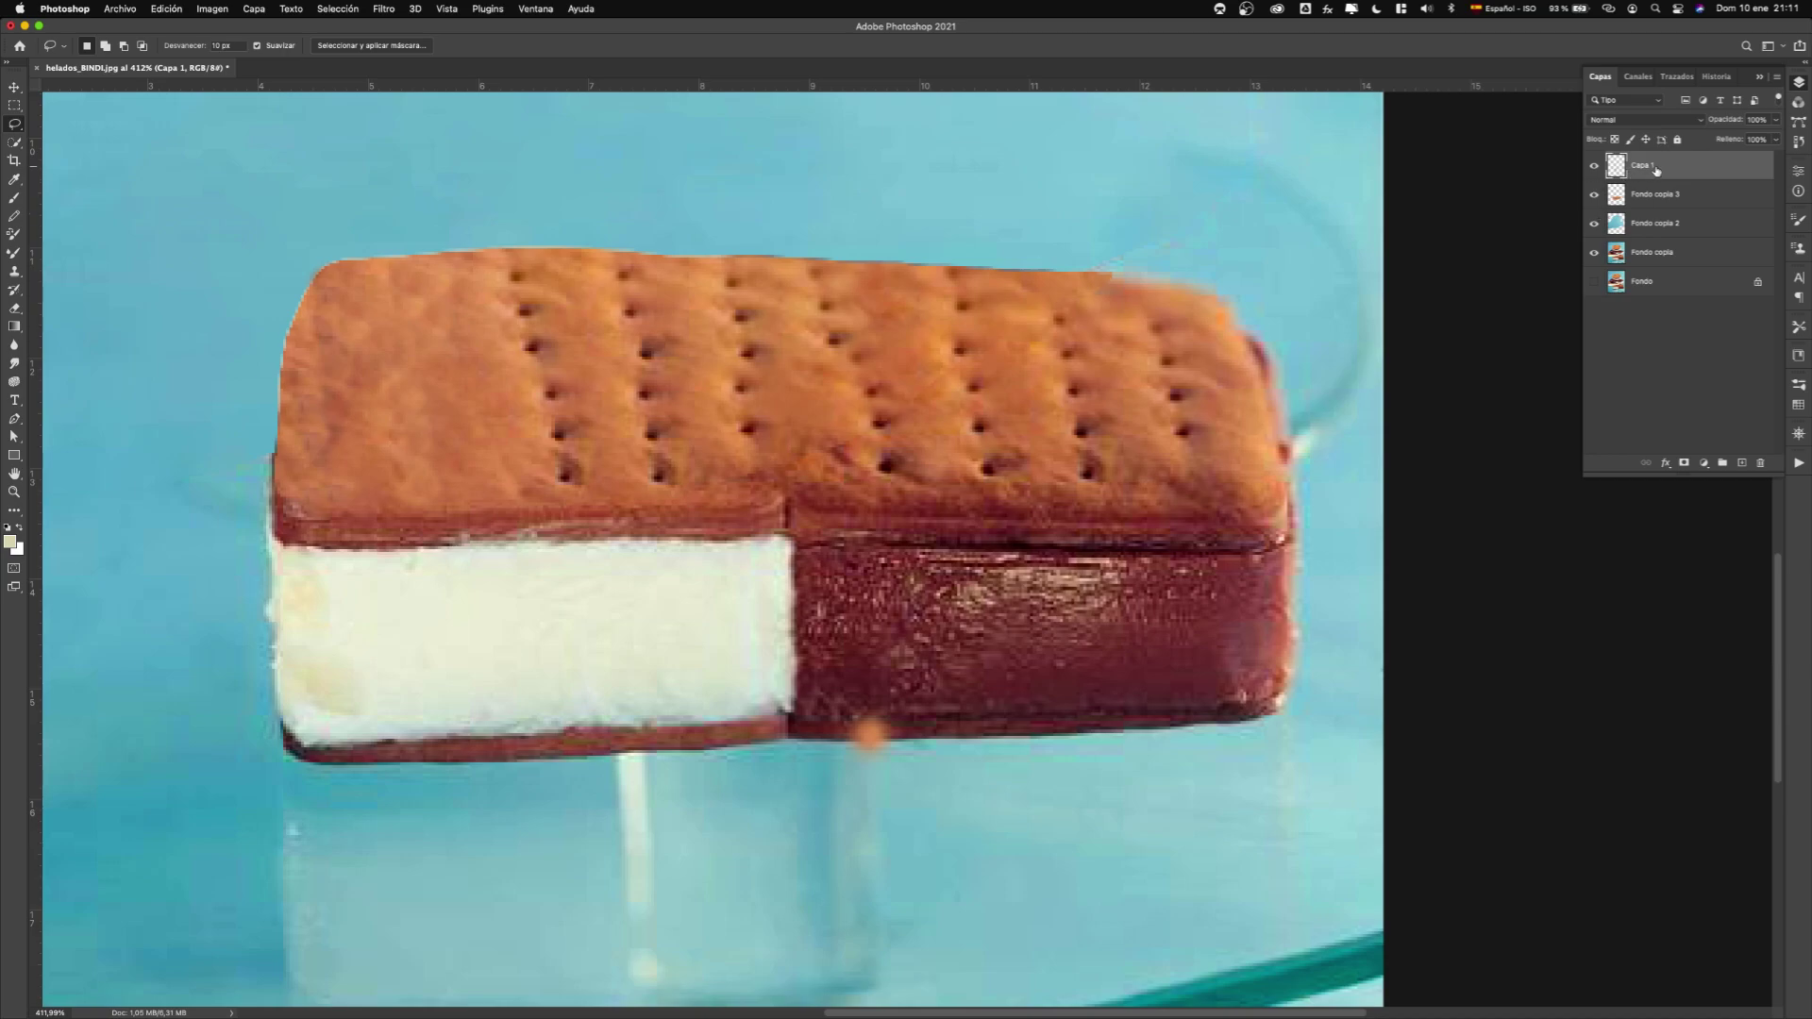
click(1759, 467)
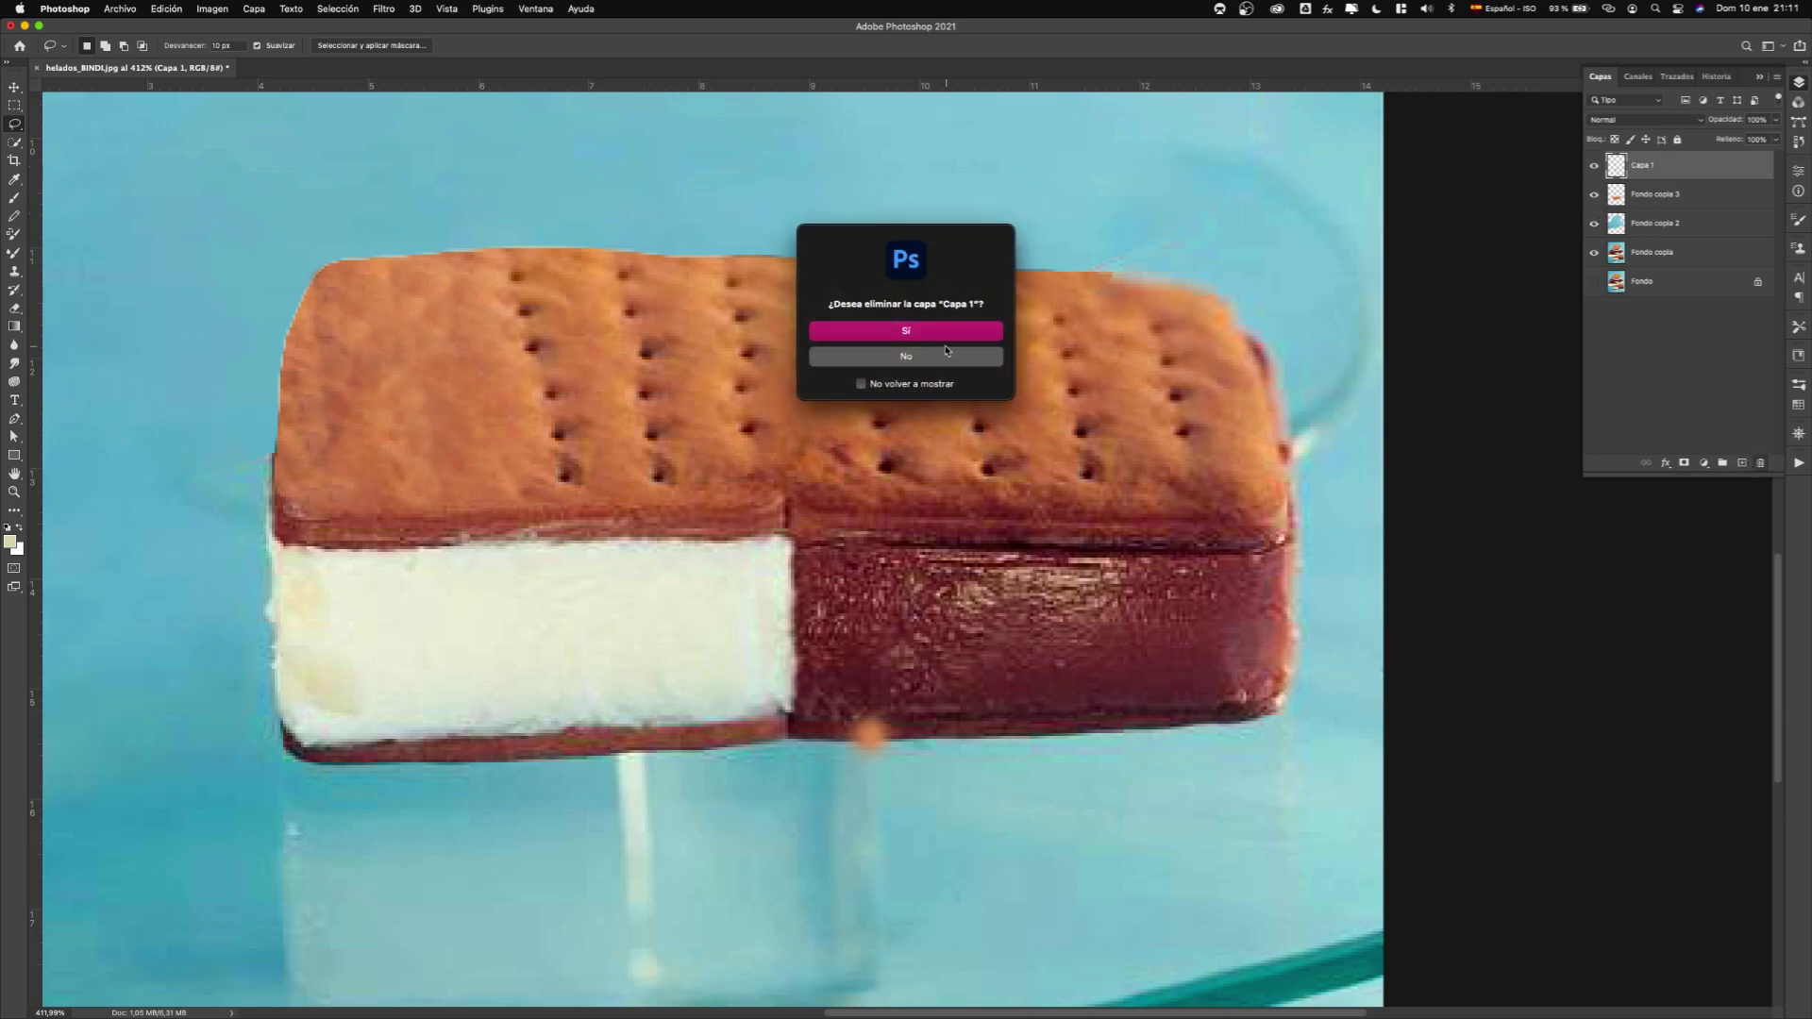
click(933, 331)
Set the Lasso feather to 5 px, outline the leftmost hole column again, and copy it to a new layer.
right_click(458, 368)
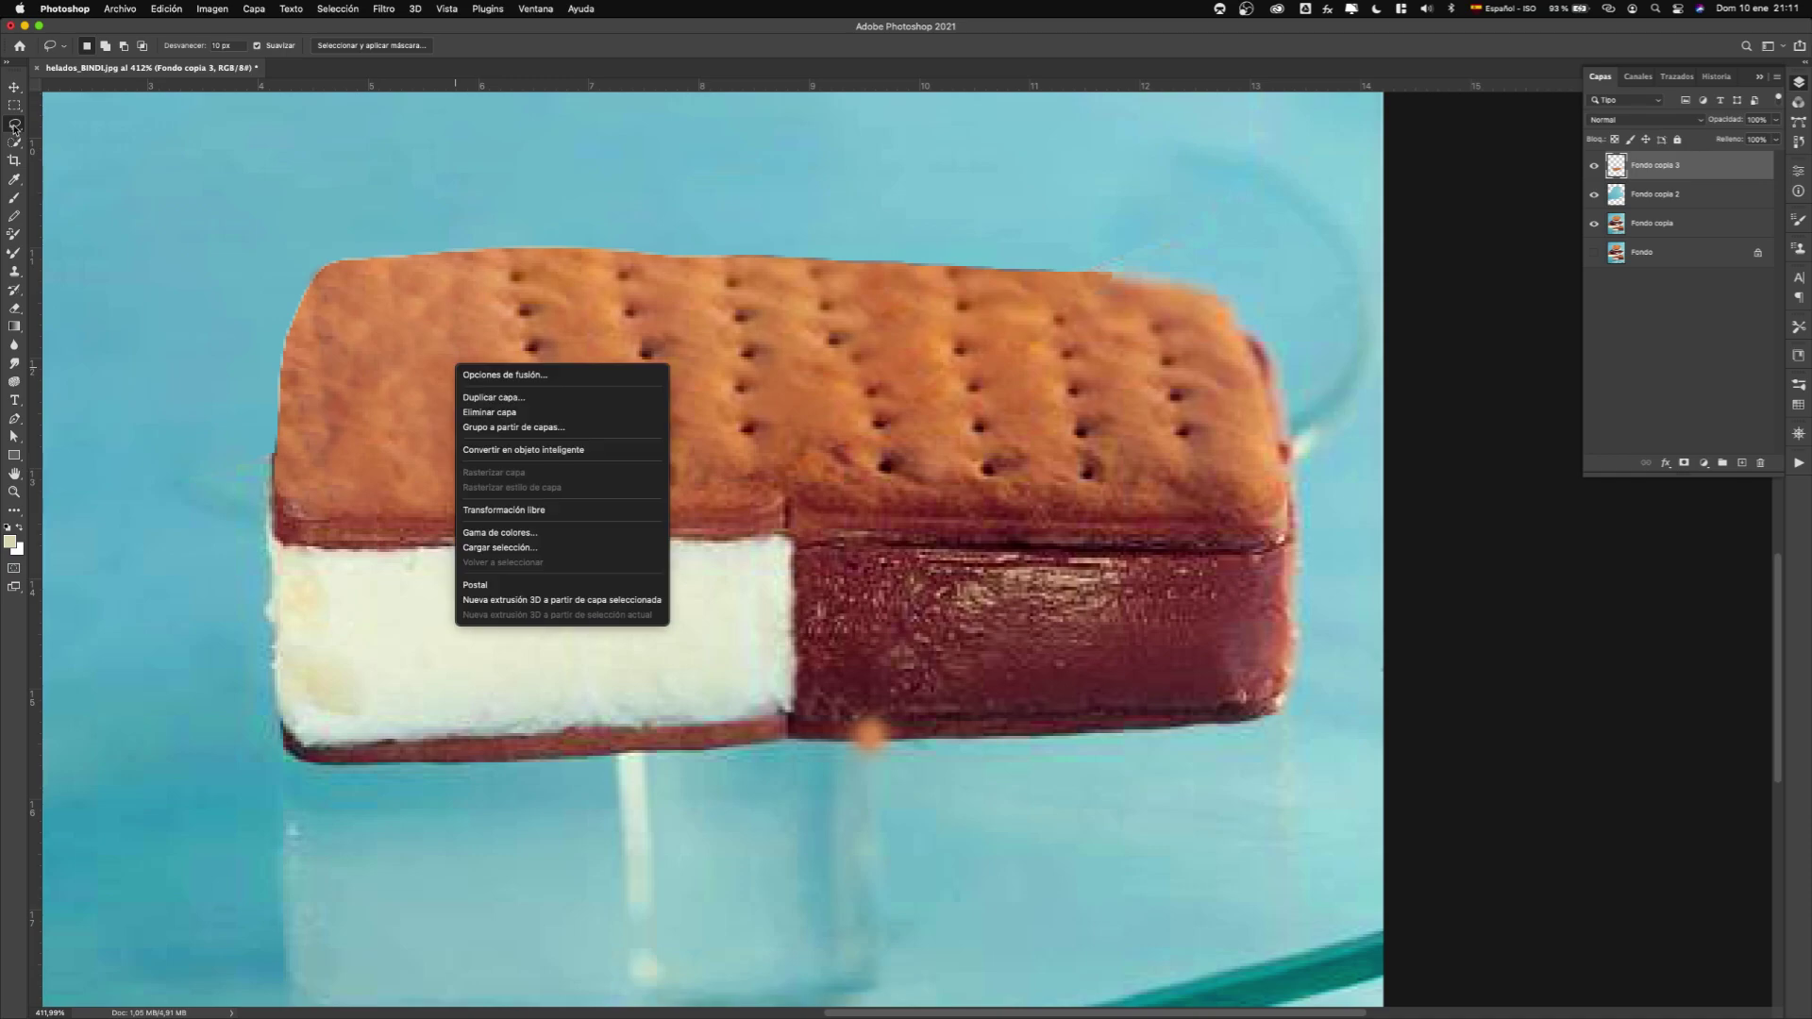
click(238, 47)
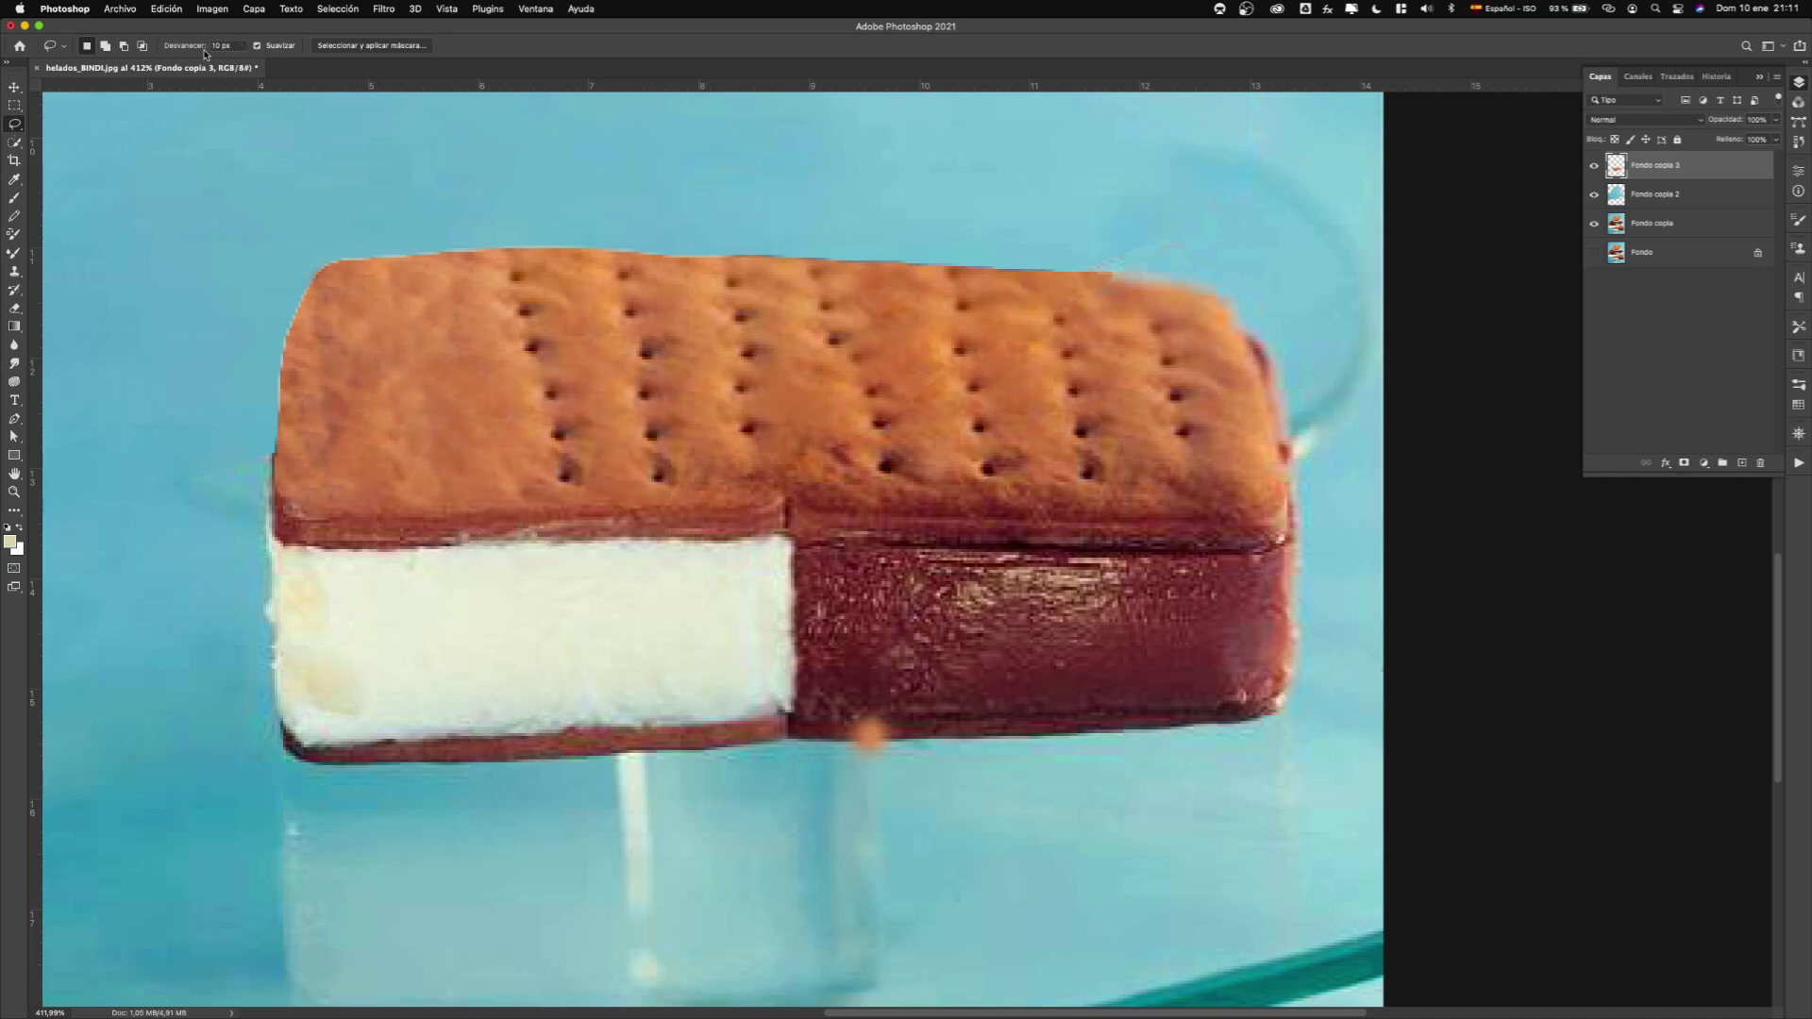
double_click(232, 44)
text(5)
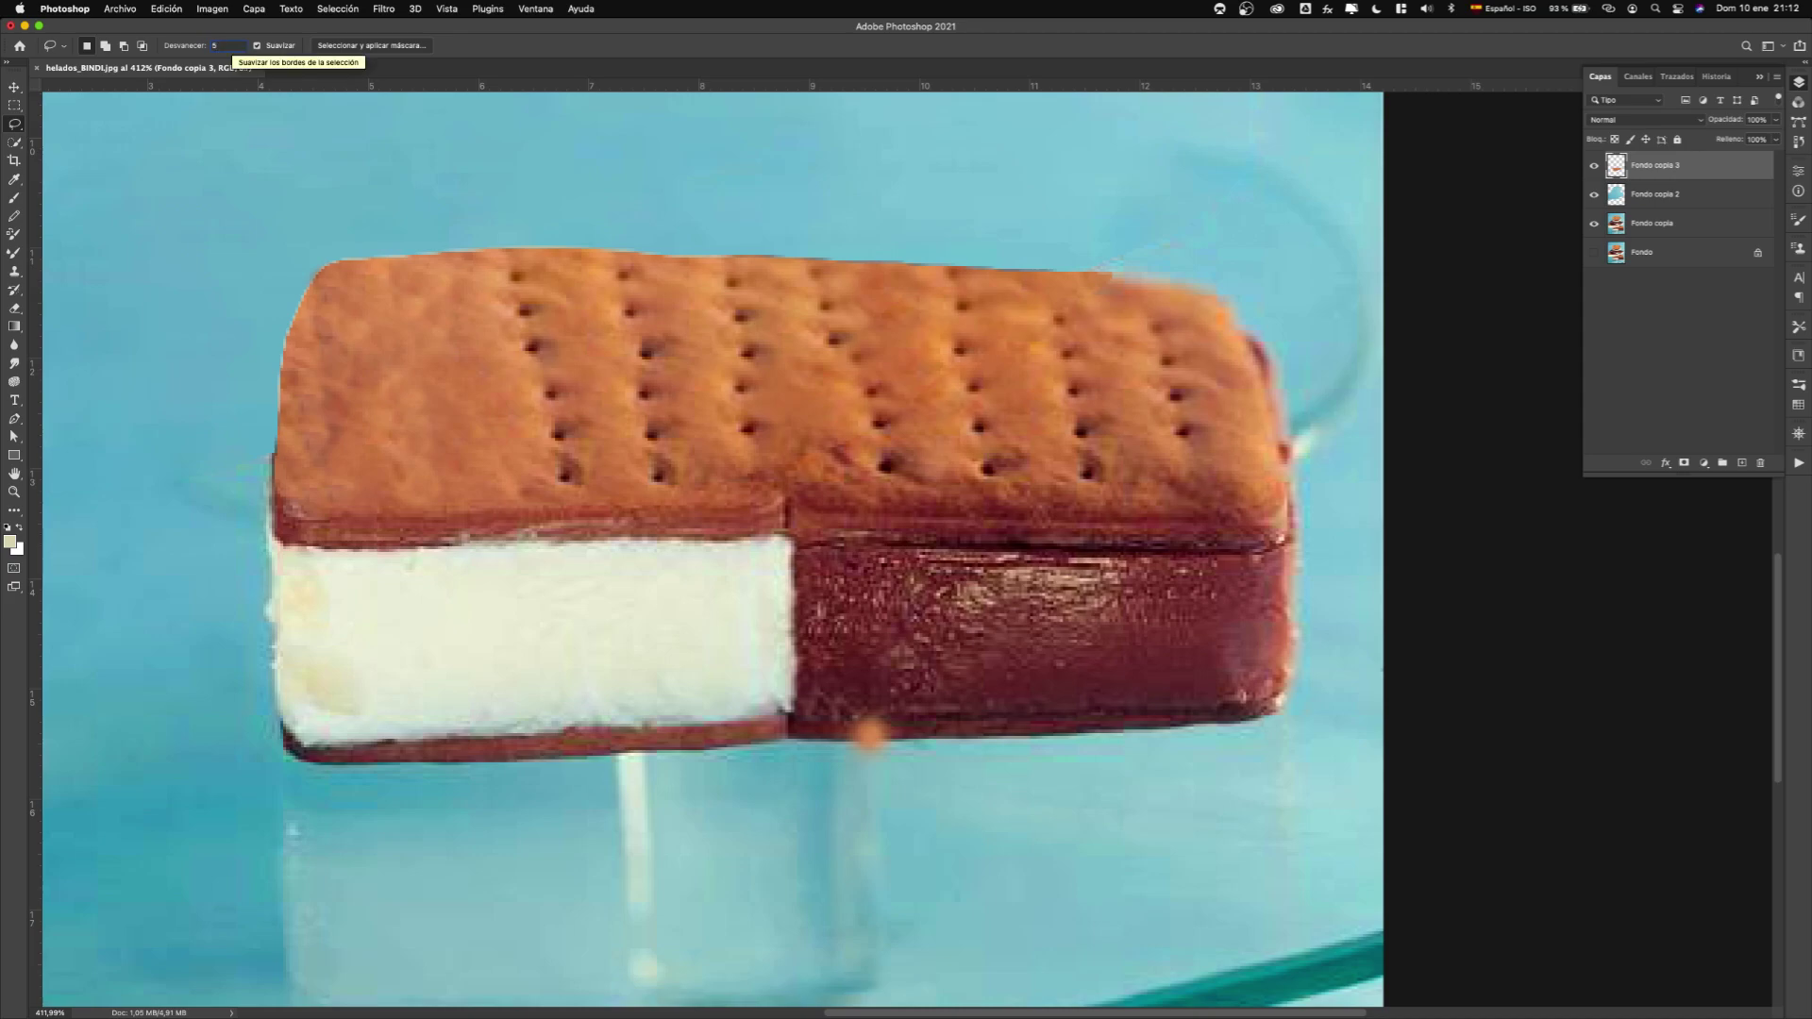
key(Return)
mouse_move(567, 298)
mouse_down()
mouse_move(552, 257)
mouse_move(509, 259)
mouse_move(482, 300)
mouse_move(517, 460)
mouse_move(534, 487)
mouse_move(595, 498)
mouse_move(609, 401)
mouse_move(570, 302)
mouse_up()
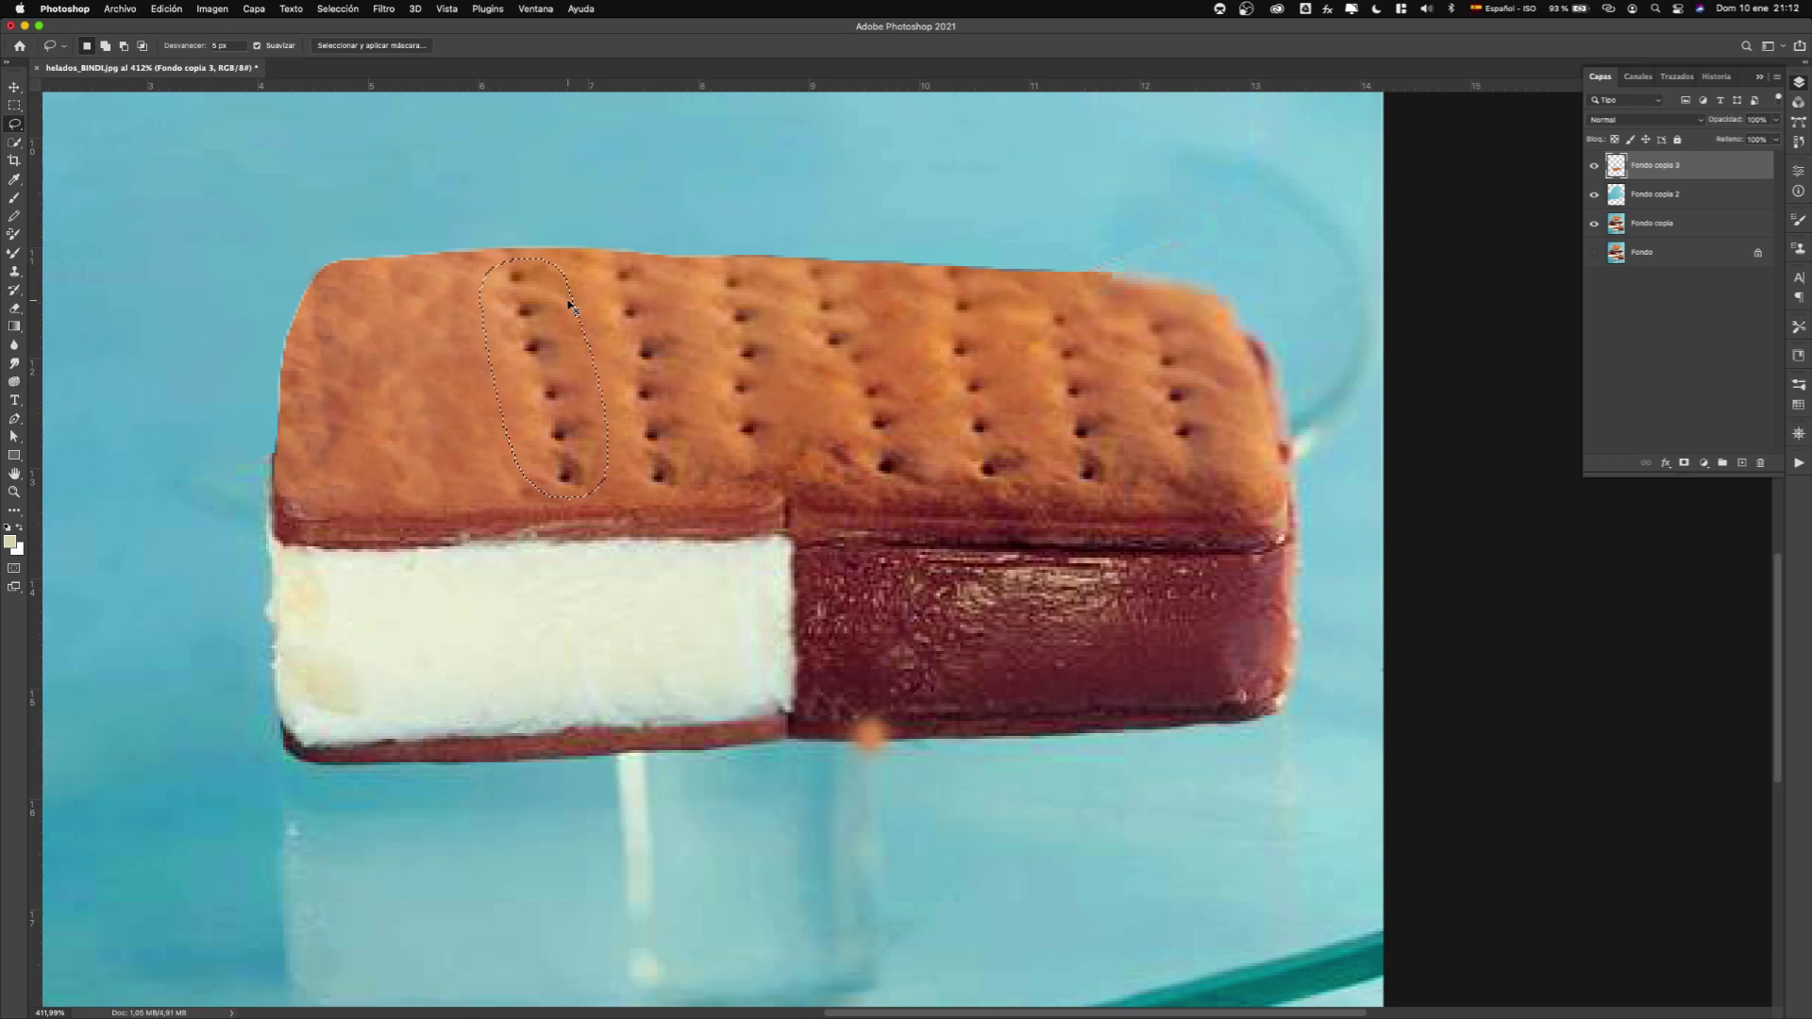
key(super+j)
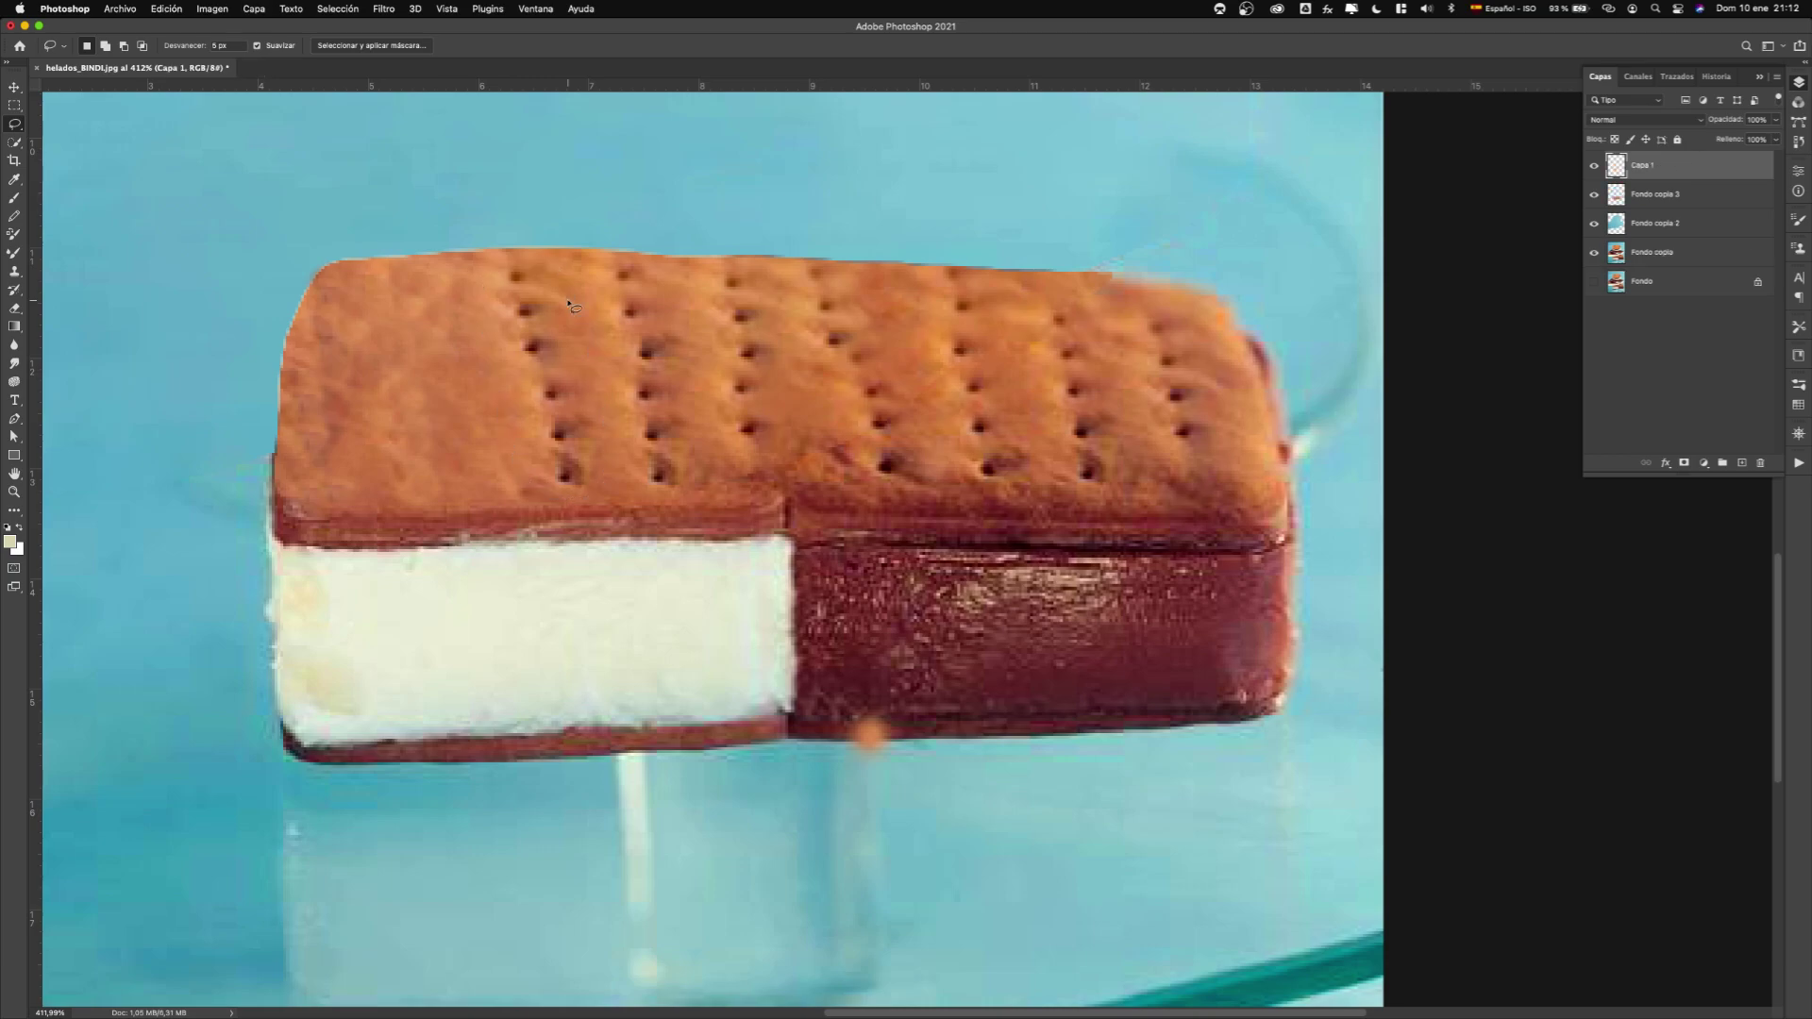
Check the copied hole column on its own, and rotate it about 9° clockwise.
drag(1595, 194, 1594, 252)
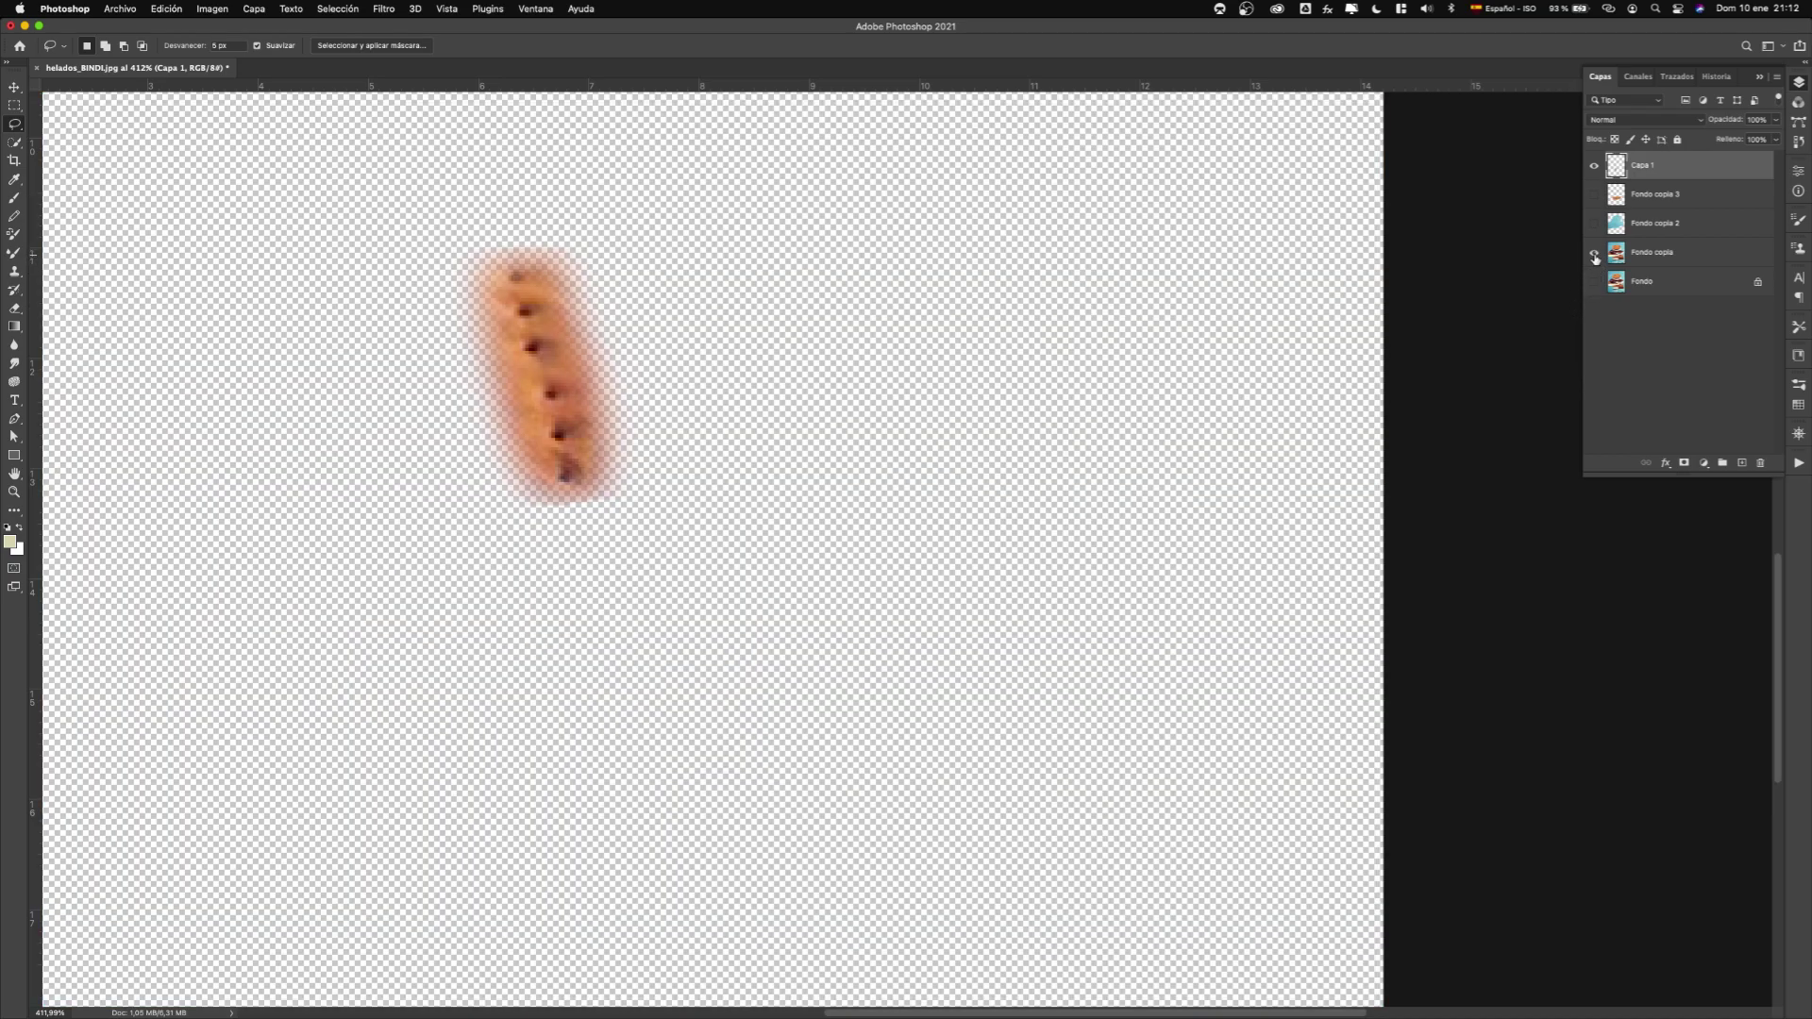
click(1595, 195)
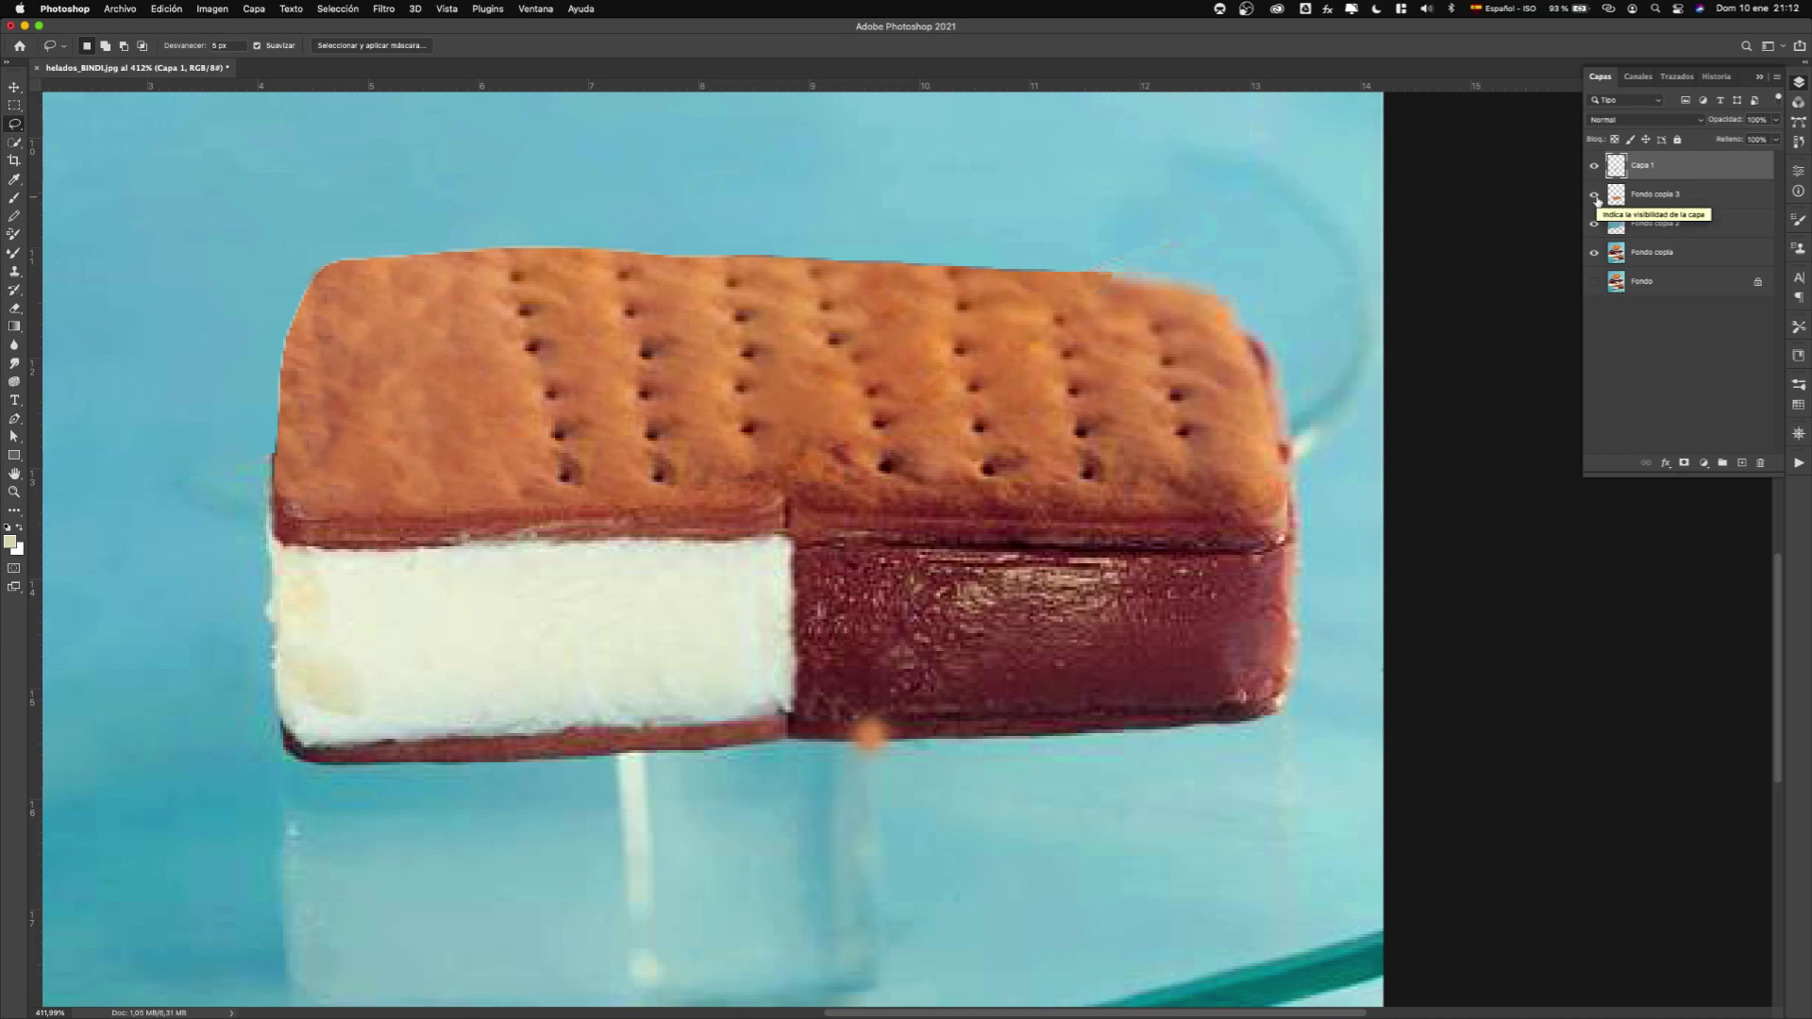
key(super+t)
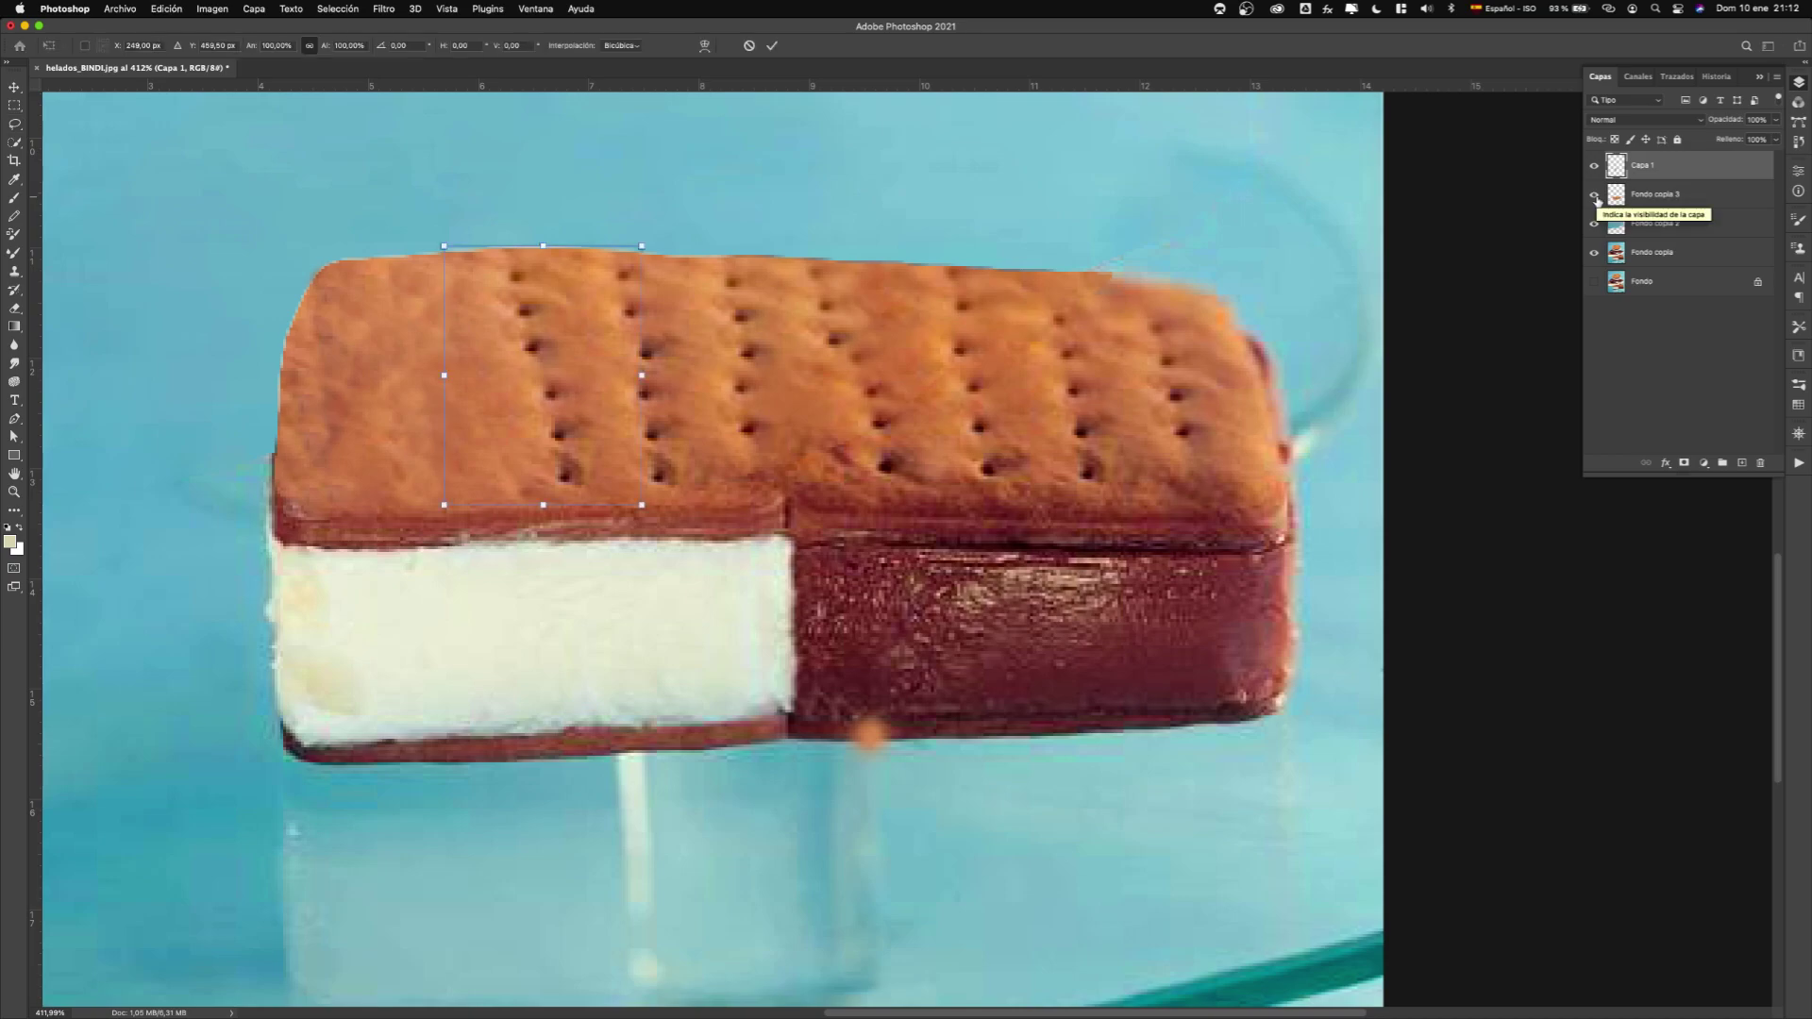
drag(647, 514, 632, 530)
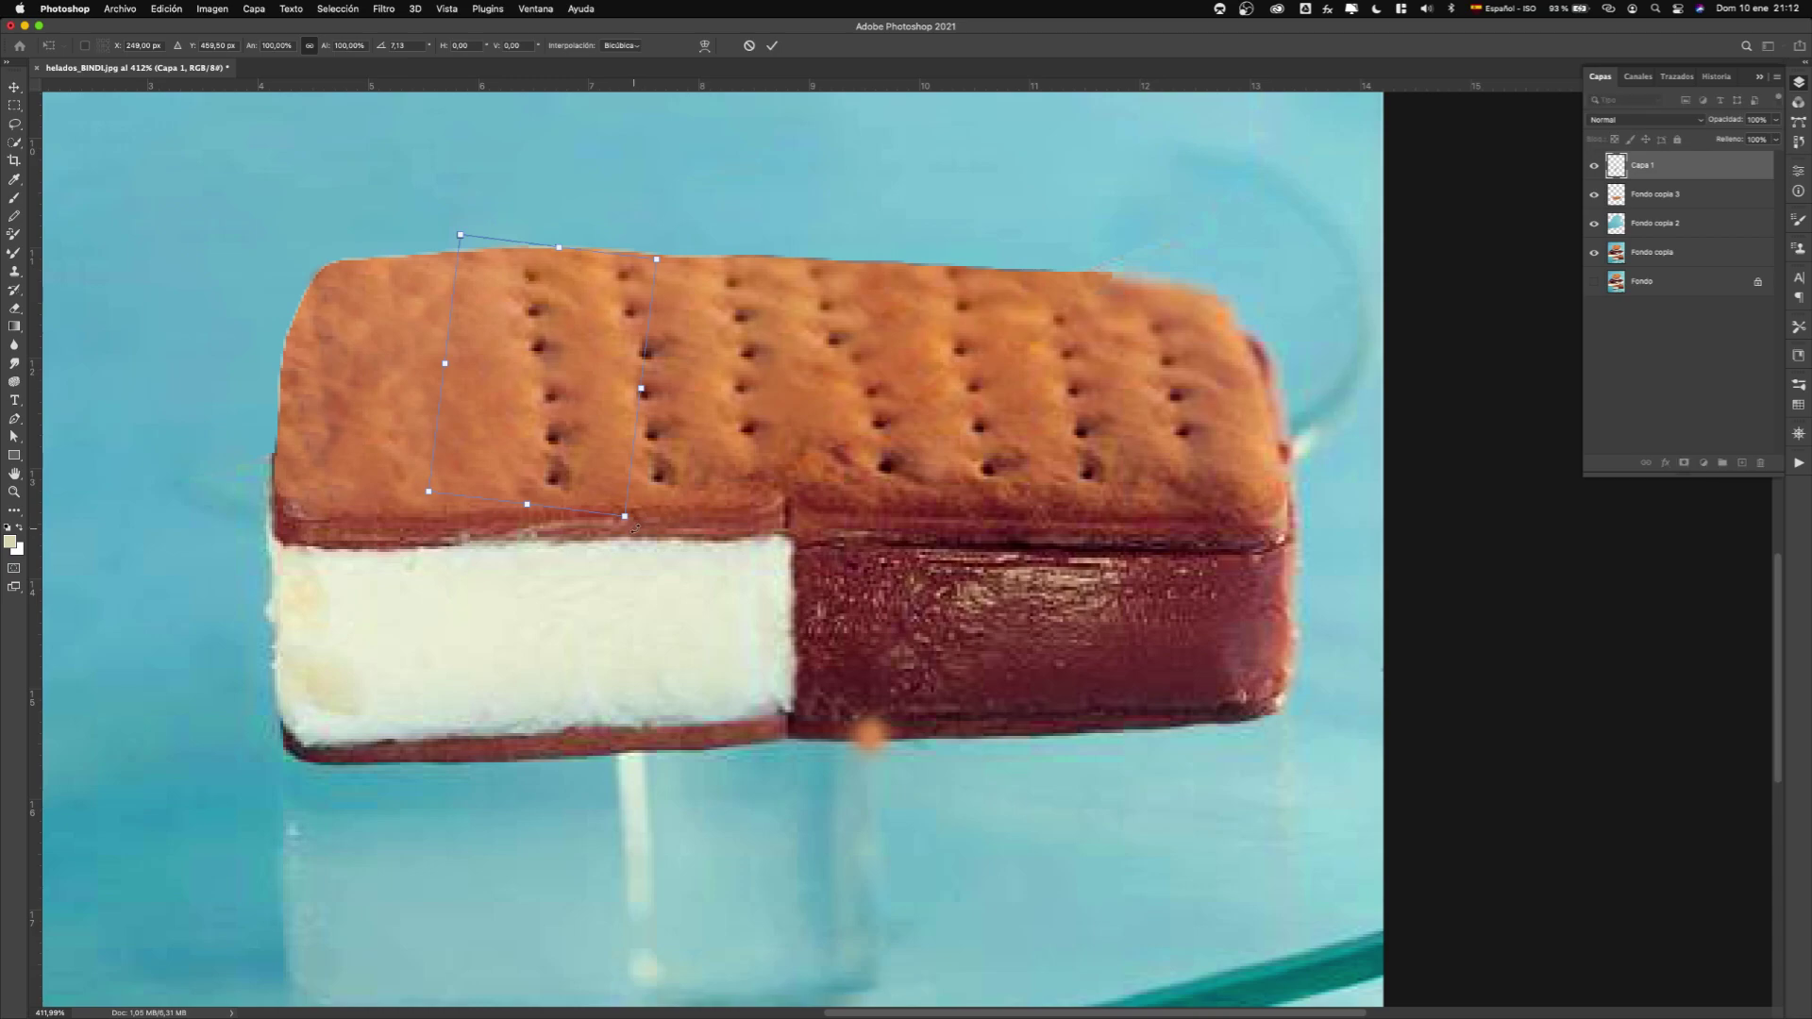
drag(632, 530, 628, 533)
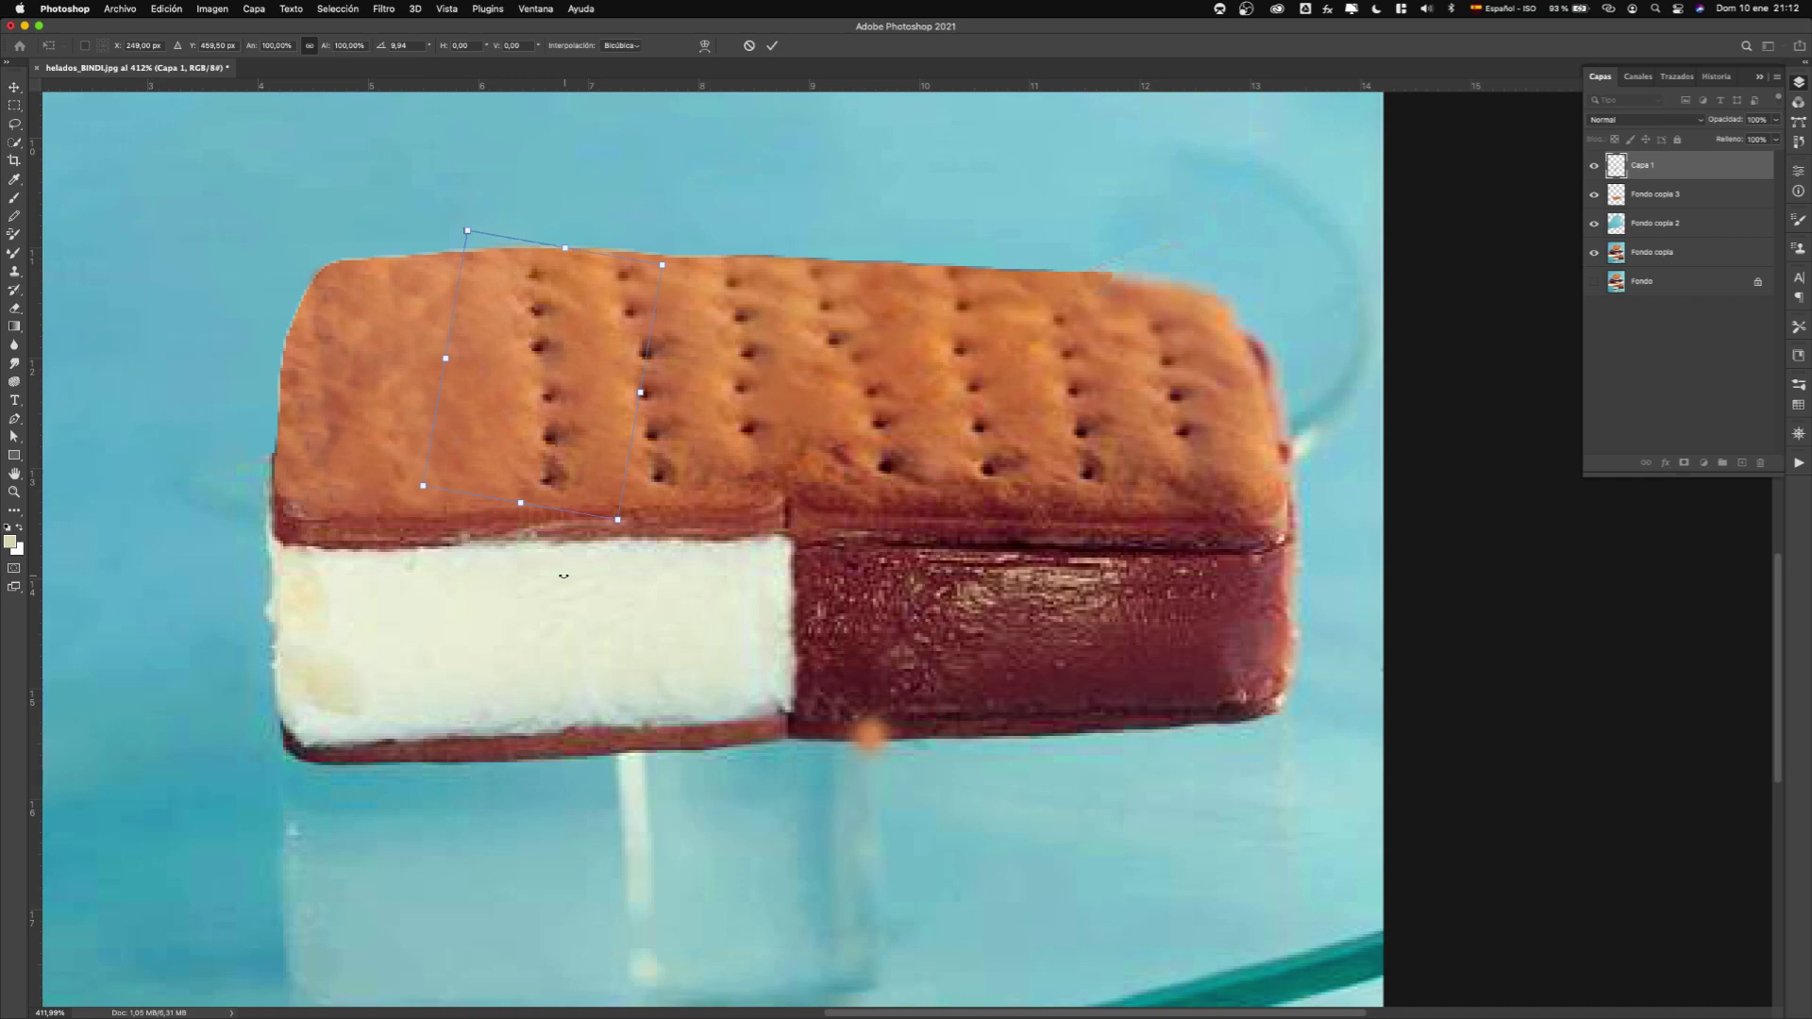
key(Return)
key(l)
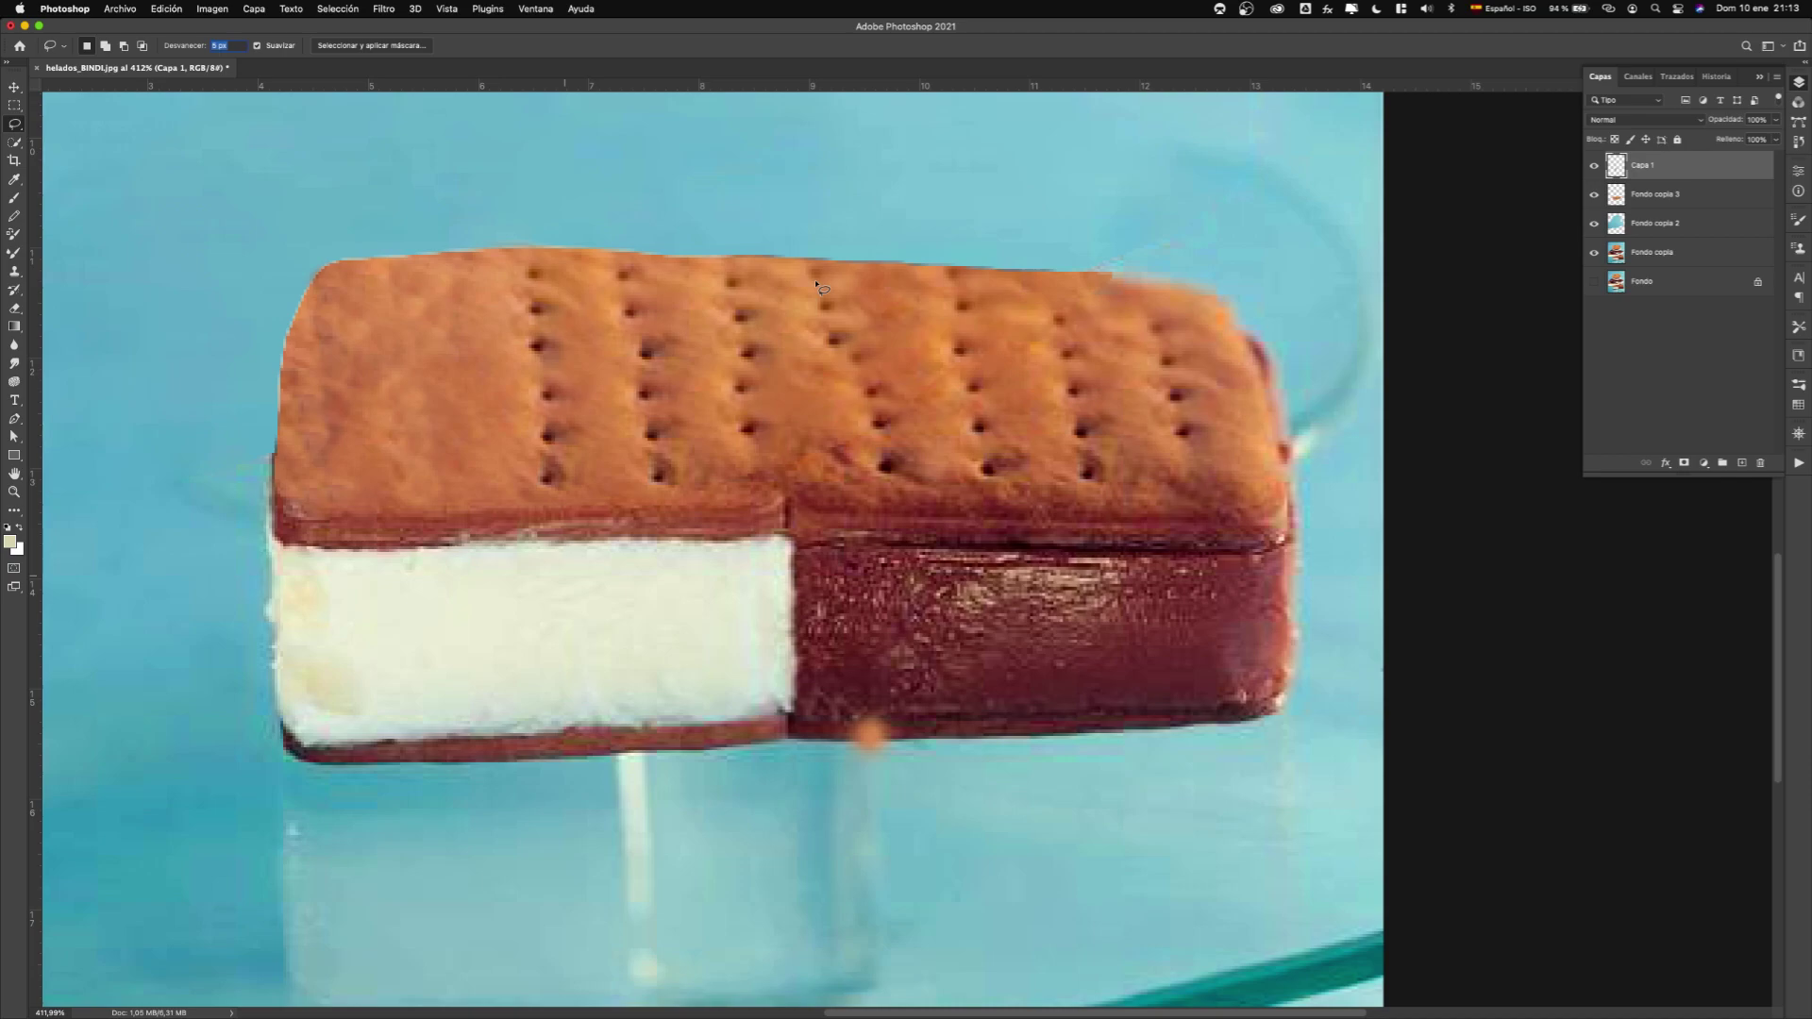
Lower the Eraser opacity to about 26%, shrink its brush, and soften the cookie's hard upper edge on the Fondo copia 3 layer.
click(14, 309)
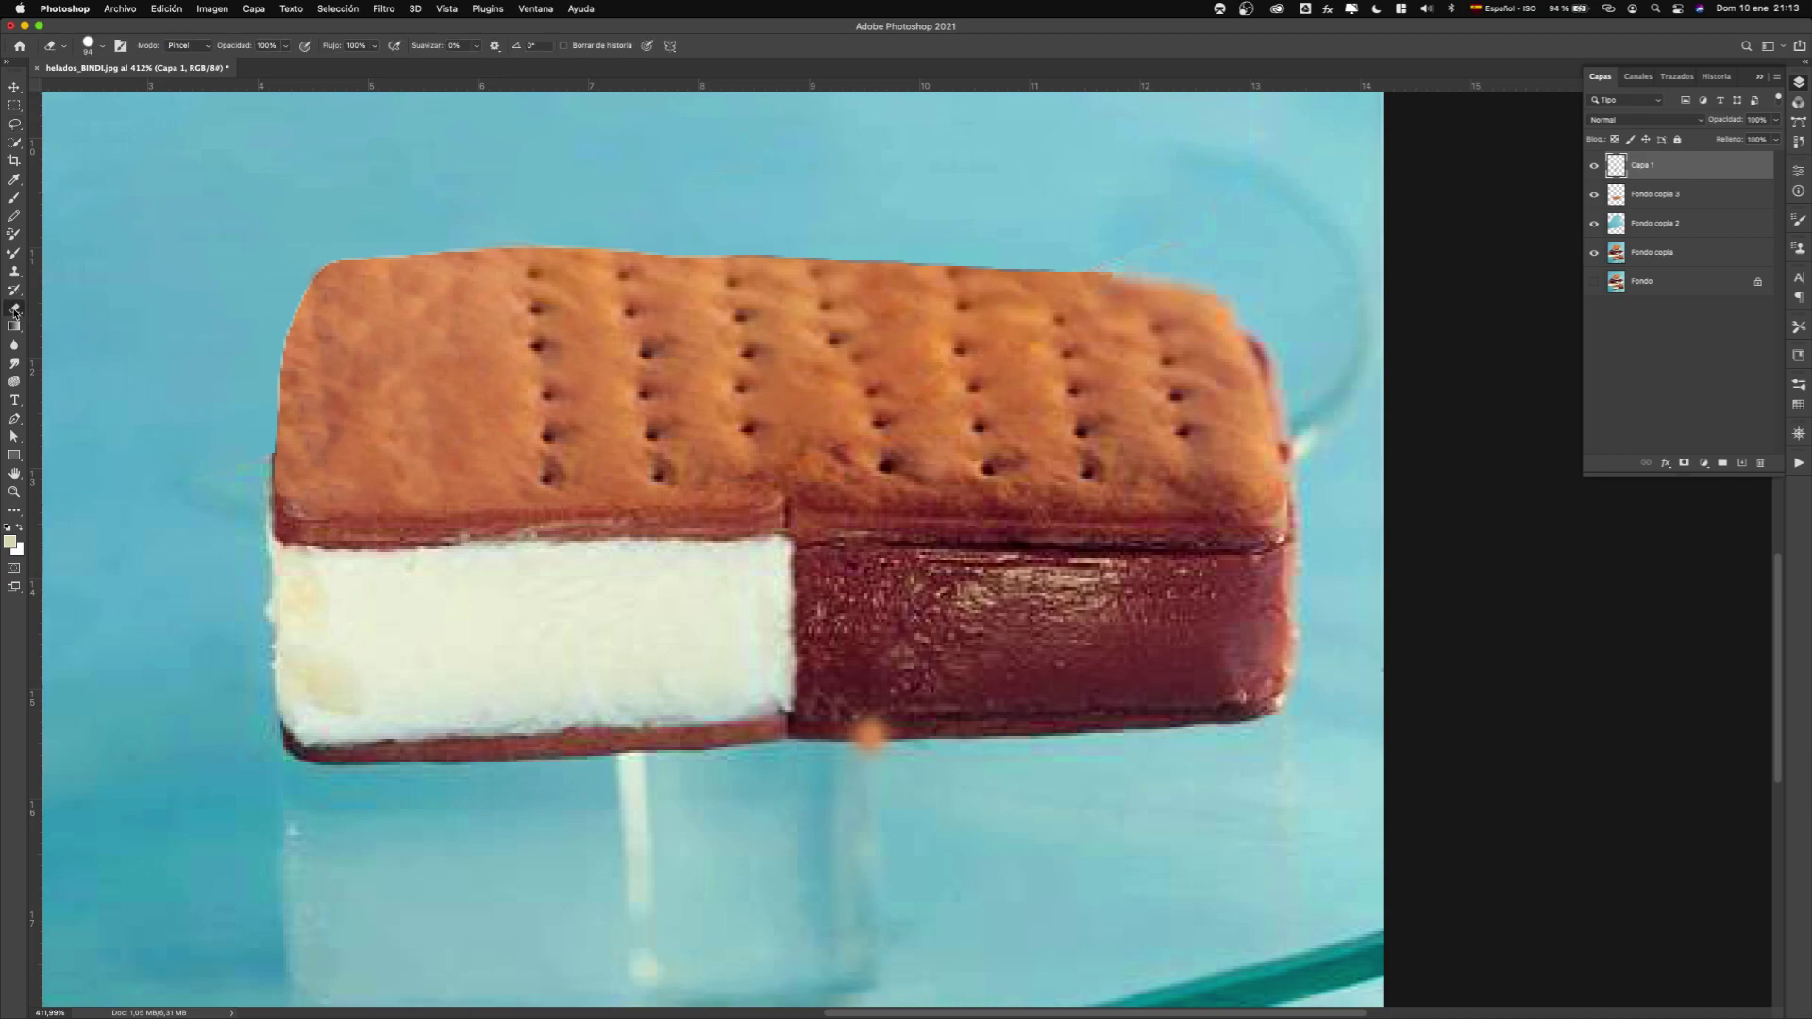
click(285, 45)
drag(280, 67, 238, 75)
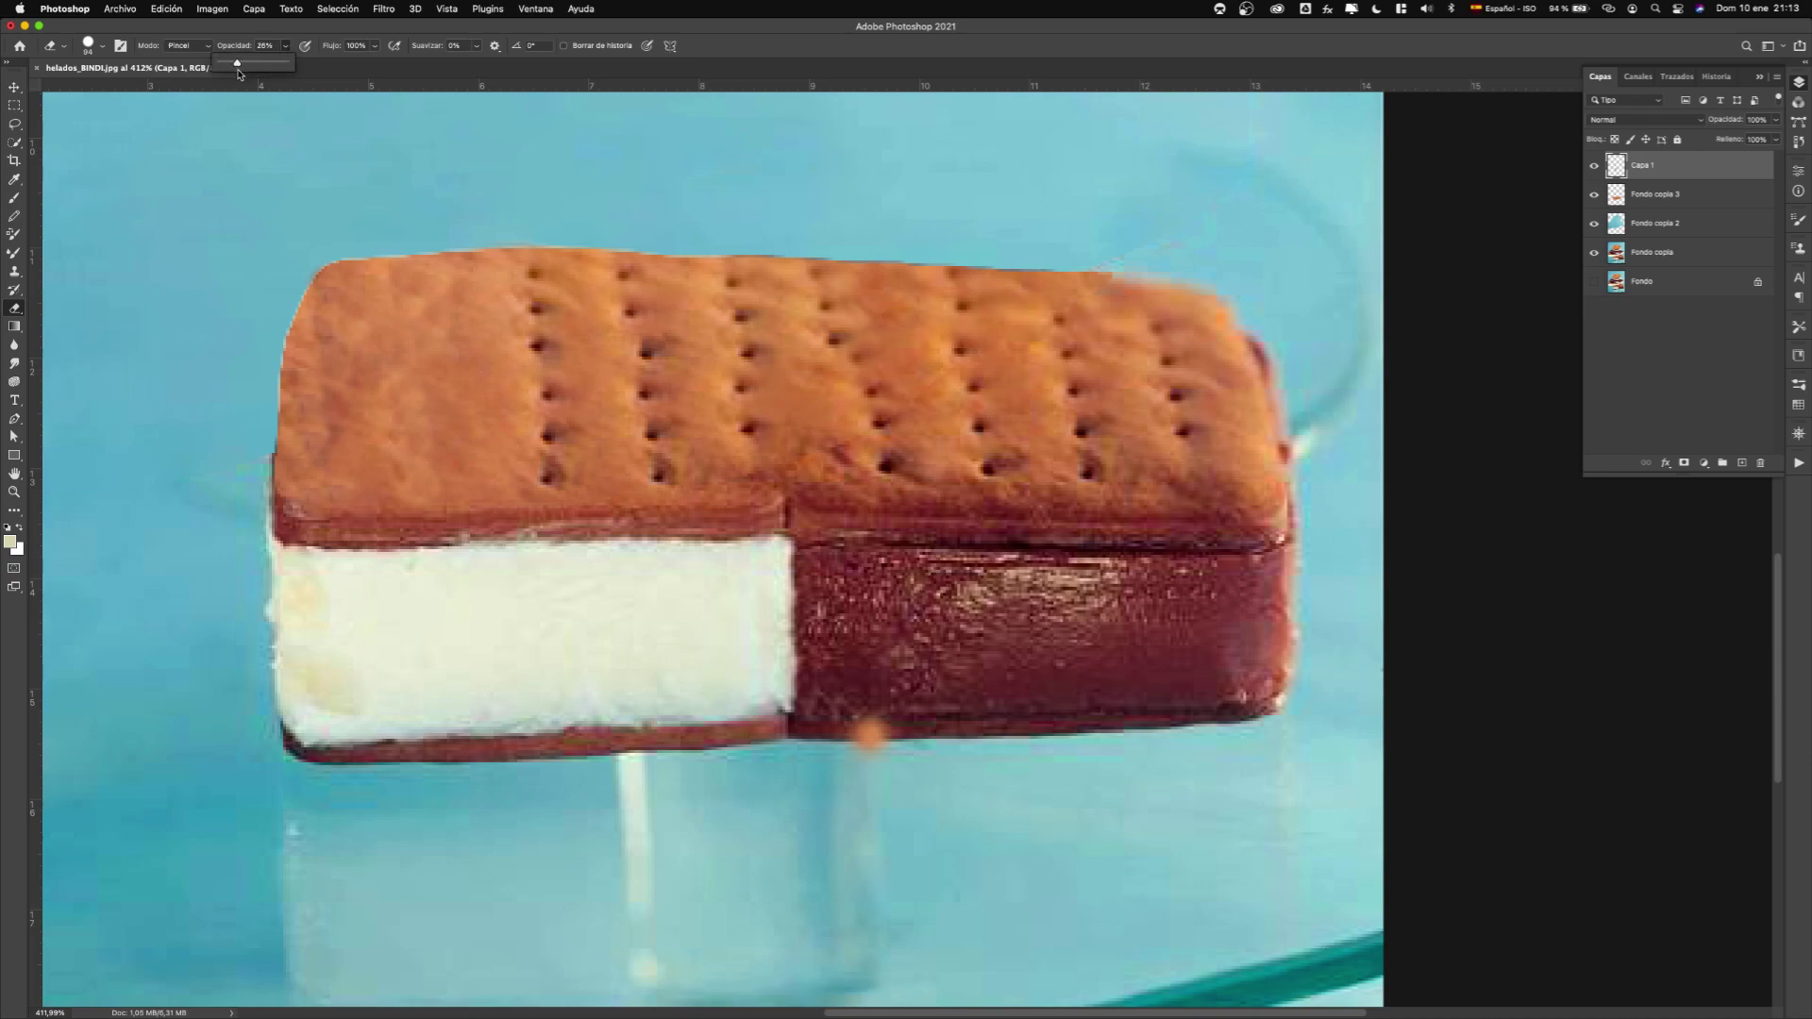
scroll(906, 208, up, 5)
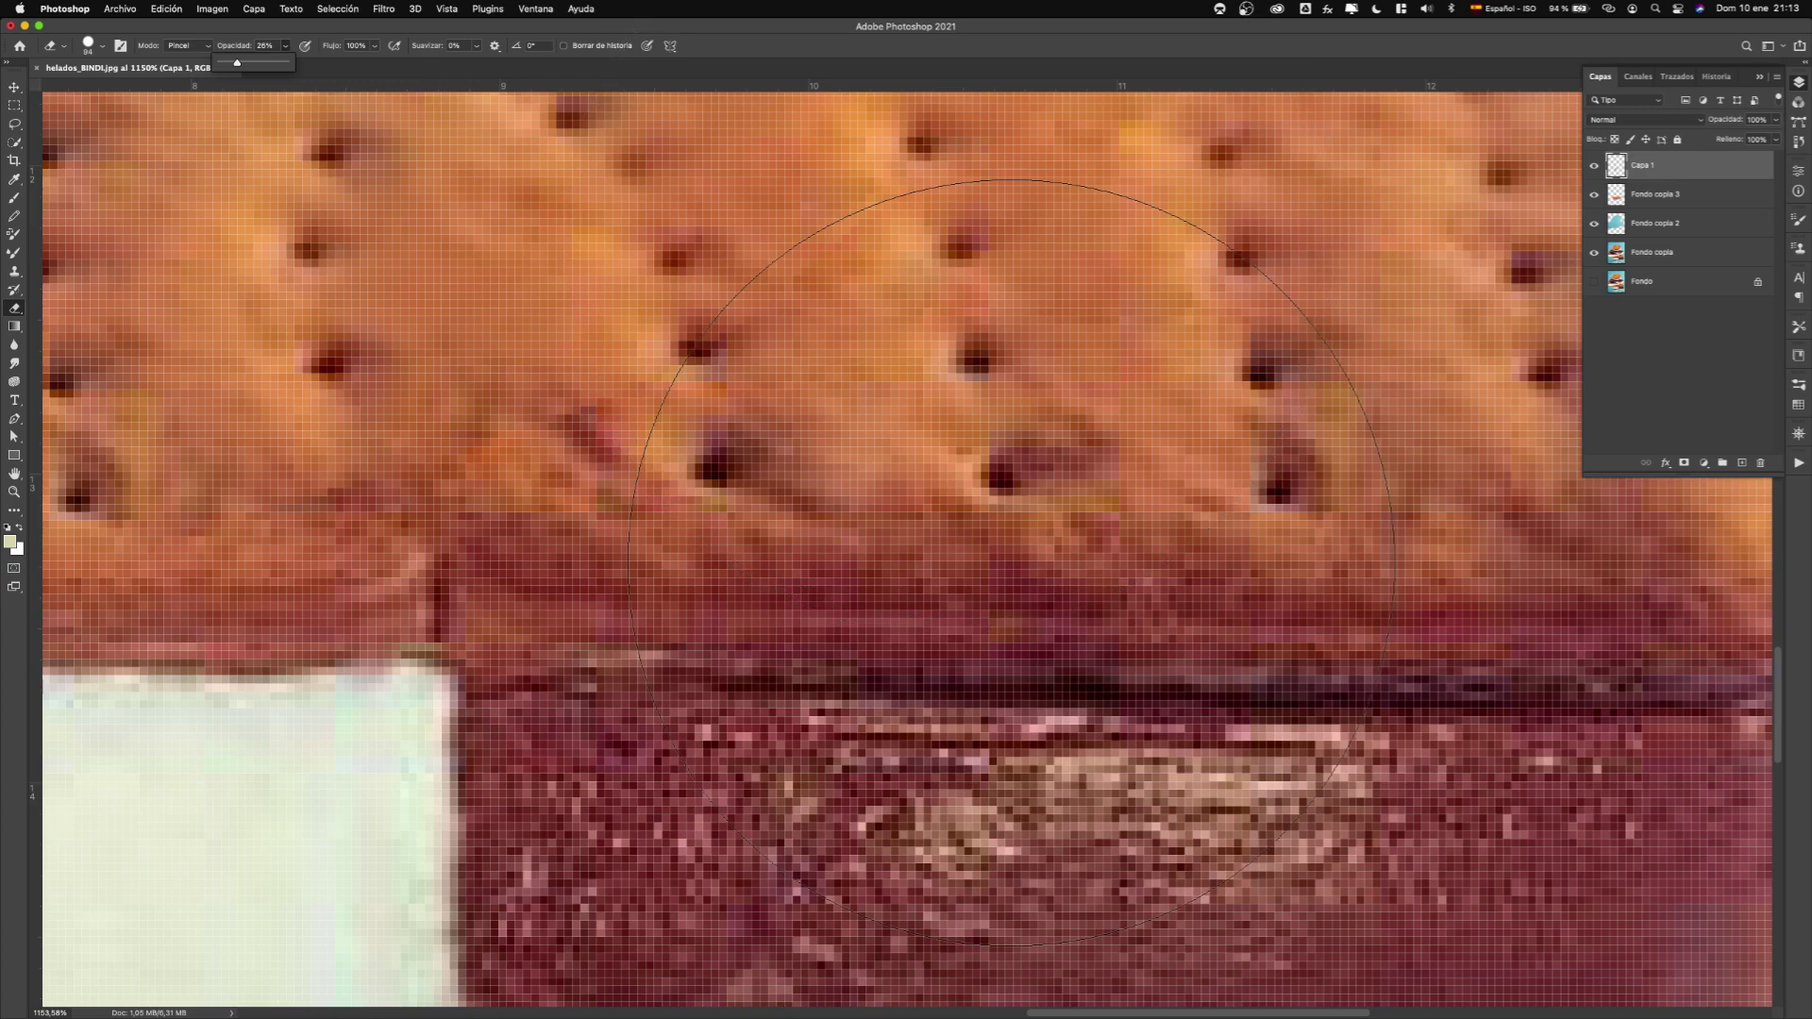
scroll(1010, 561, down, 10)
scroll(1011, 562, up, 8)
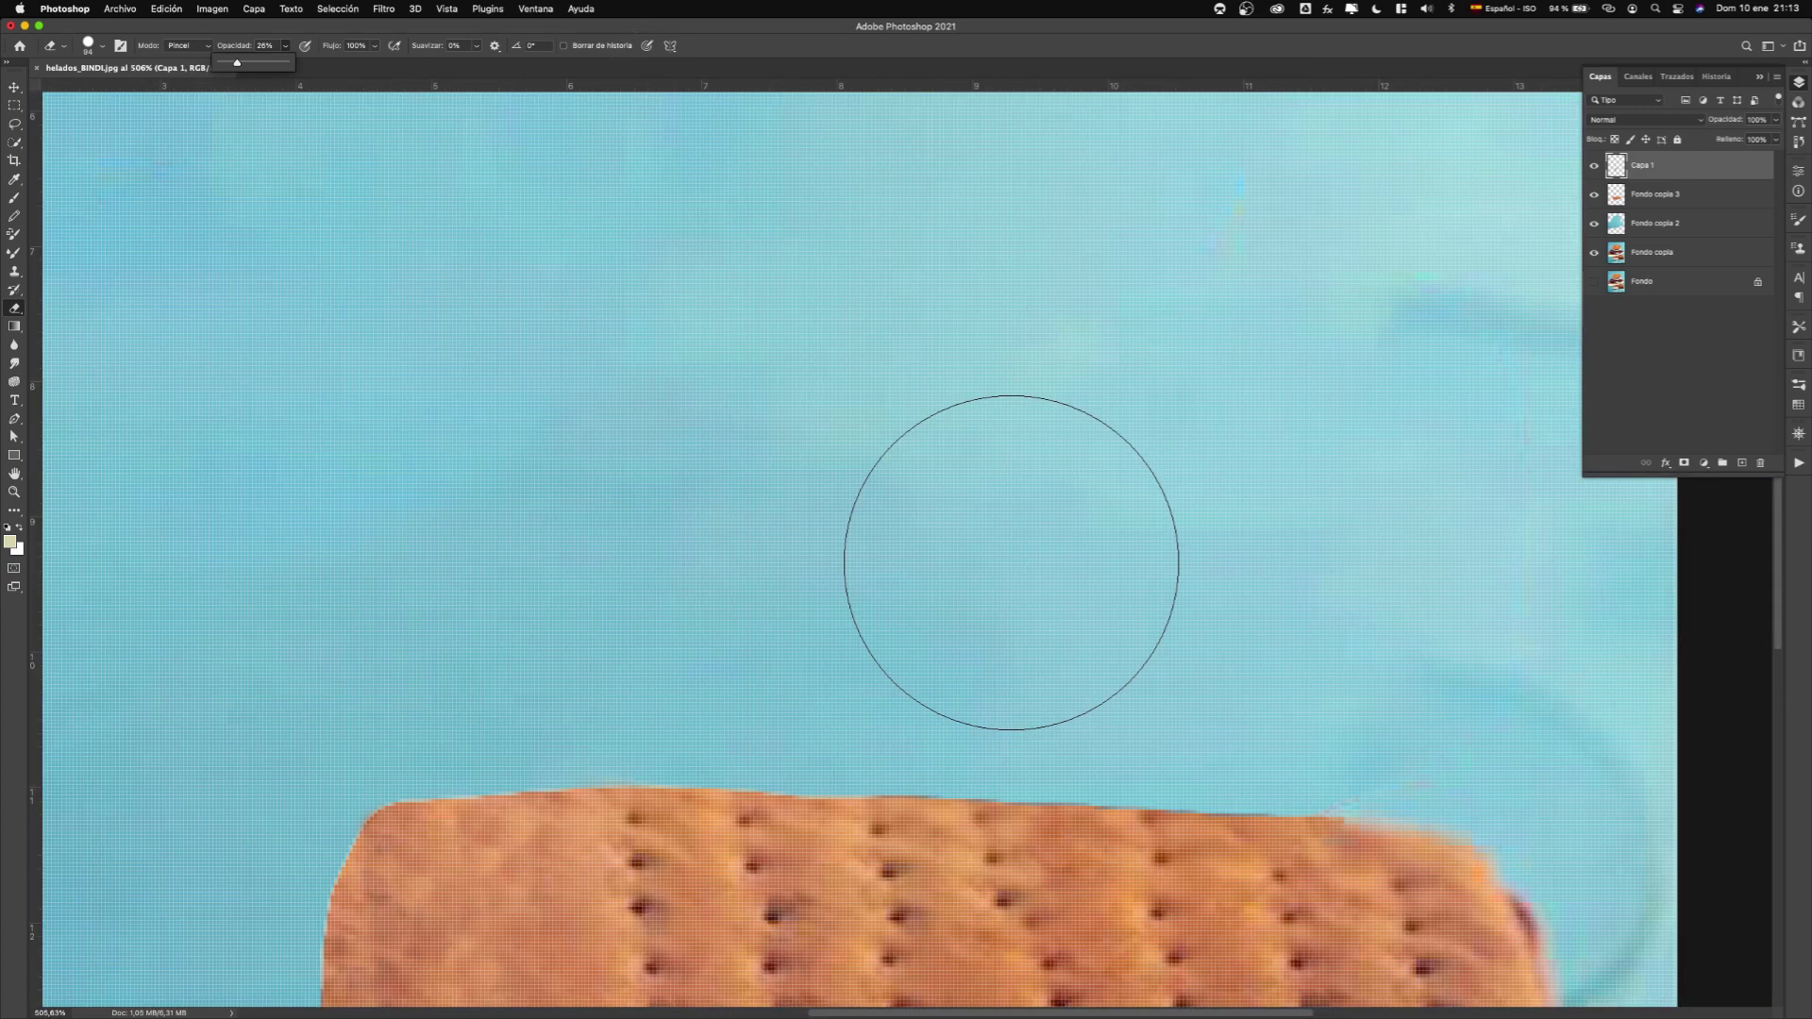
scroll(1157, 605, up, 2)
scroll(1157, 605, down, 6)
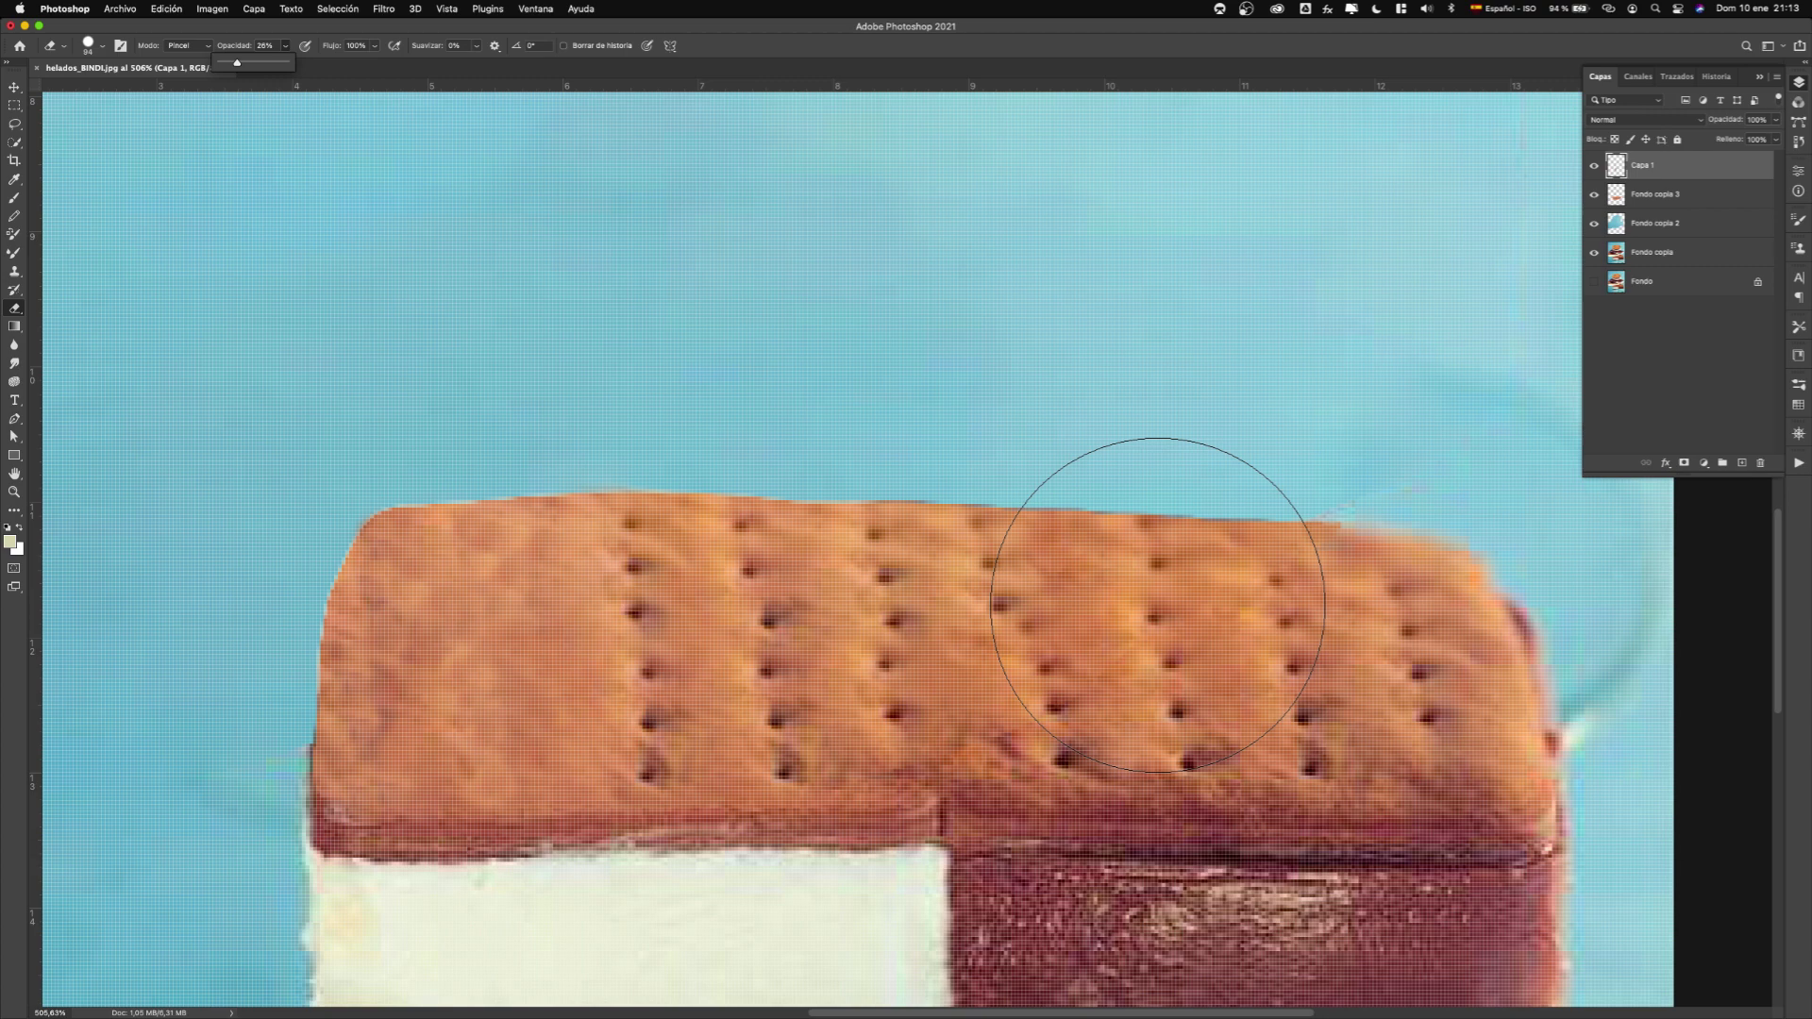
scroll(1158, 605, down, 1)
scroll(1158, 605, right, 2)
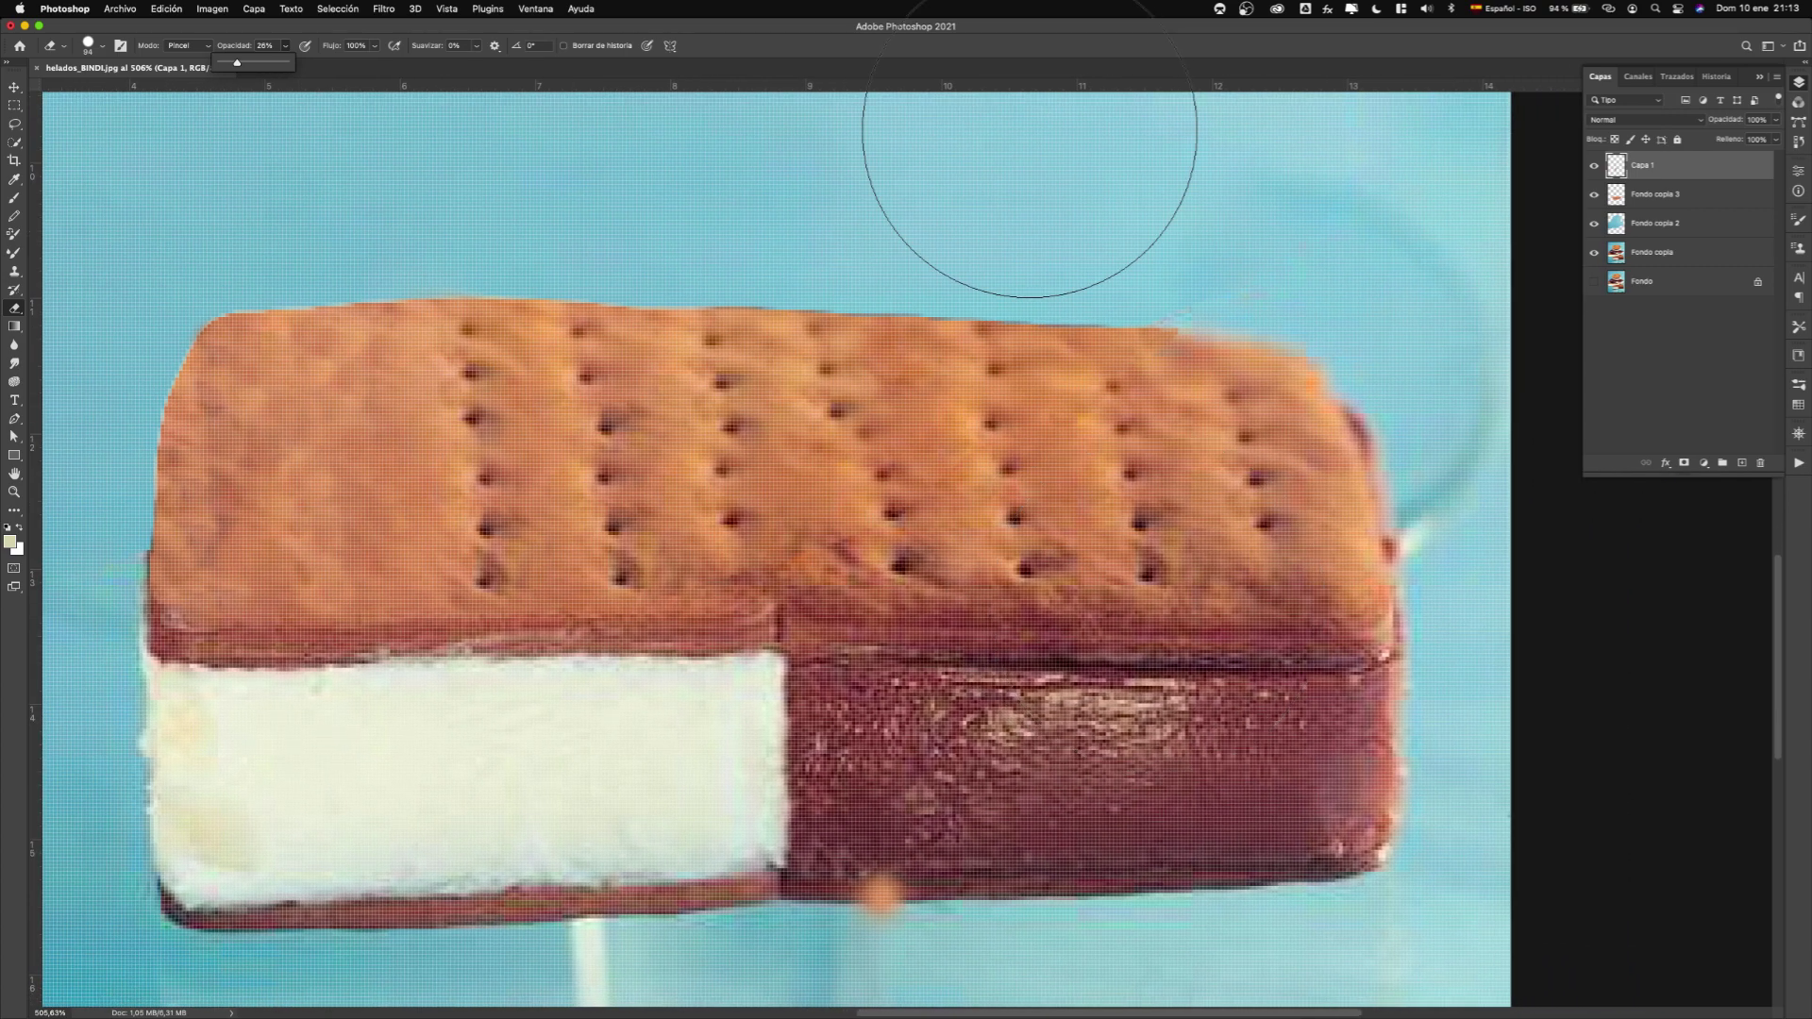
click(1798, 83)
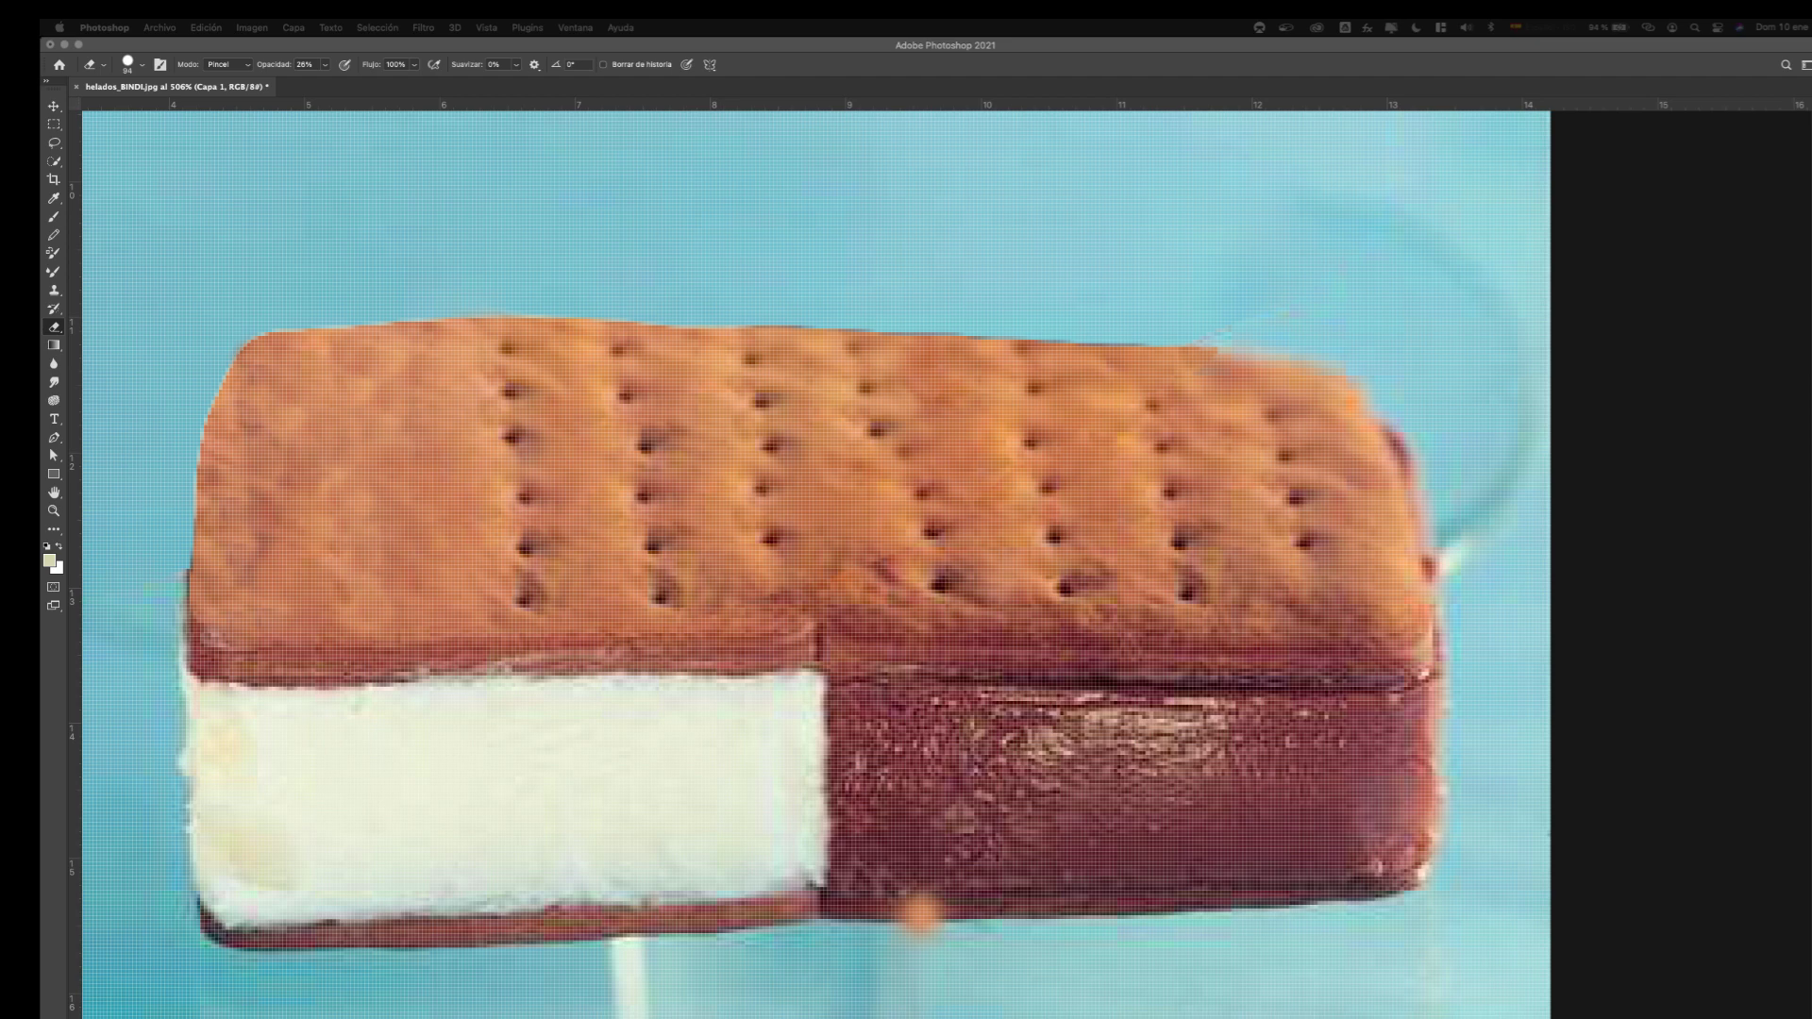
drag(992, 456, 818, 491)
click(1691, 219)
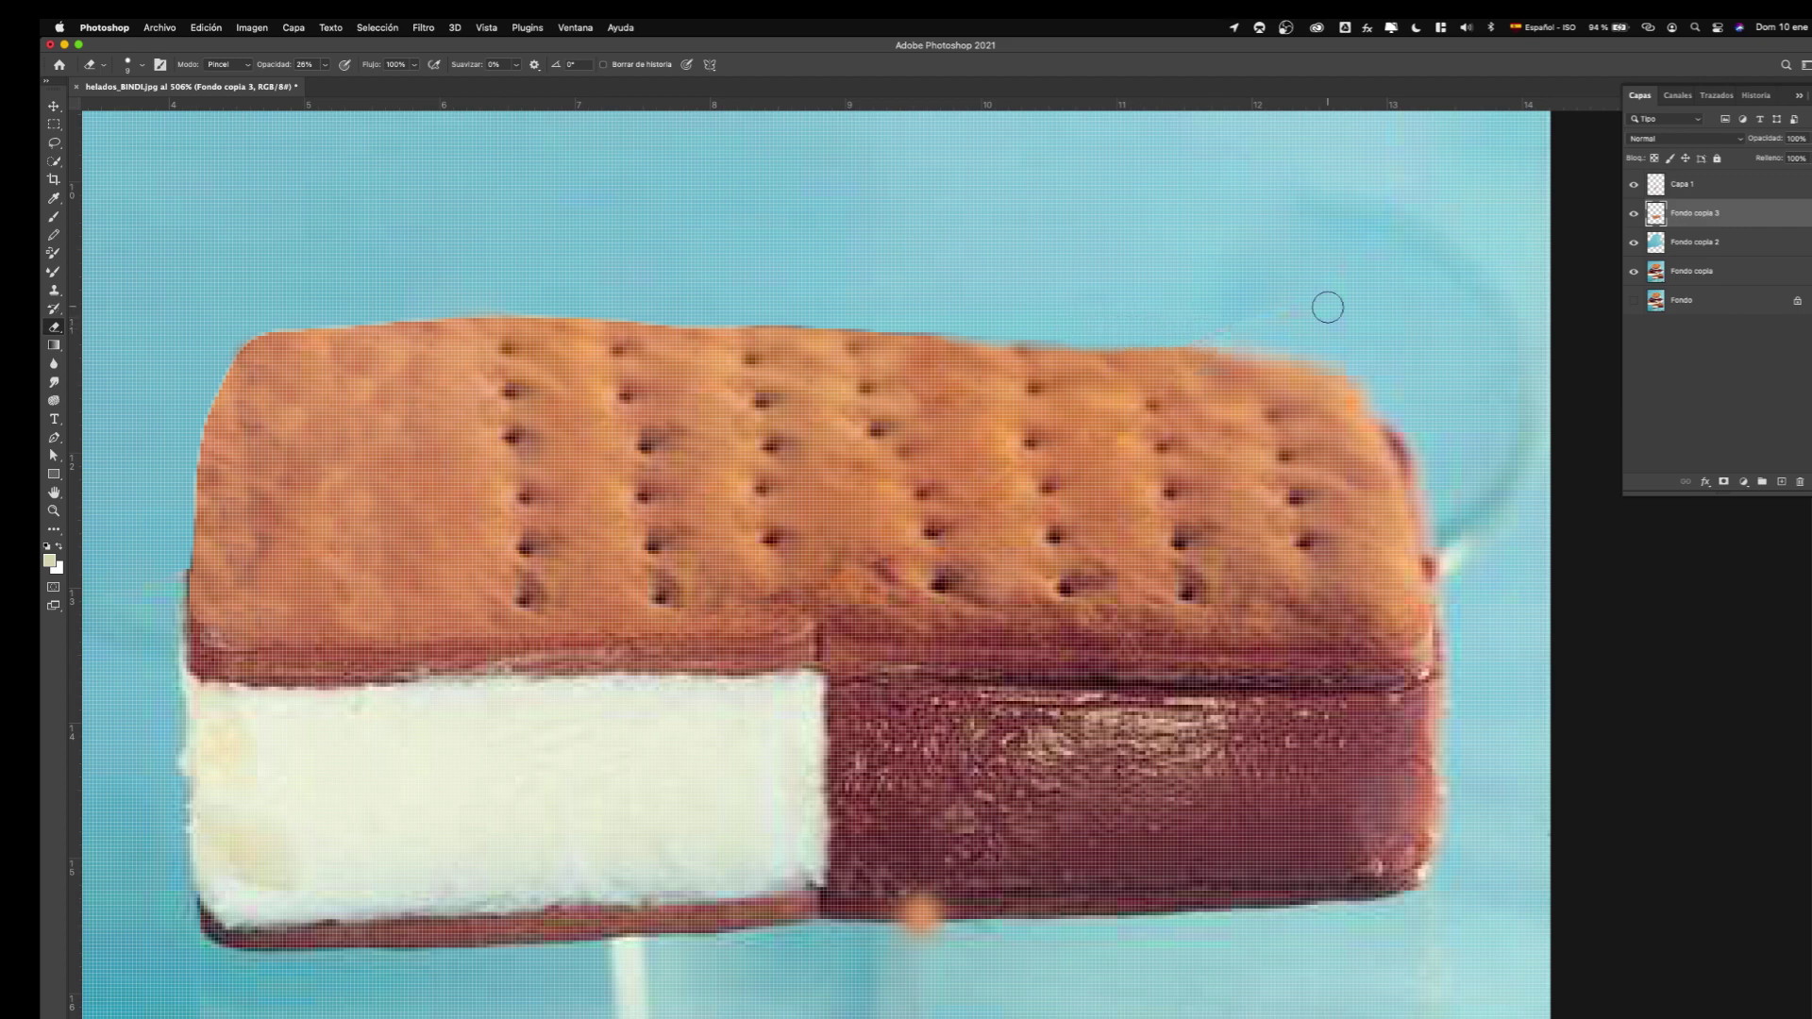
Try smudging the cookie's upper edge with a large brush at 100% intensity, and undo the stroke.
click(55, 383)
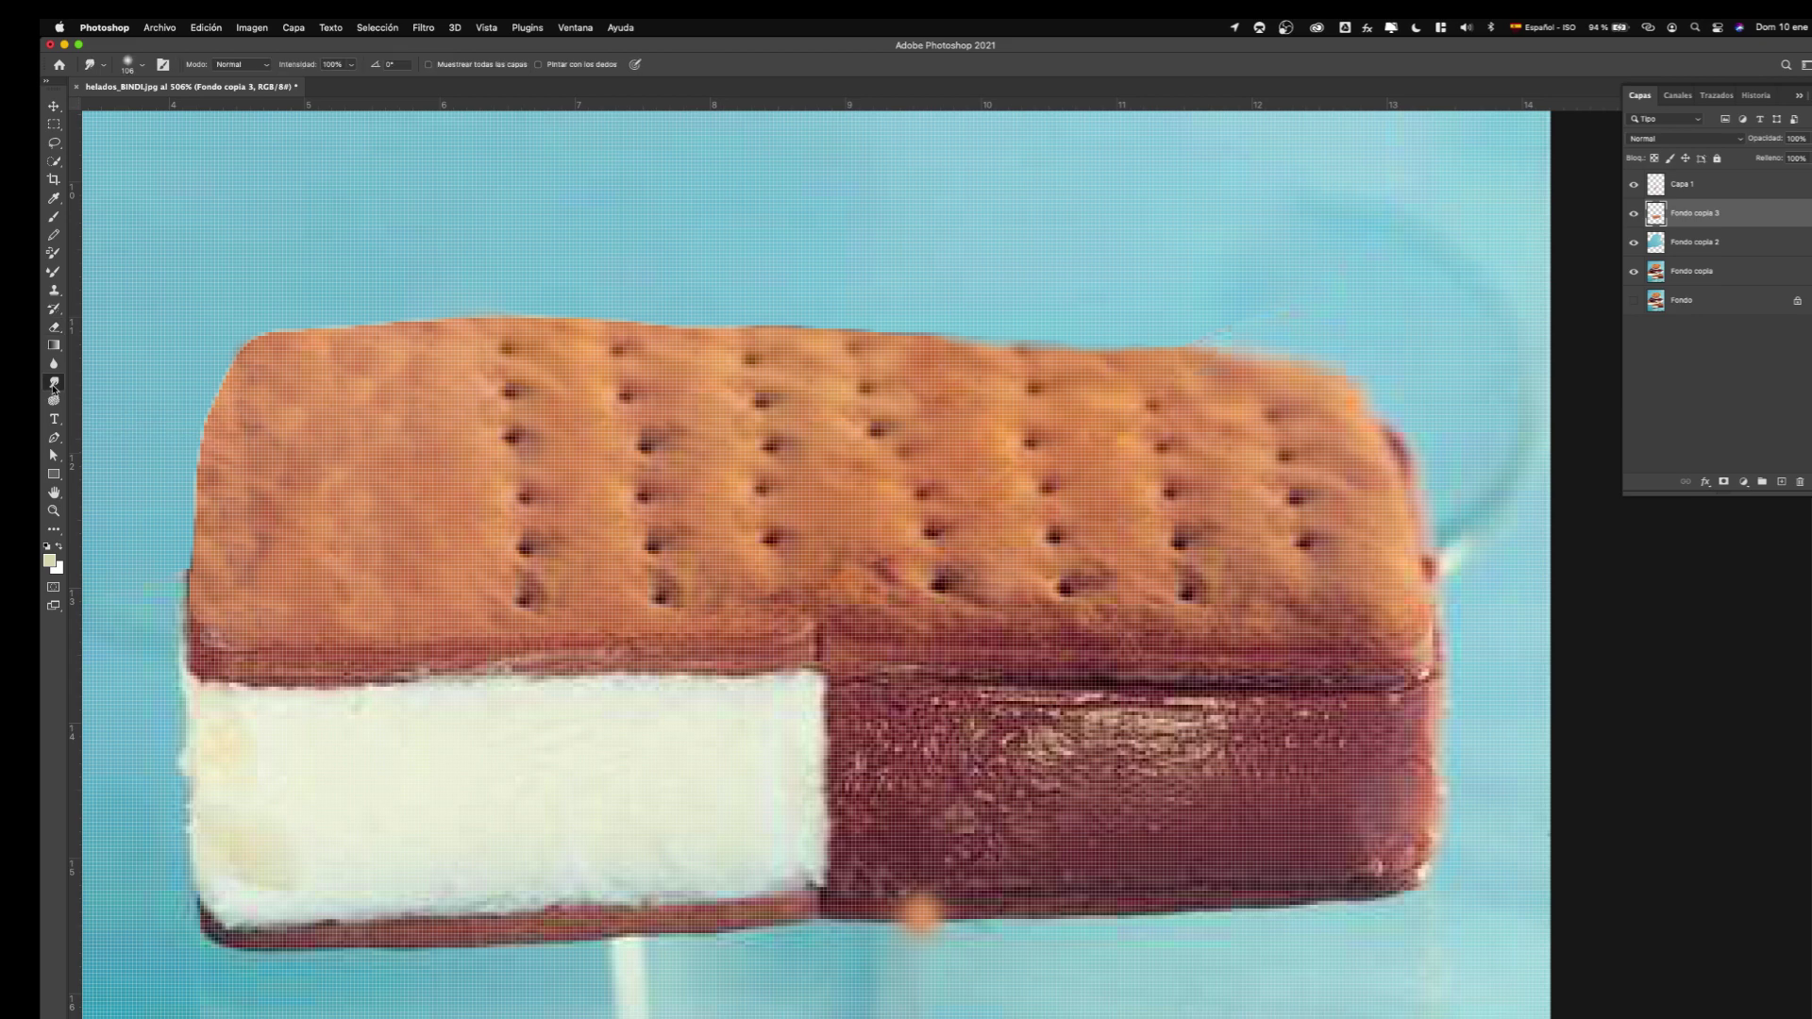
mouse_move(881, 315)
mouse_down()
mouse_move(952, 335)
mouse_move(980, 320)
mouse_up()
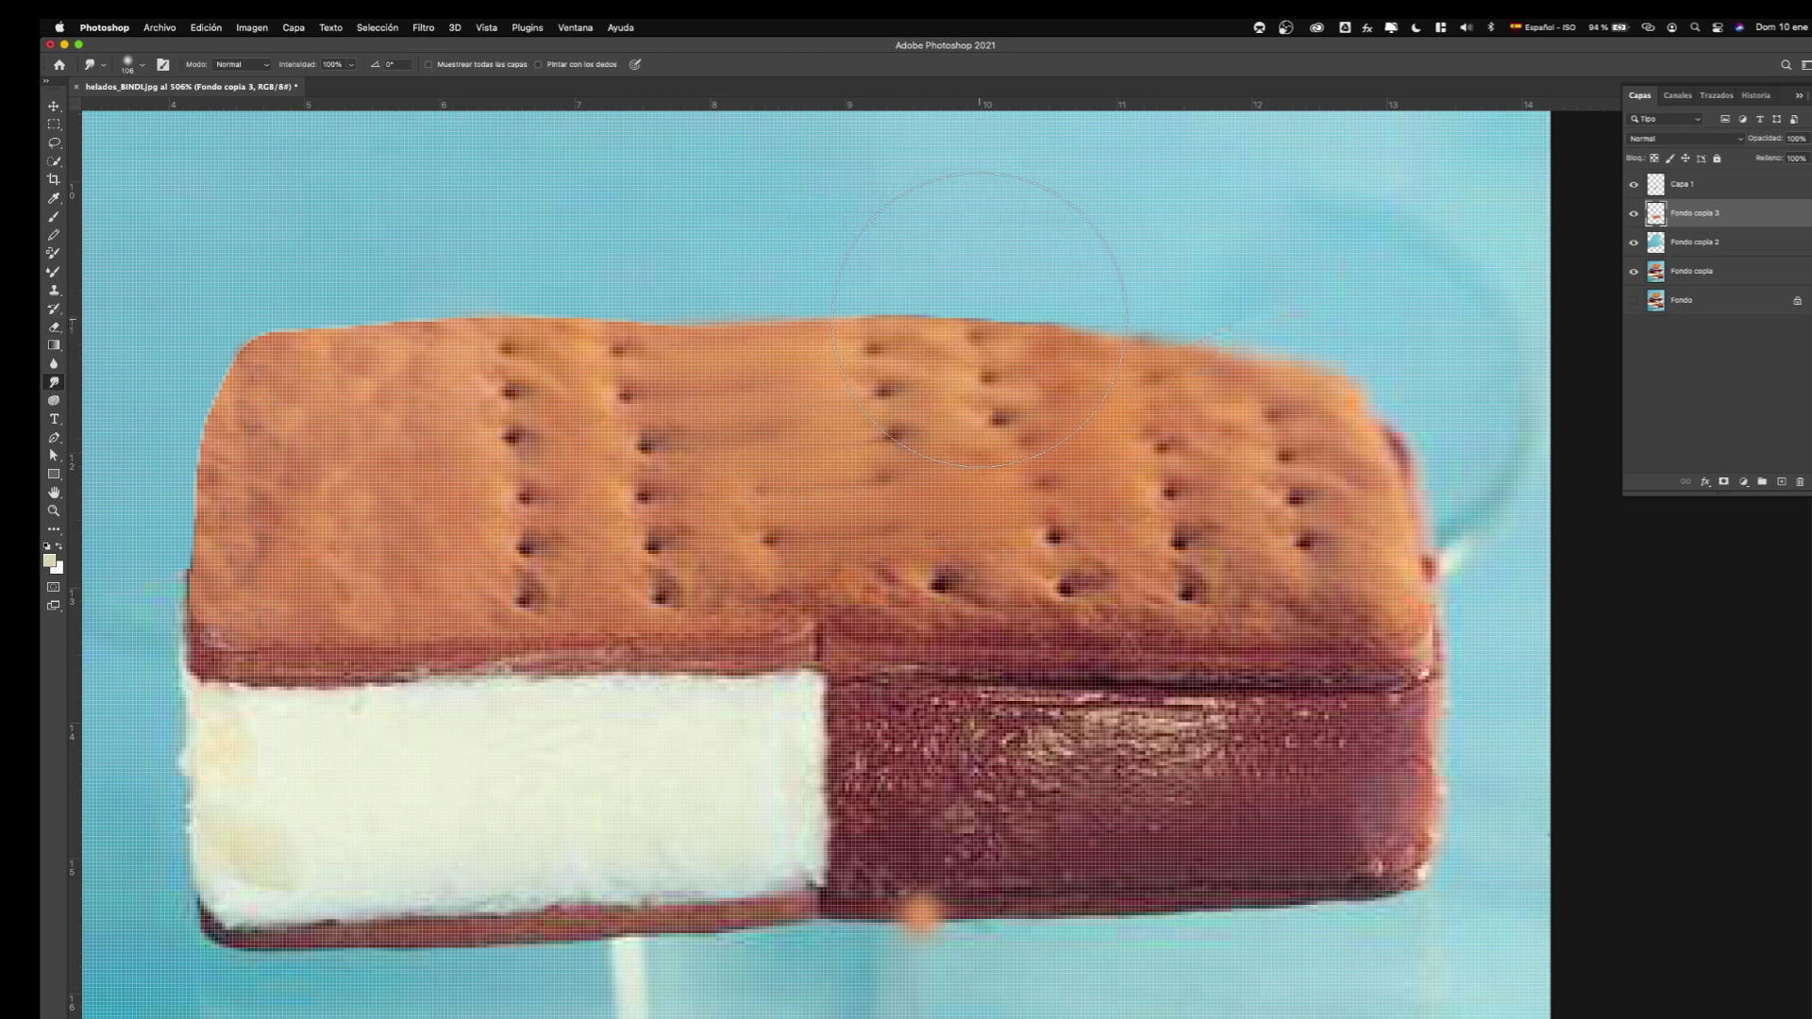
key(super+z)
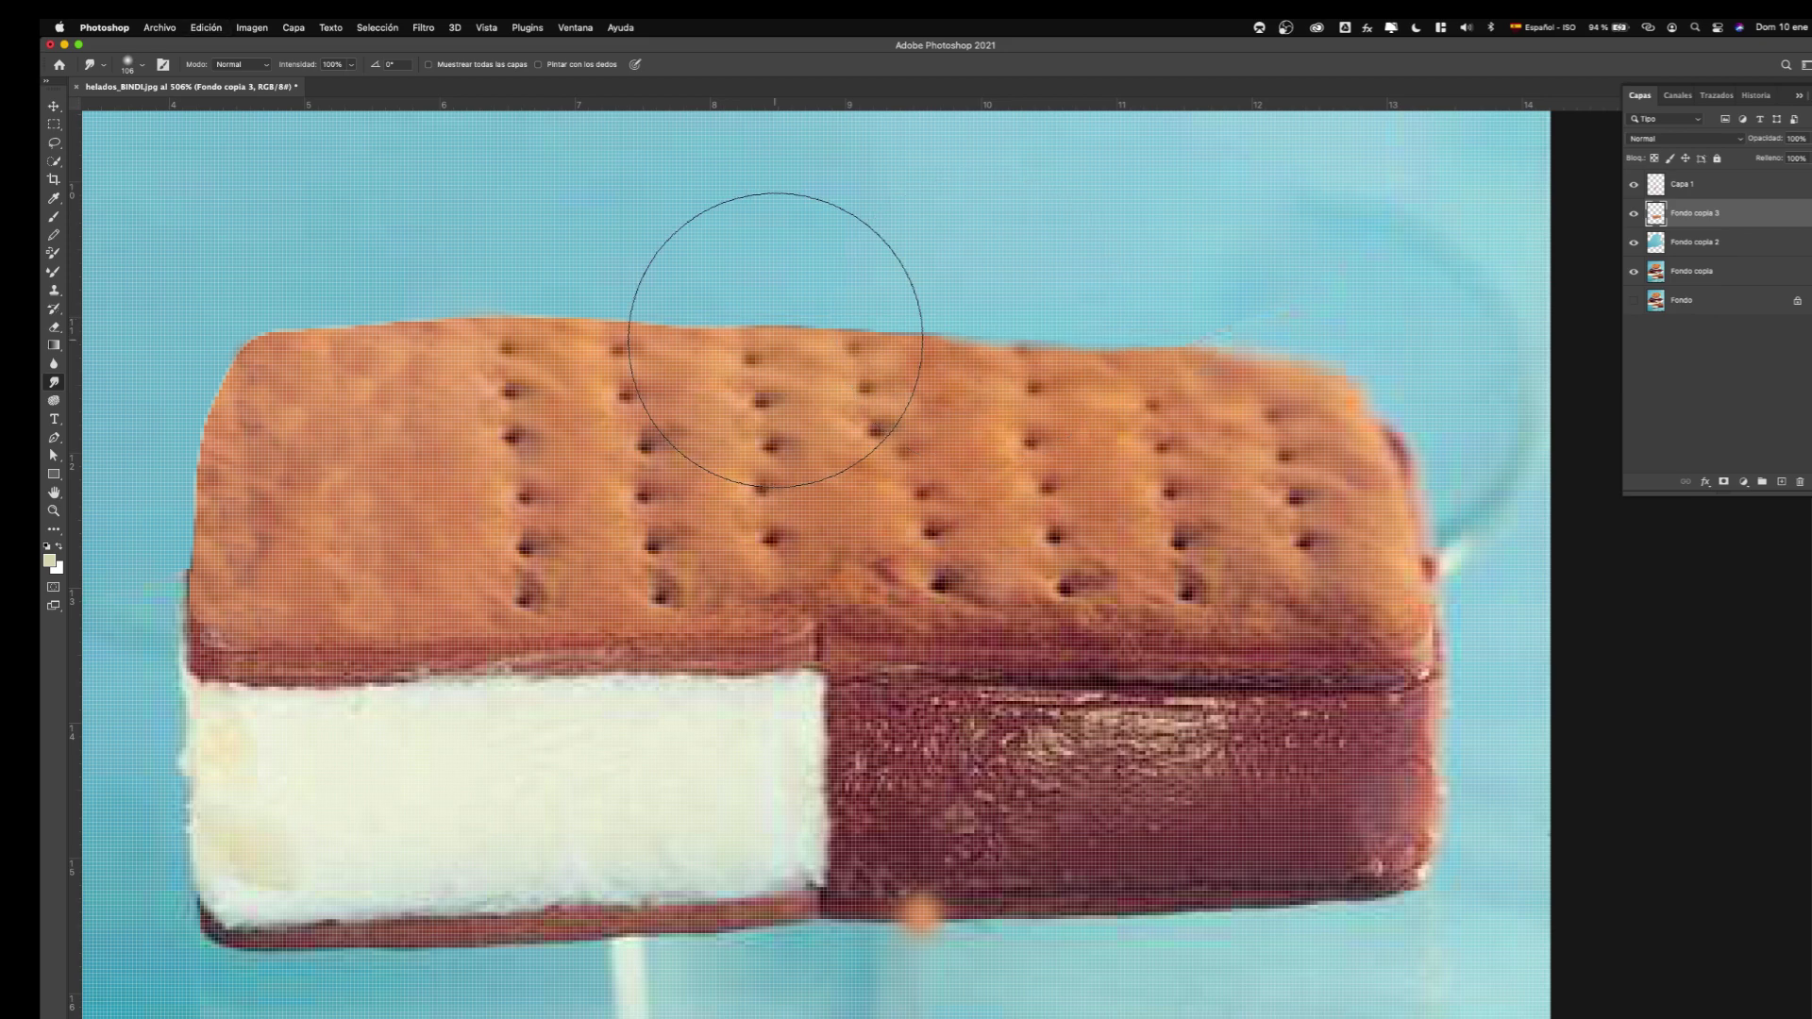
Shrink the Smudge brush, try smoothing the cookie's upper edge with it, and undo the strokes.
ctrl+alt+drag(797, 351, 628, 378)
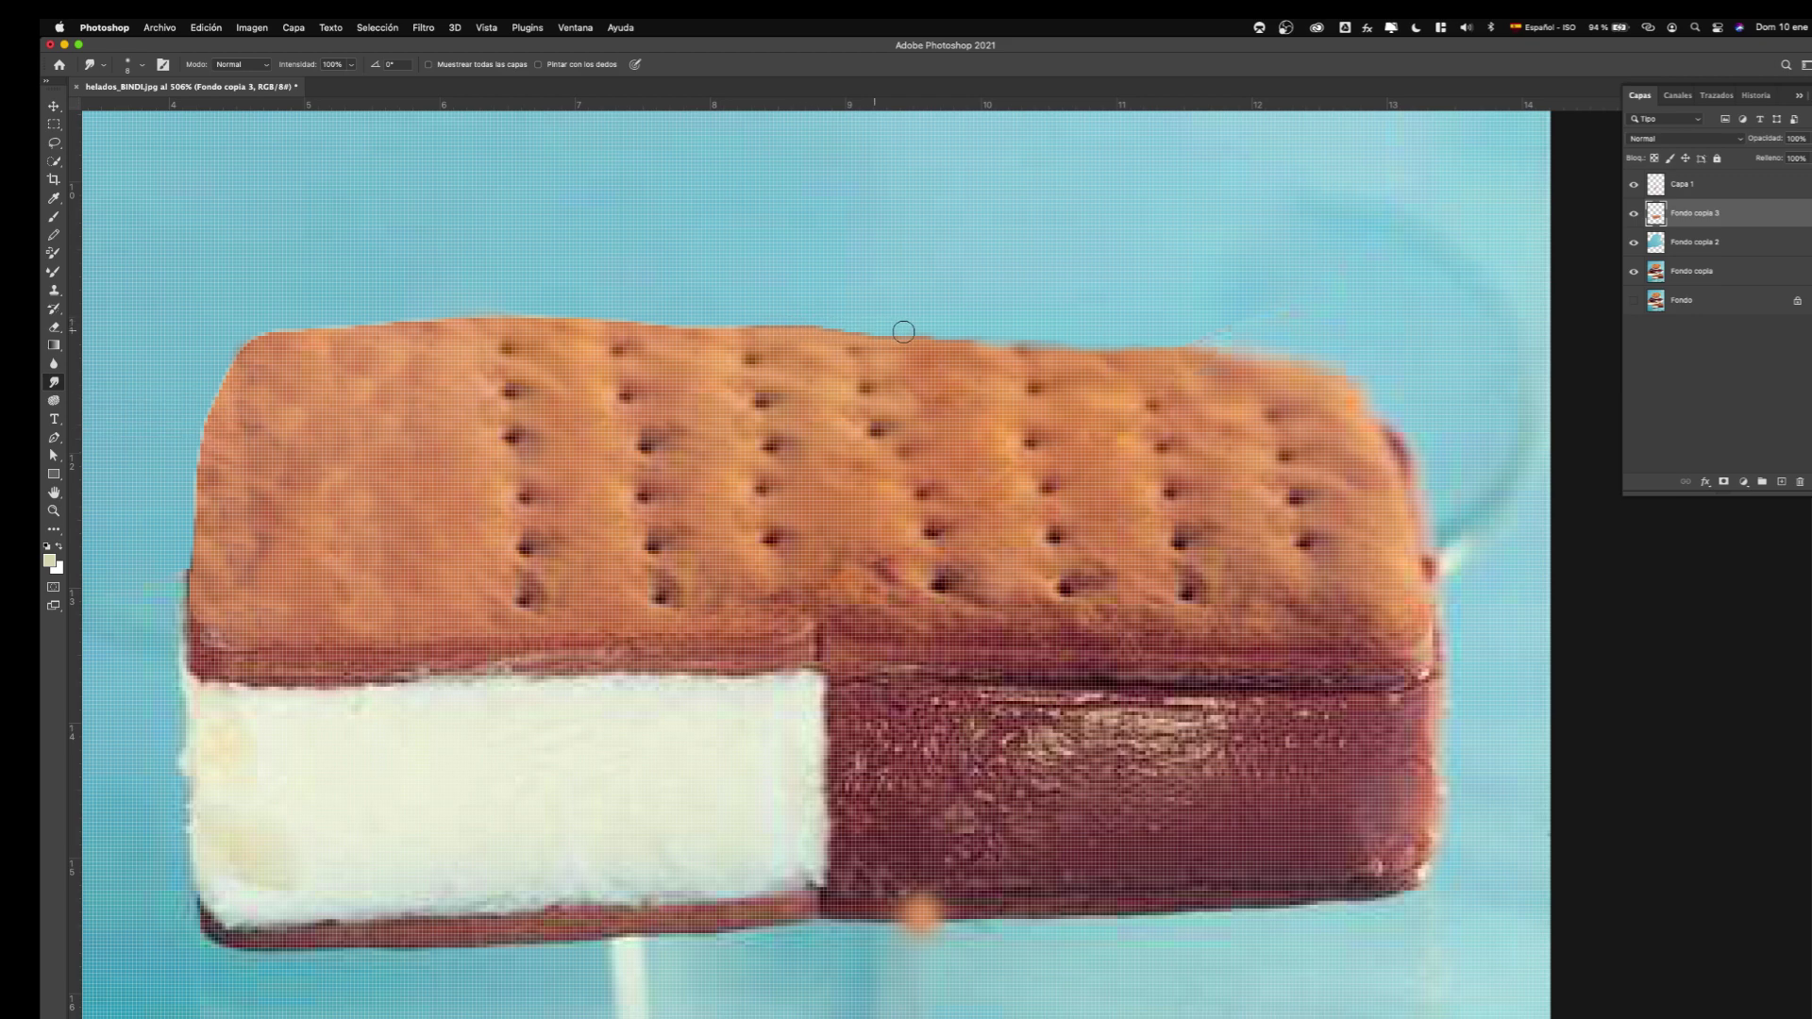
key(super+z)
key(super+z)
key(super+z)
Blur the cookie's hard outline along its upper edge, left corner and left side with a small Blur tool brush.
click(53, 368)
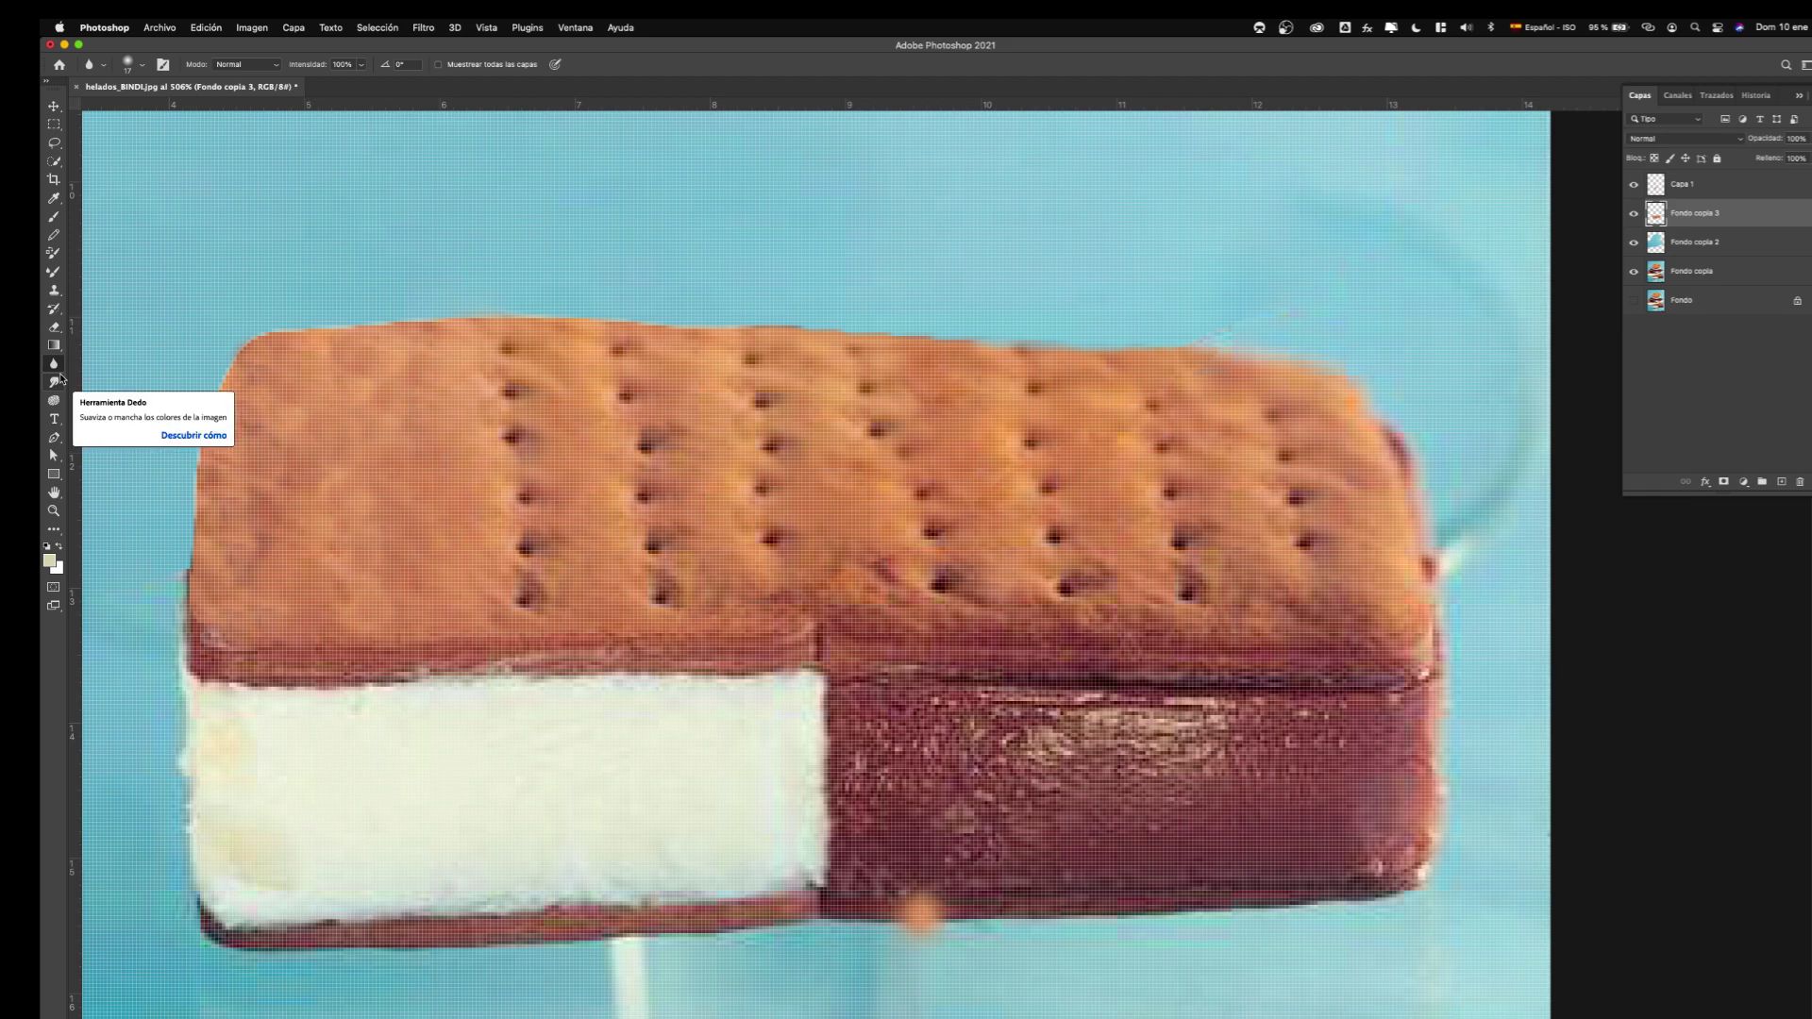
mouse_move(831, 328)
mouse_down()
mouse_move(805, 315)
mouse_move(1087, 331)
mouse_move(639, 303)
mouse_move(757, 319)
mouse_move(474, 334)
mouse_move(603, 315)
mouse_move(505, 328)
mouse_up()
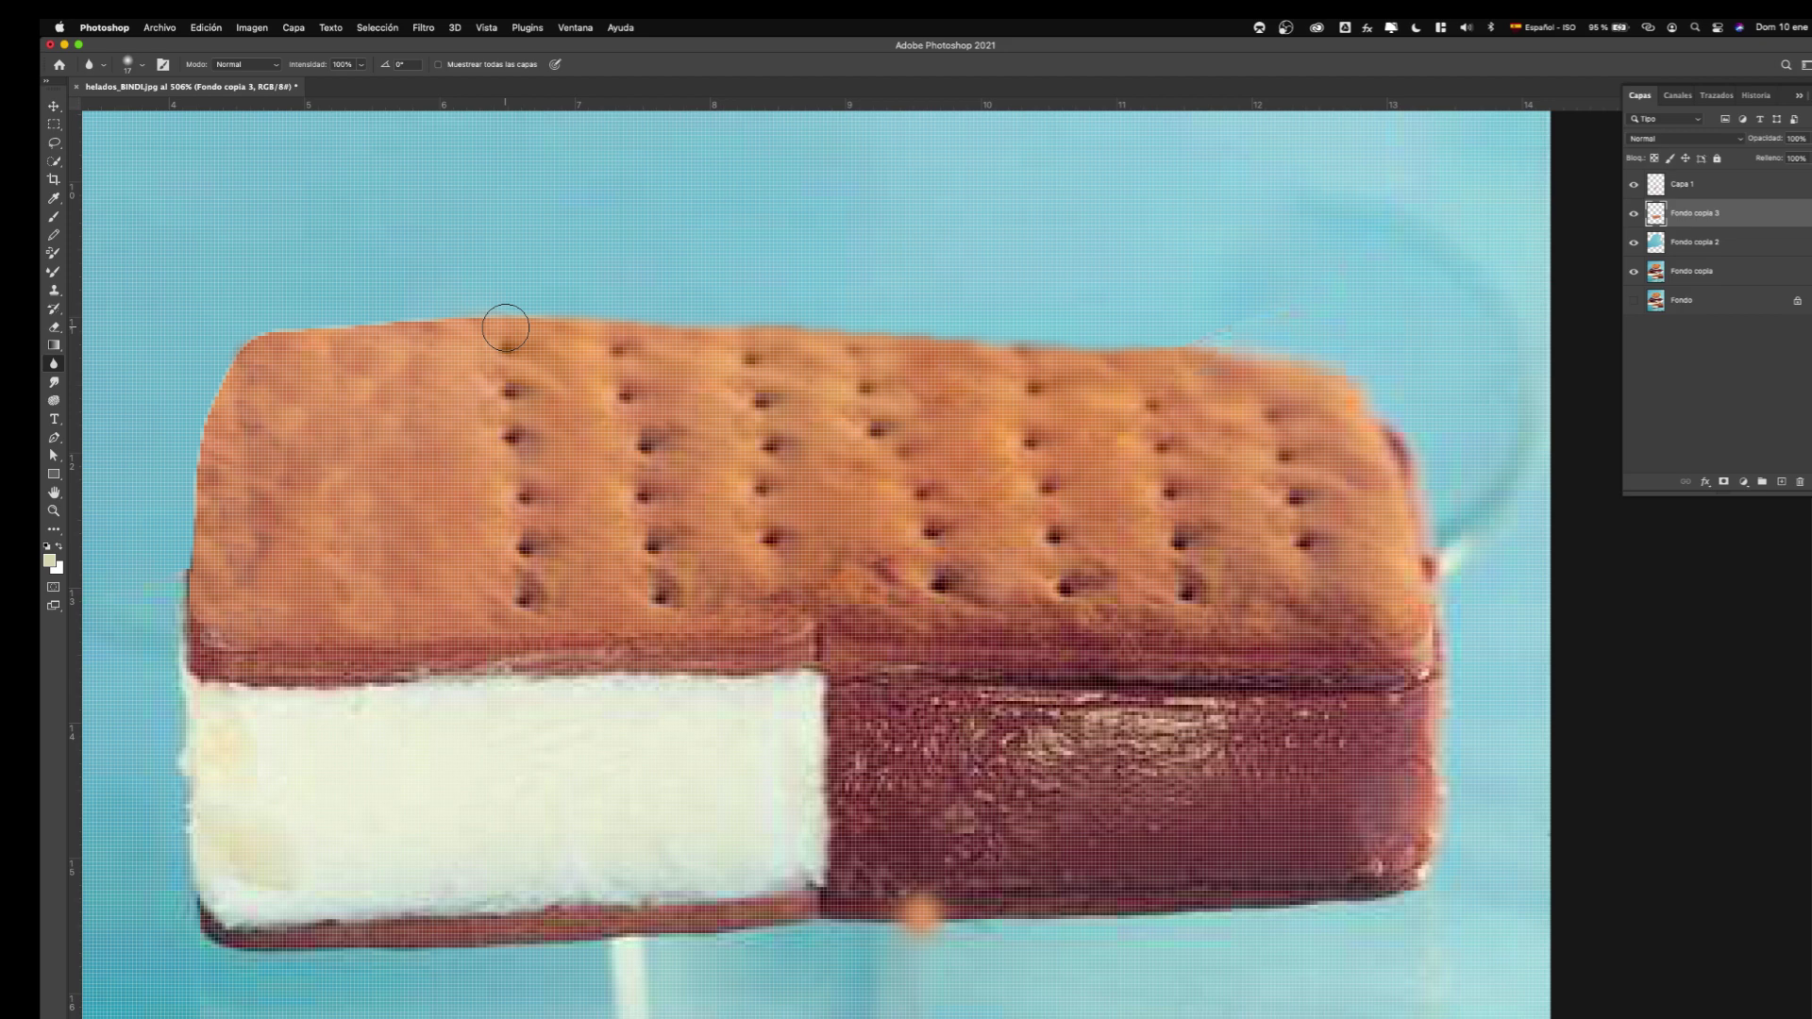
drag(667, 385, 652, 385)
mouse_move(527, 318)
mouse_down()
mouse_move(665, 314)
mouse_move(261, 329)
mouse_move(218, 373)
mouse_move(276, 328)
mouse_move(223, 387)
mouse_move(197, 474)
mouse_move(239, 352)
mouse_up()
mouse_move(206, 450)
mouse_down()
mouse_move(187, 585)
mouse_move(201, 436)
mouse_move(191, 464)
mouse_move(224, 382)
mouse_move(314, 328)
mouse_move(291, 335)
mouse_move(935, 328)
mouse_up()
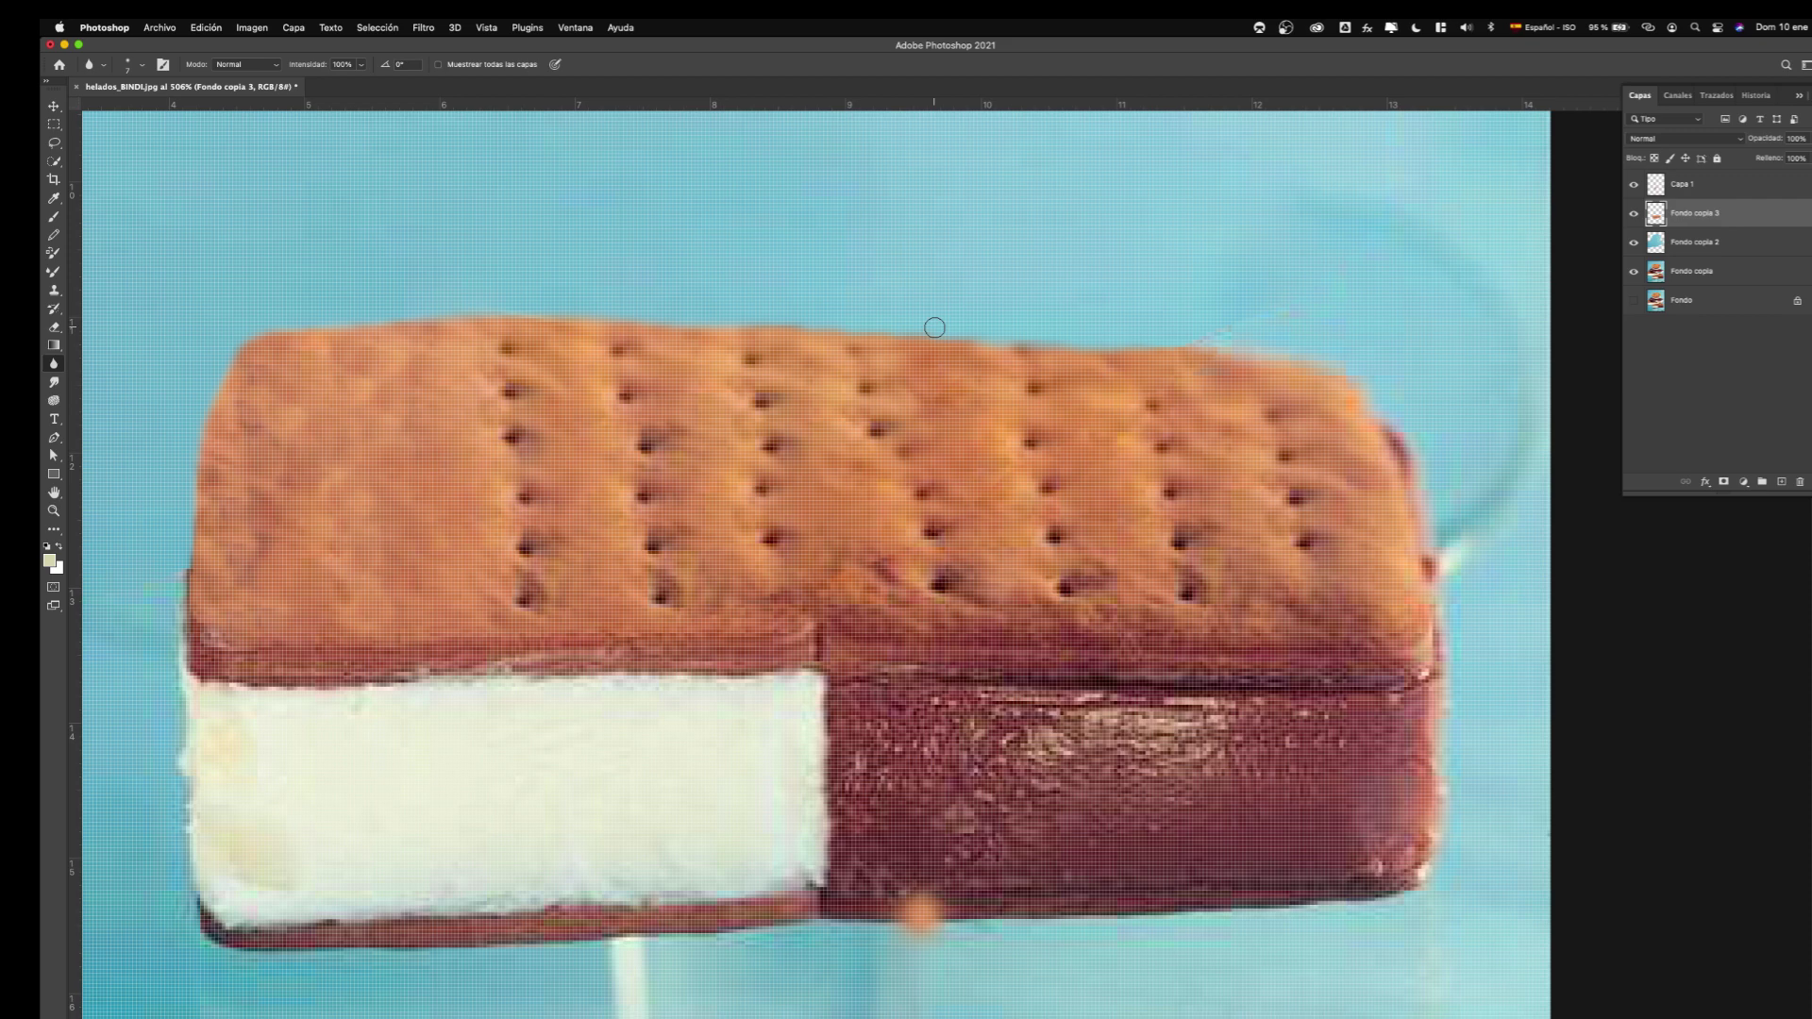